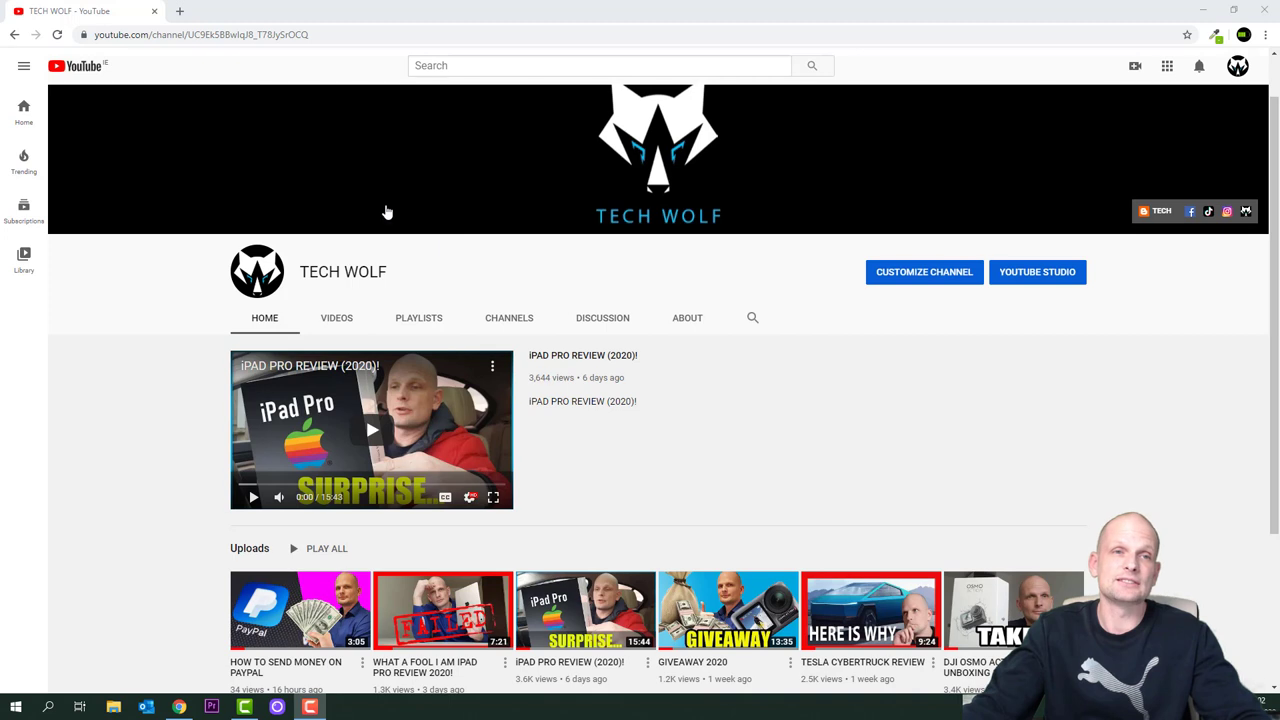
Open a new blank tab beside the TECH WOLF YouTube channel tab.
click(180, 11)
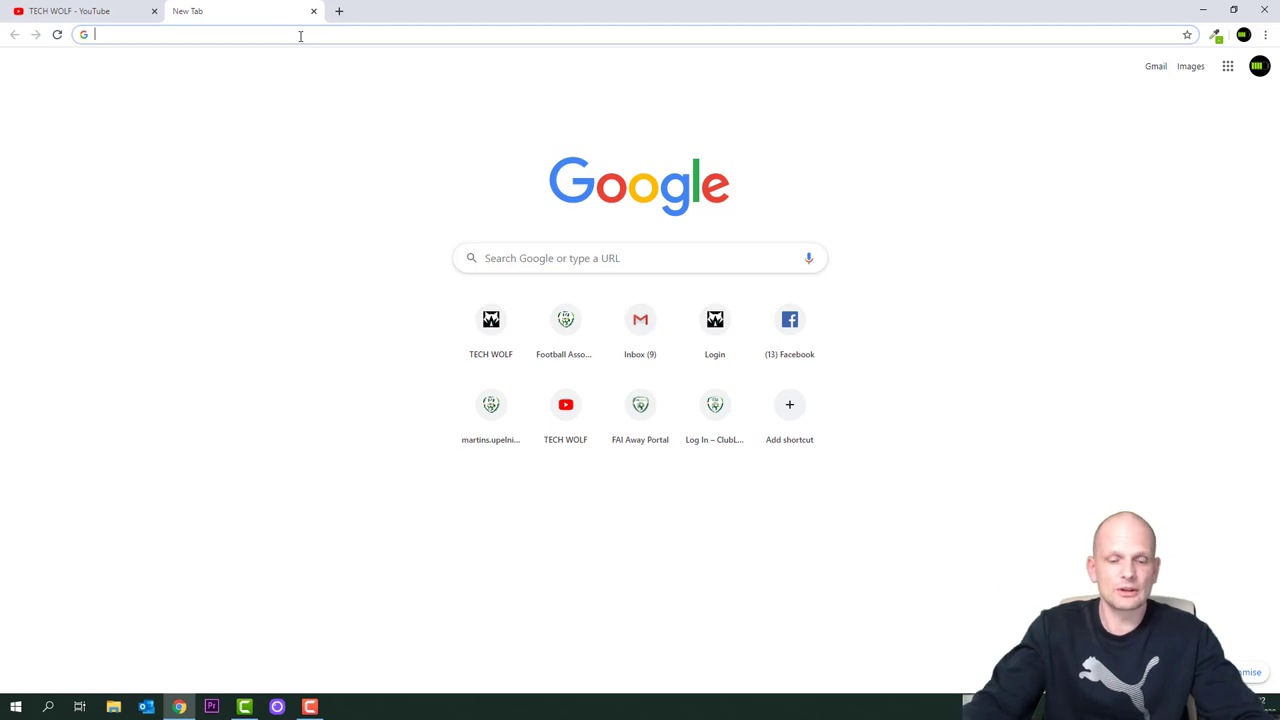
Search Google for 'nodepad++' and open the 'Downloads | Notepad++' result.
text(no)
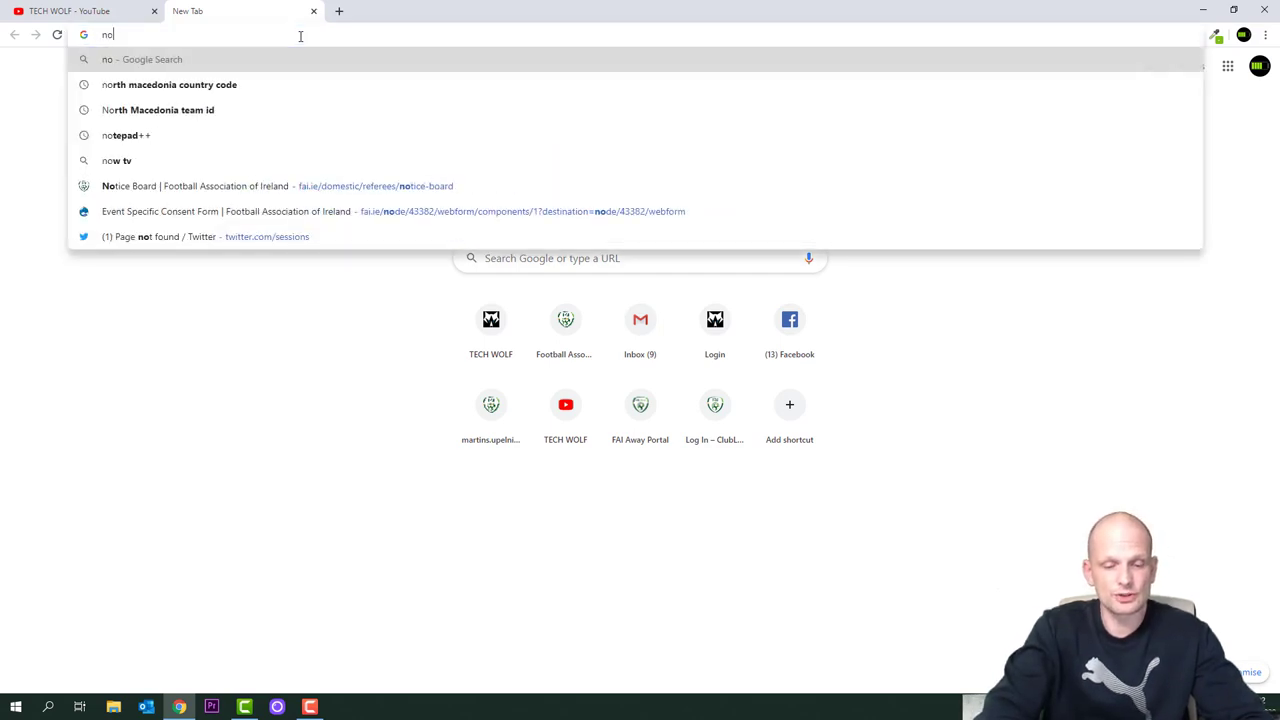
text(depad++)
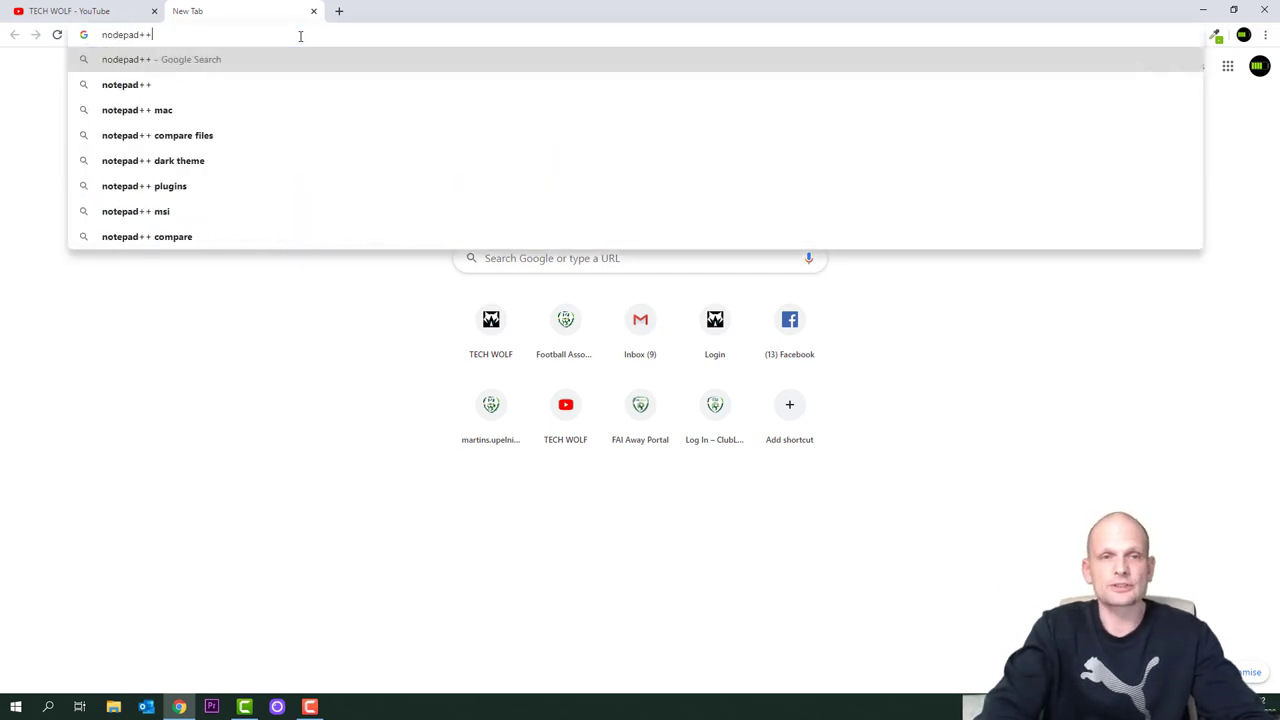
key(Return)
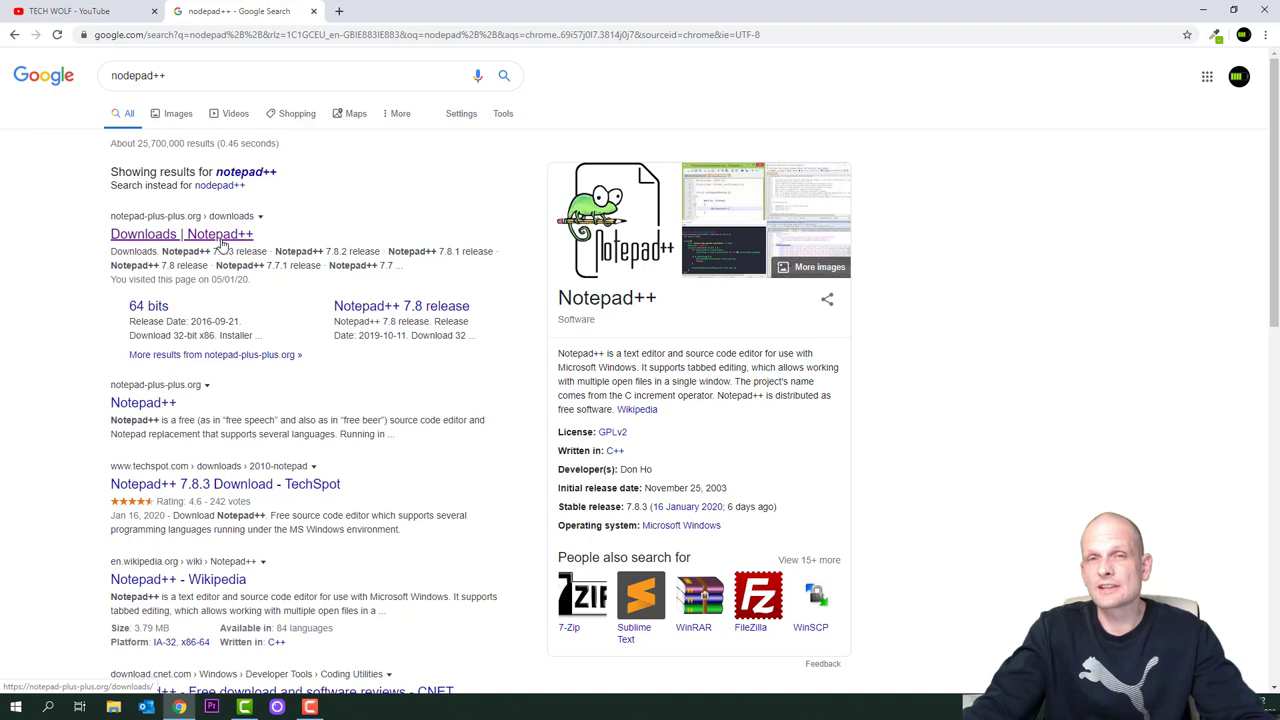
click(222, 237)
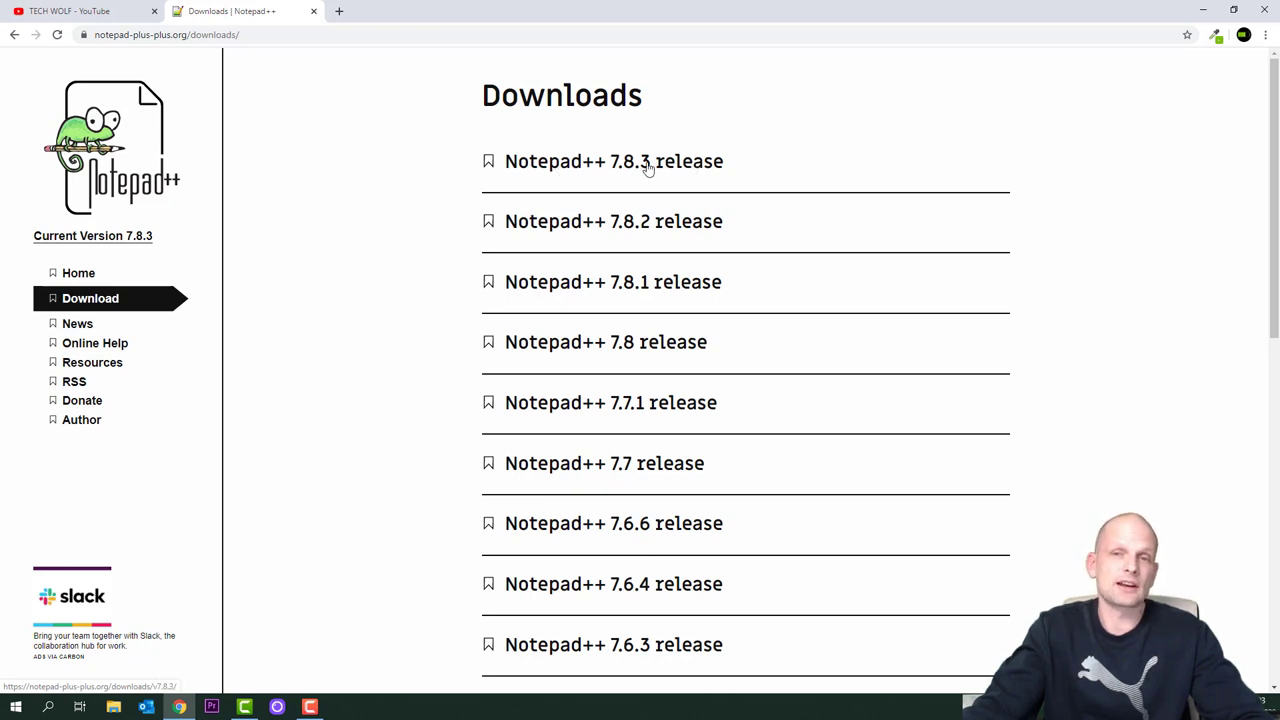
Download npp.7.8.3.Installer.exe from the Notepad++ 7.8.3 release page and run it.
click(563, 172)
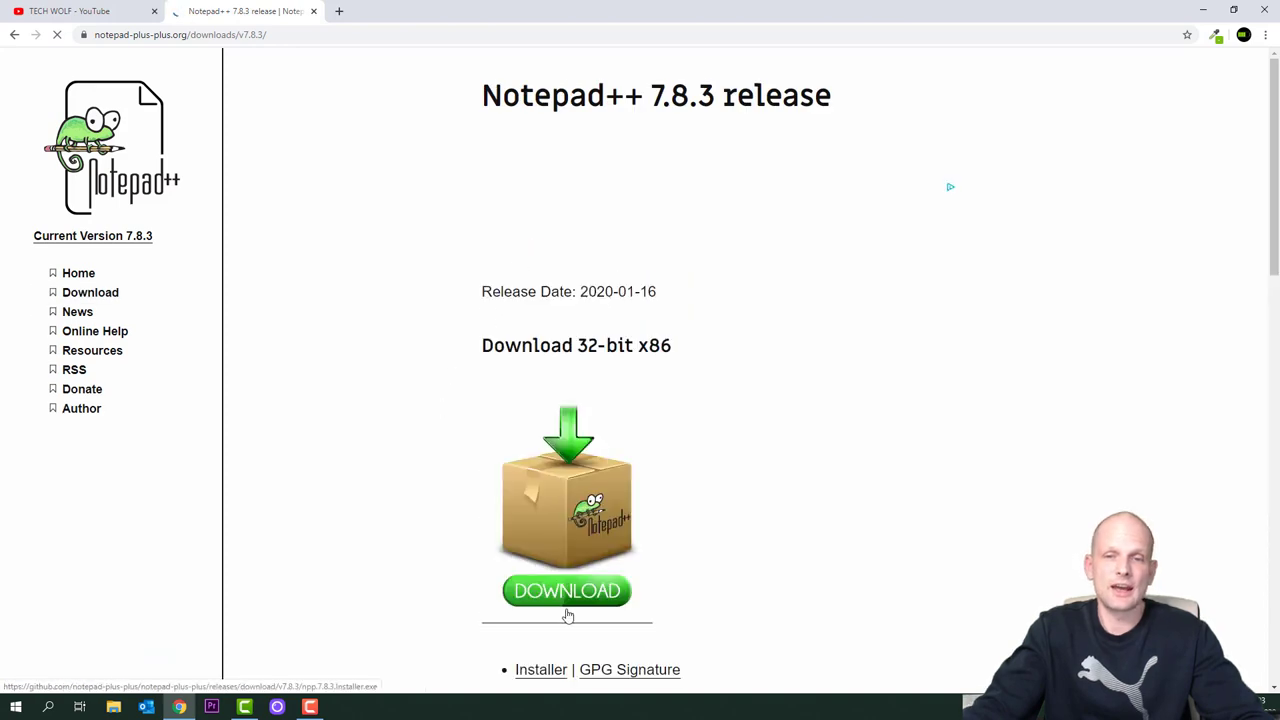
click(567, 600)
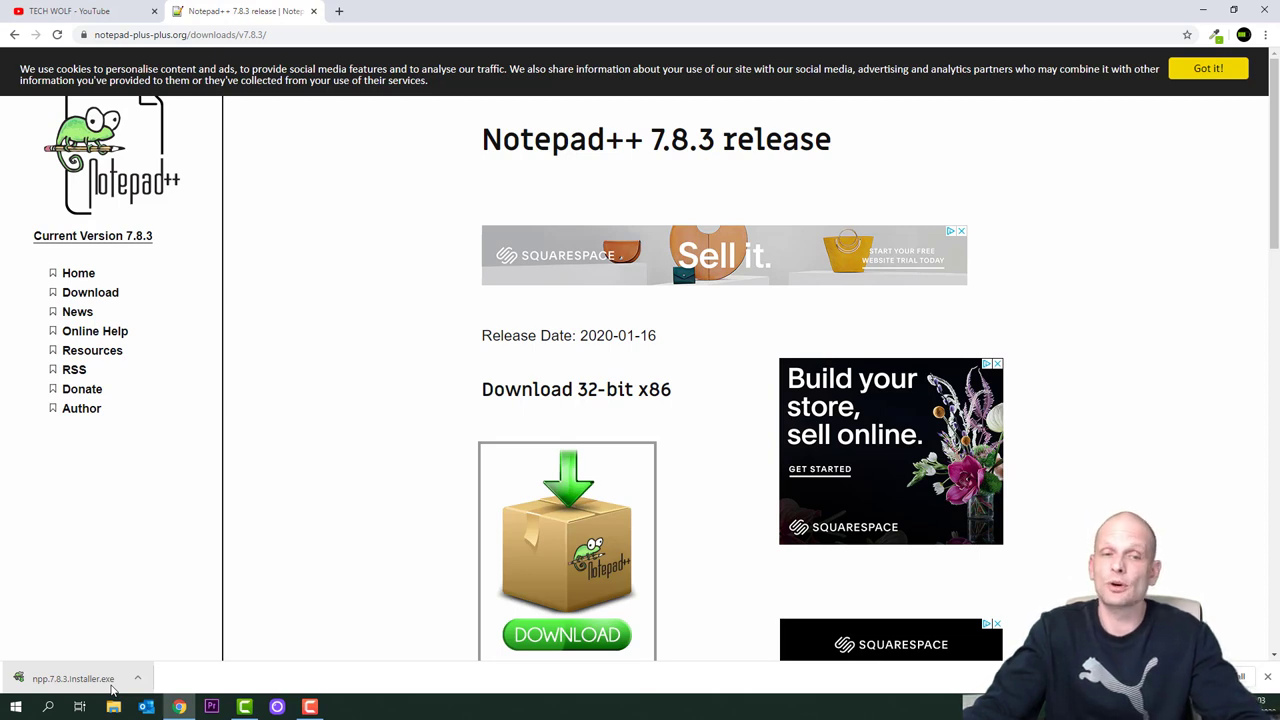
click(90, 680)
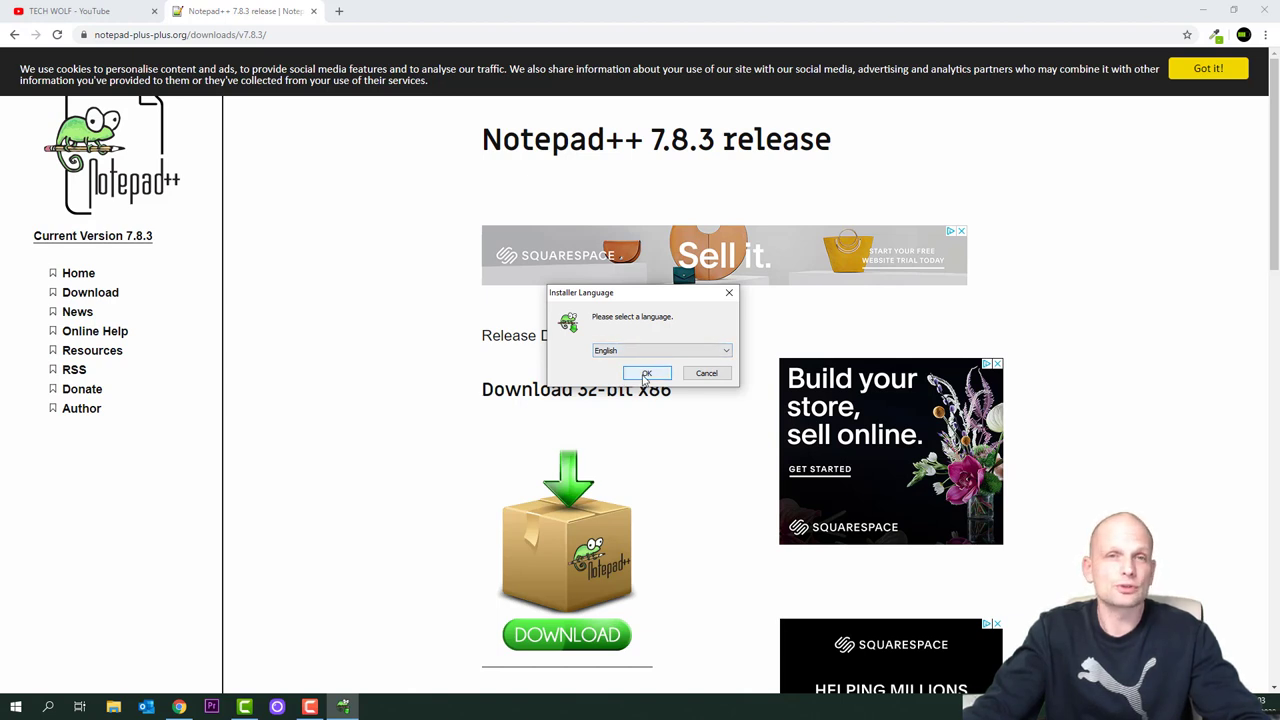
Choose English, accept the licence, keep the default folder and components, and install without a desktop shortcut.
click(646, 375)
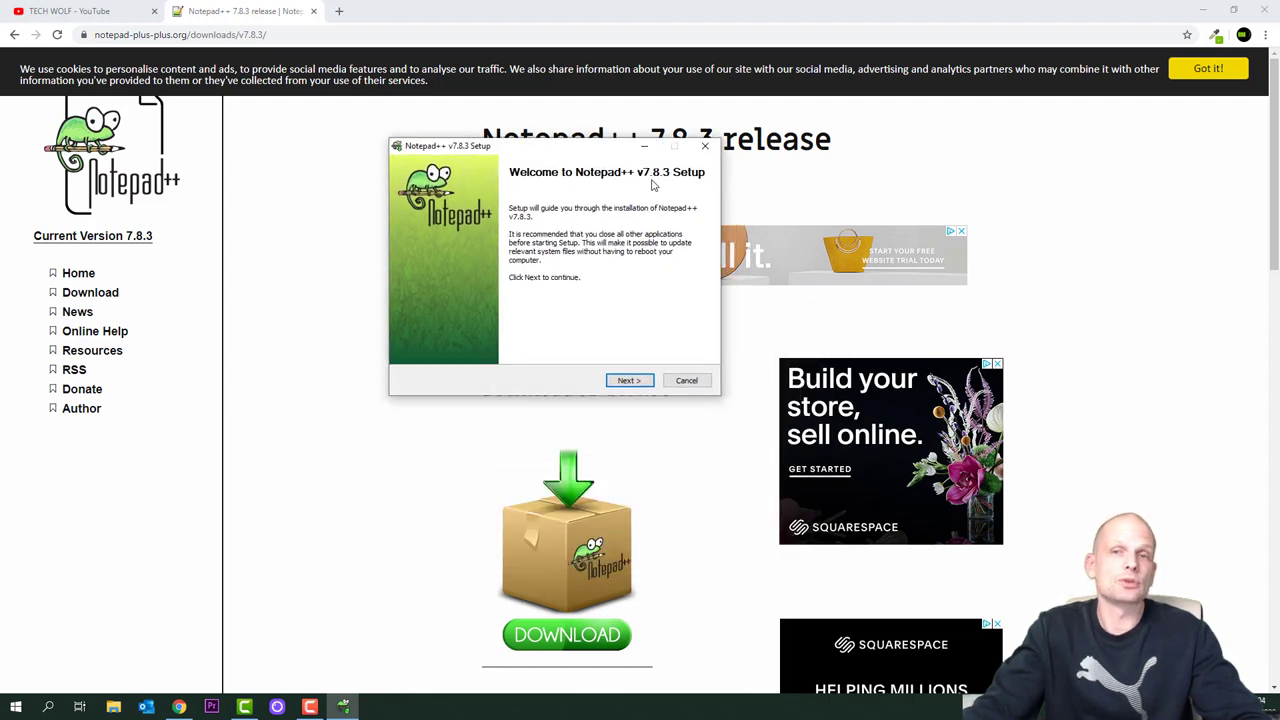
click(622, 383)
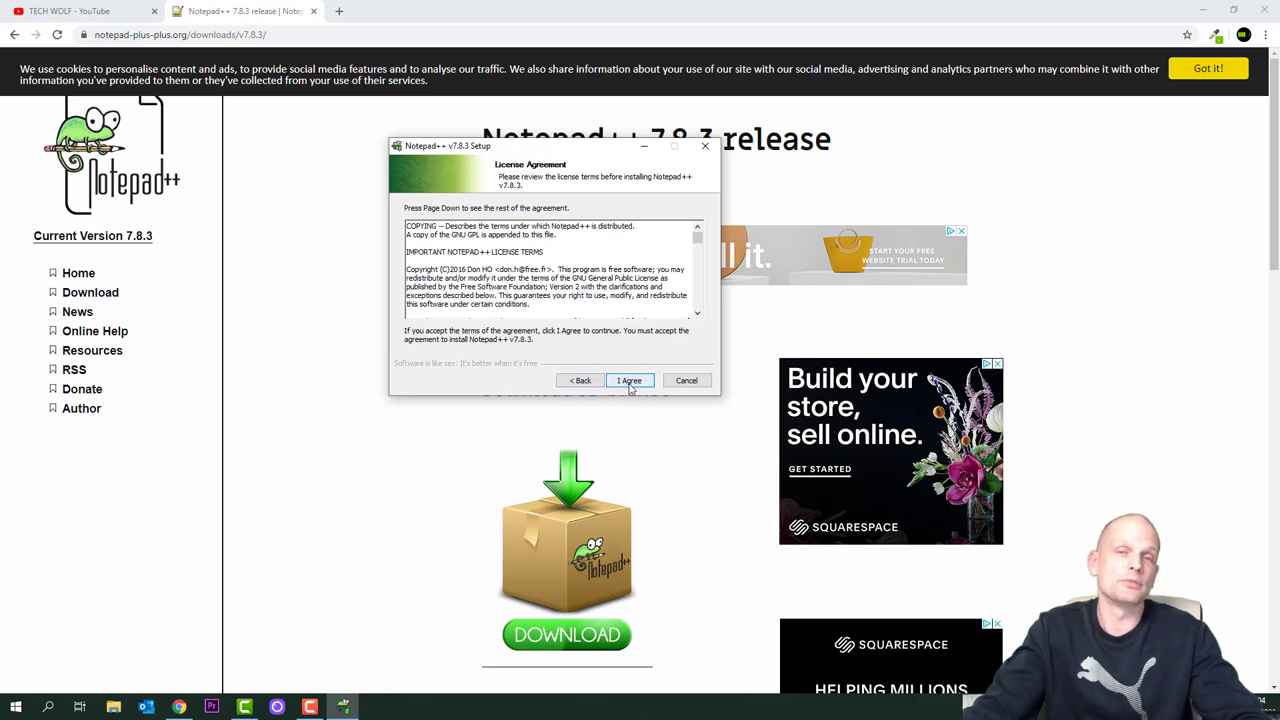
click(630, 383)
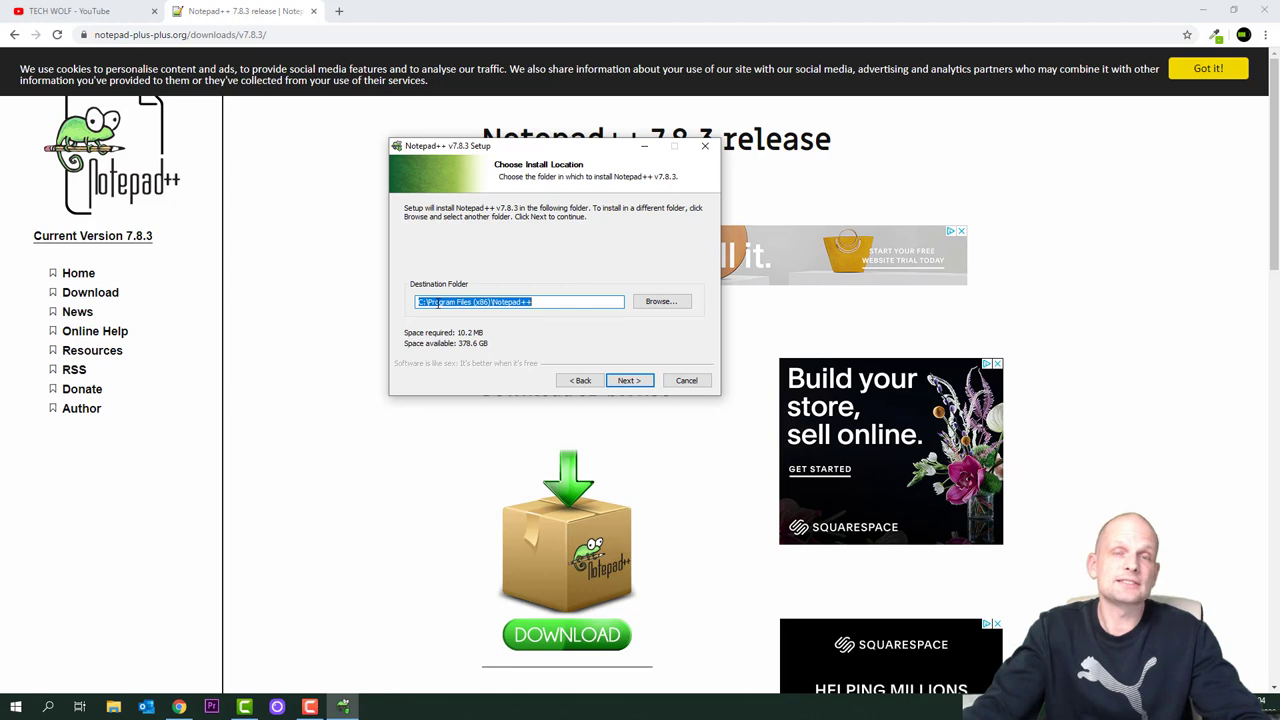
click(441, 303)
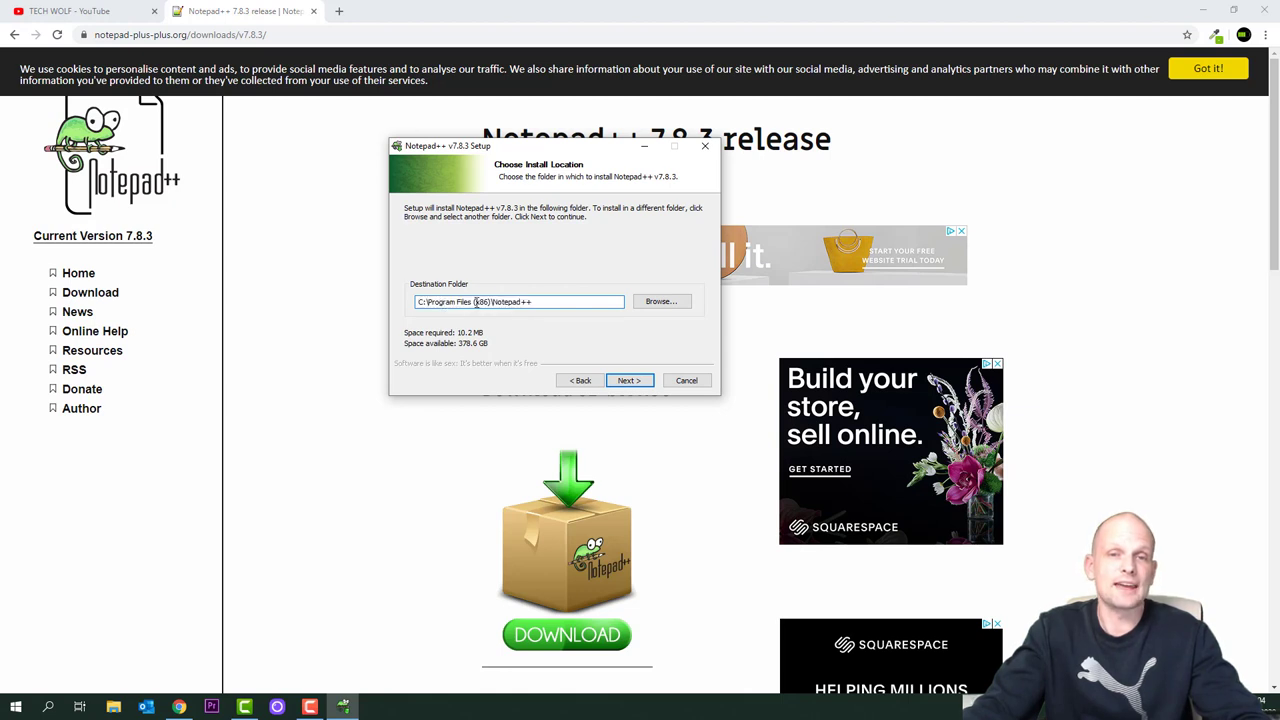
click(628, 381)
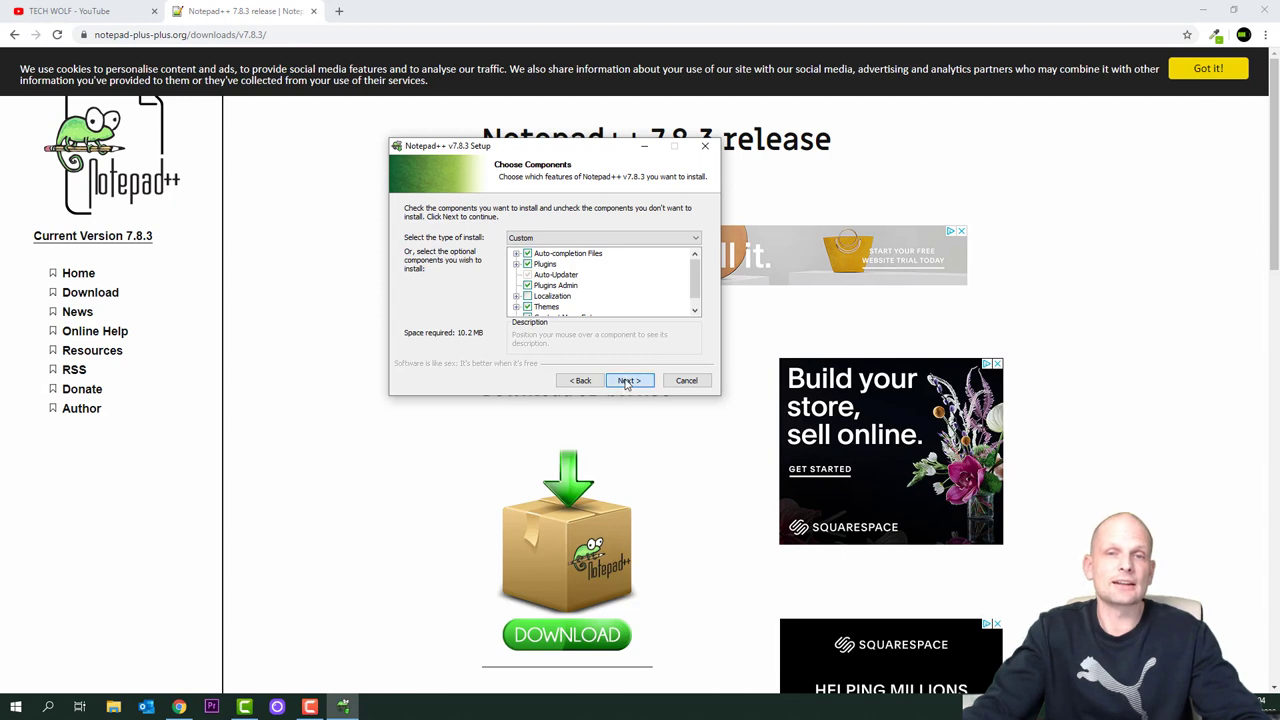
click(622, 380)
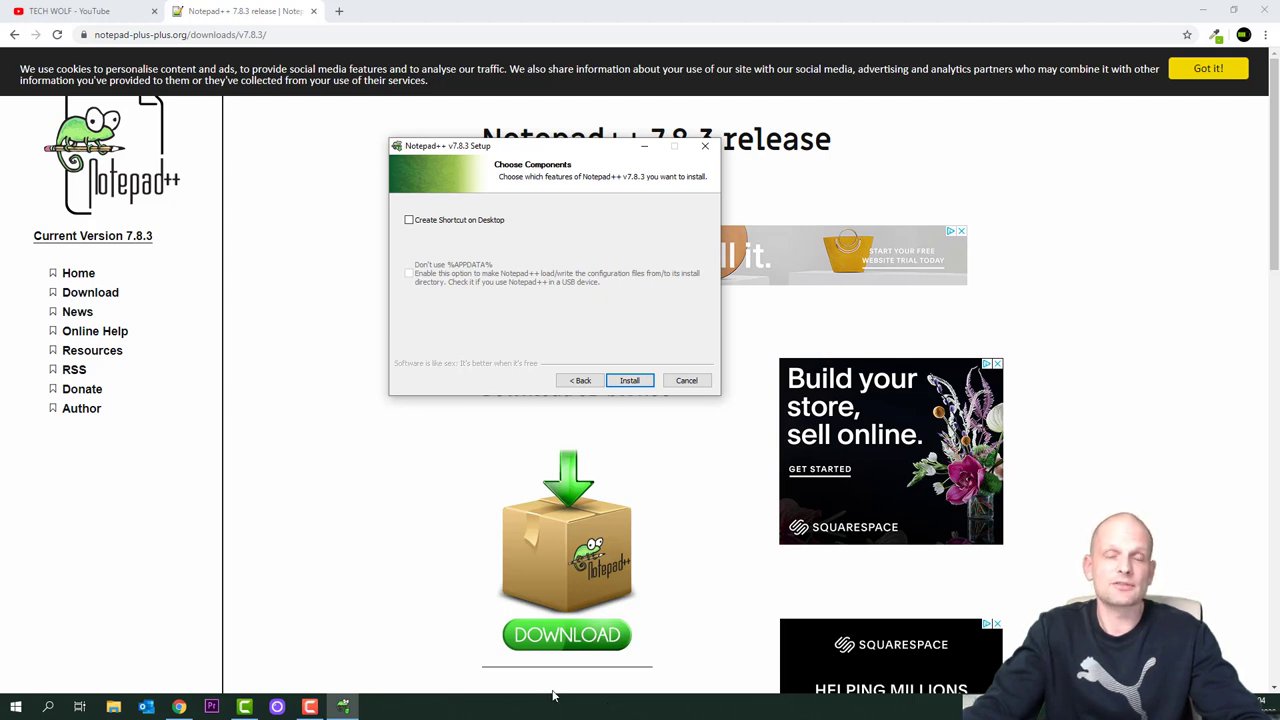
click(630, 381)
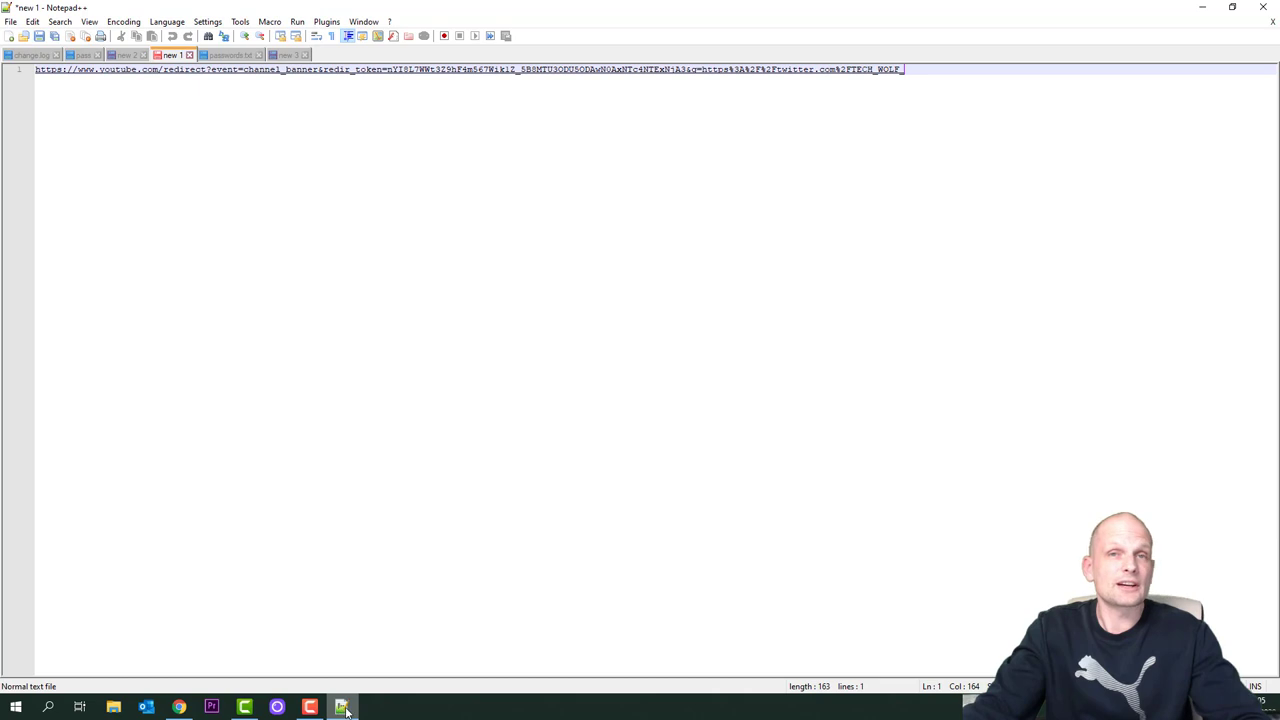
Pin the running Notepad++ to the taskbar.
mouse_move(344, 710)
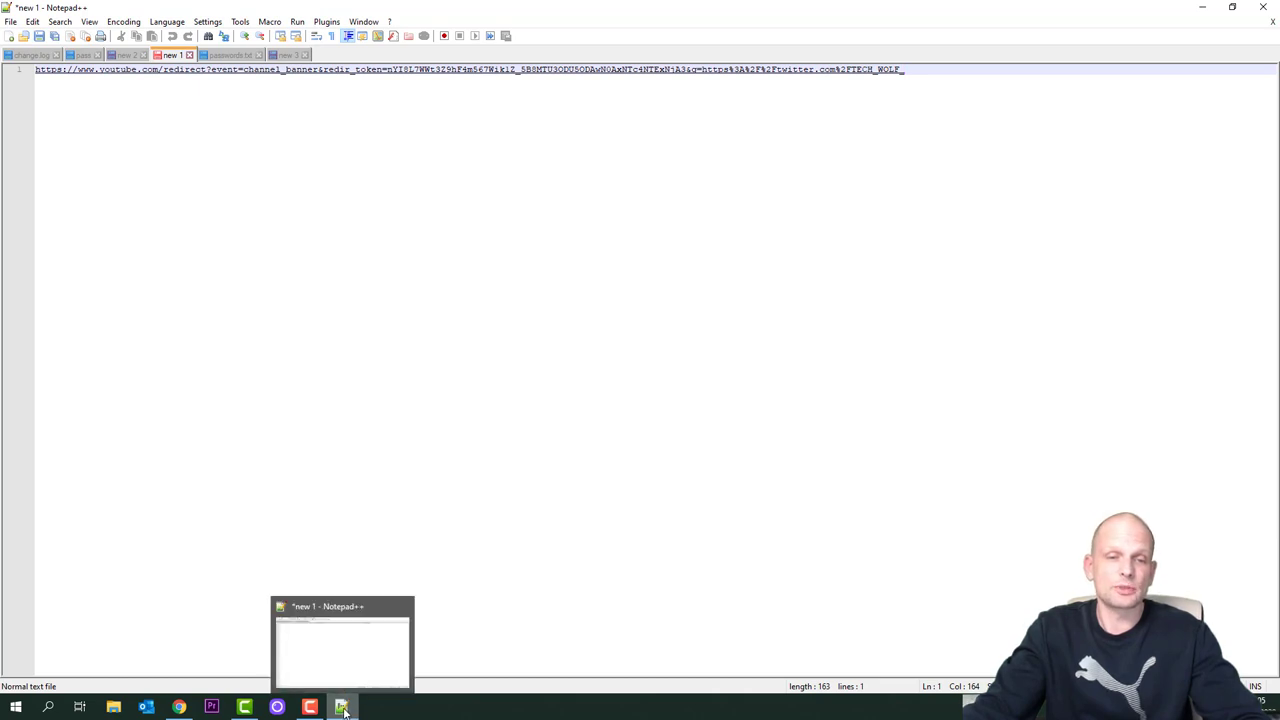
right_click(343, 708)
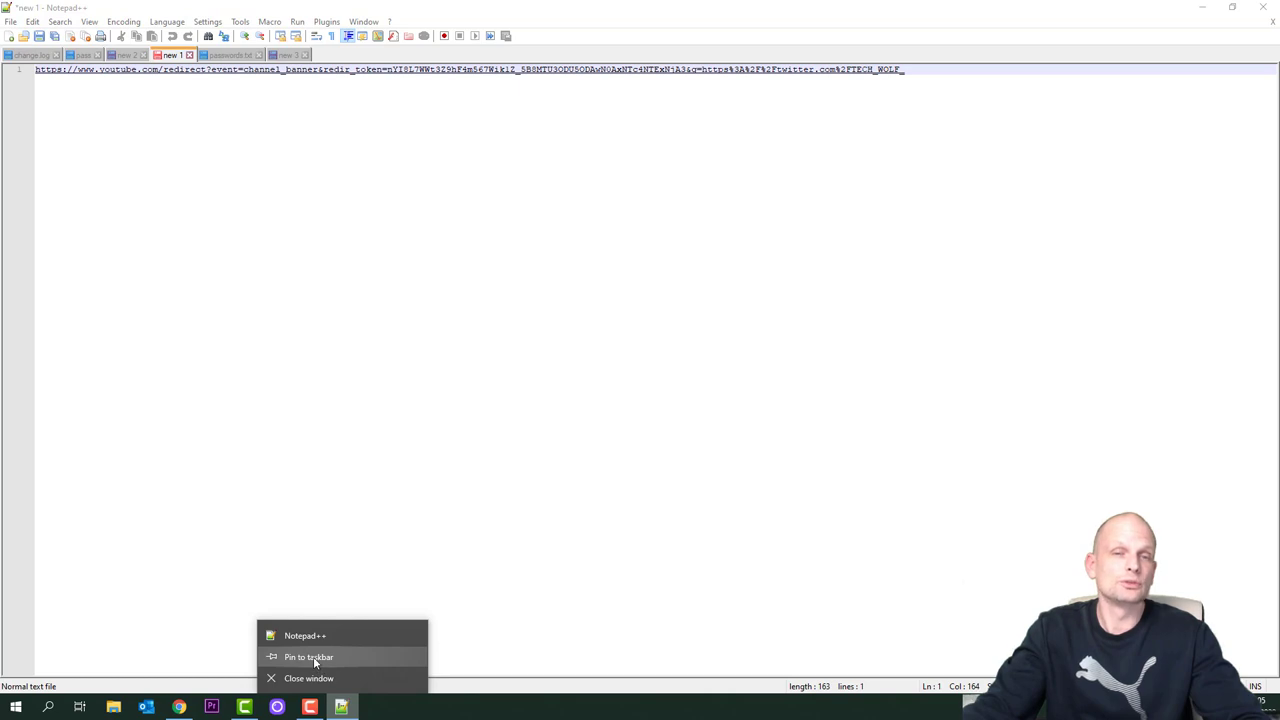
click(313, 656)
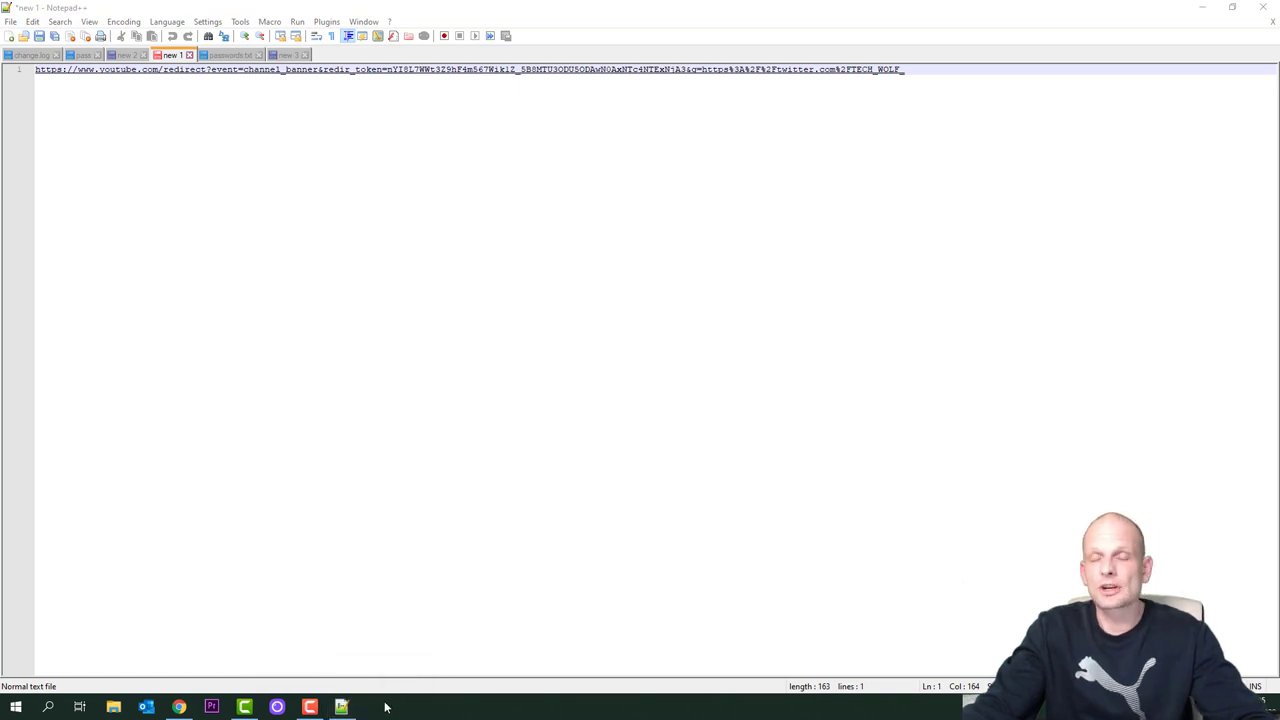
Minimize Notepad++ and open a new Chrome tab.
mouse_move(347, 710)
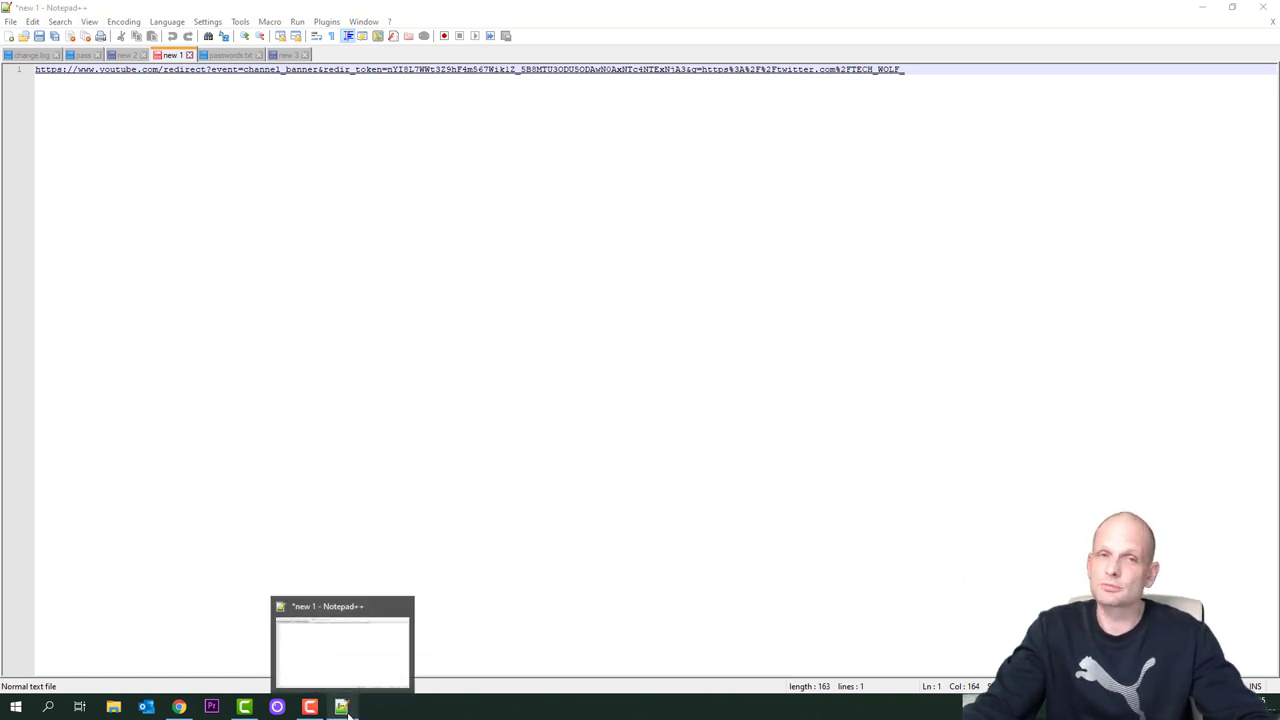
click(1201, 7)
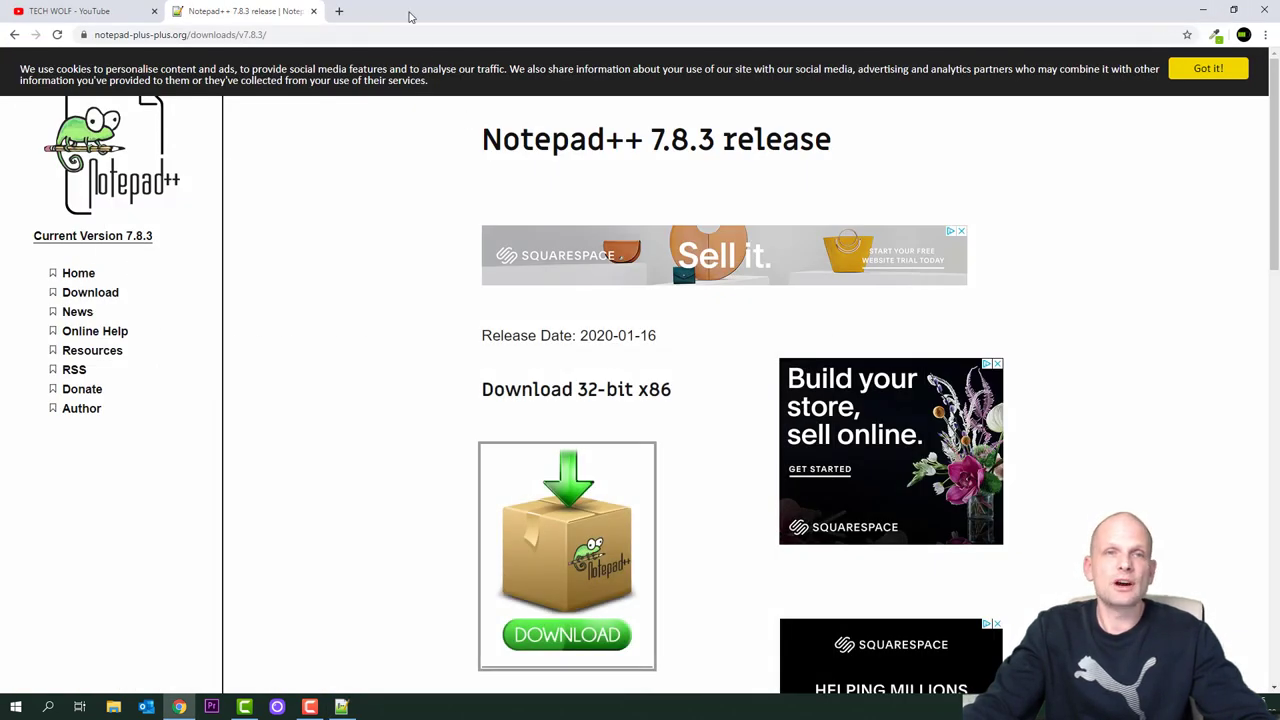
click(339, 11)
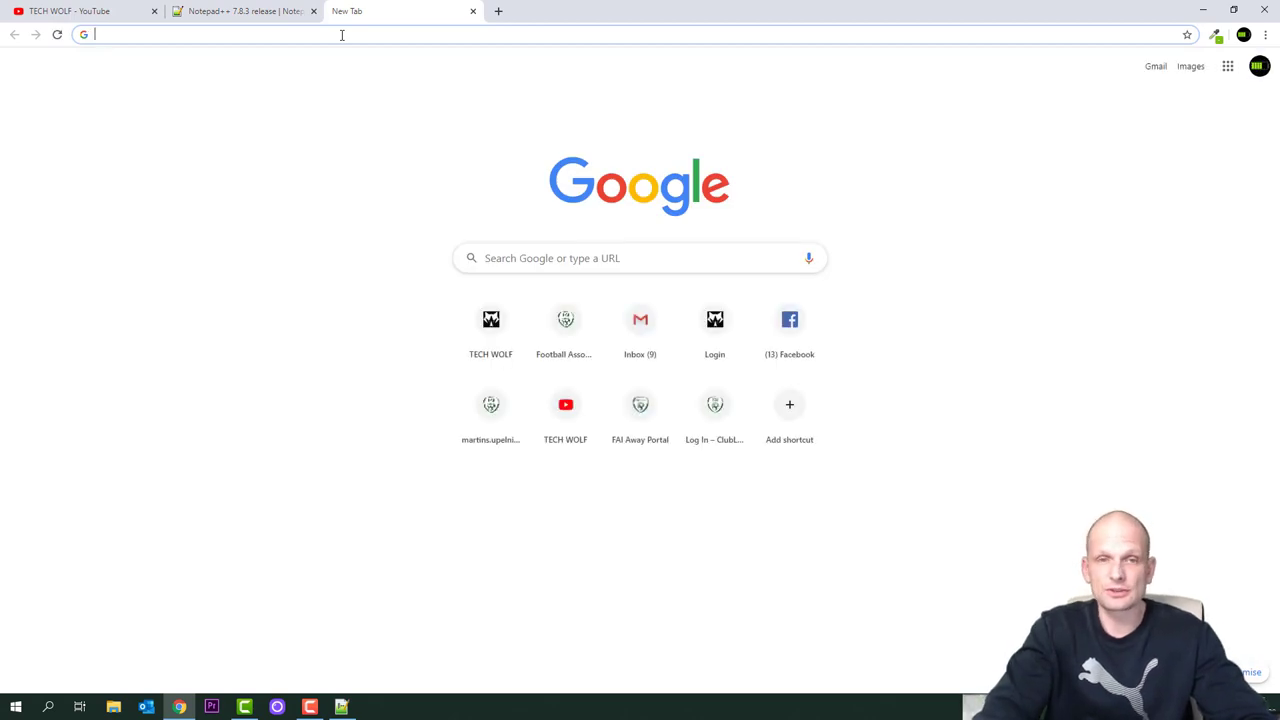
Load wordpress.org, then load wordpress.com in a second new tab.
text(w)
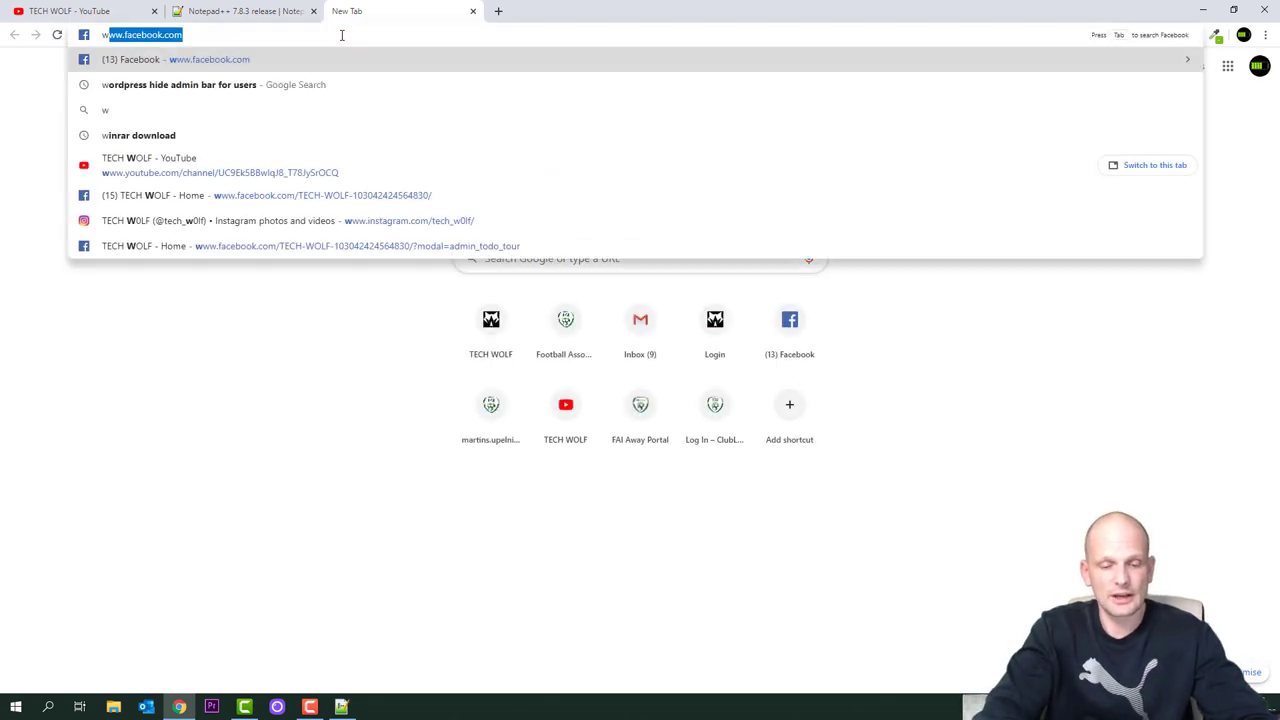
text(ordpress.org)
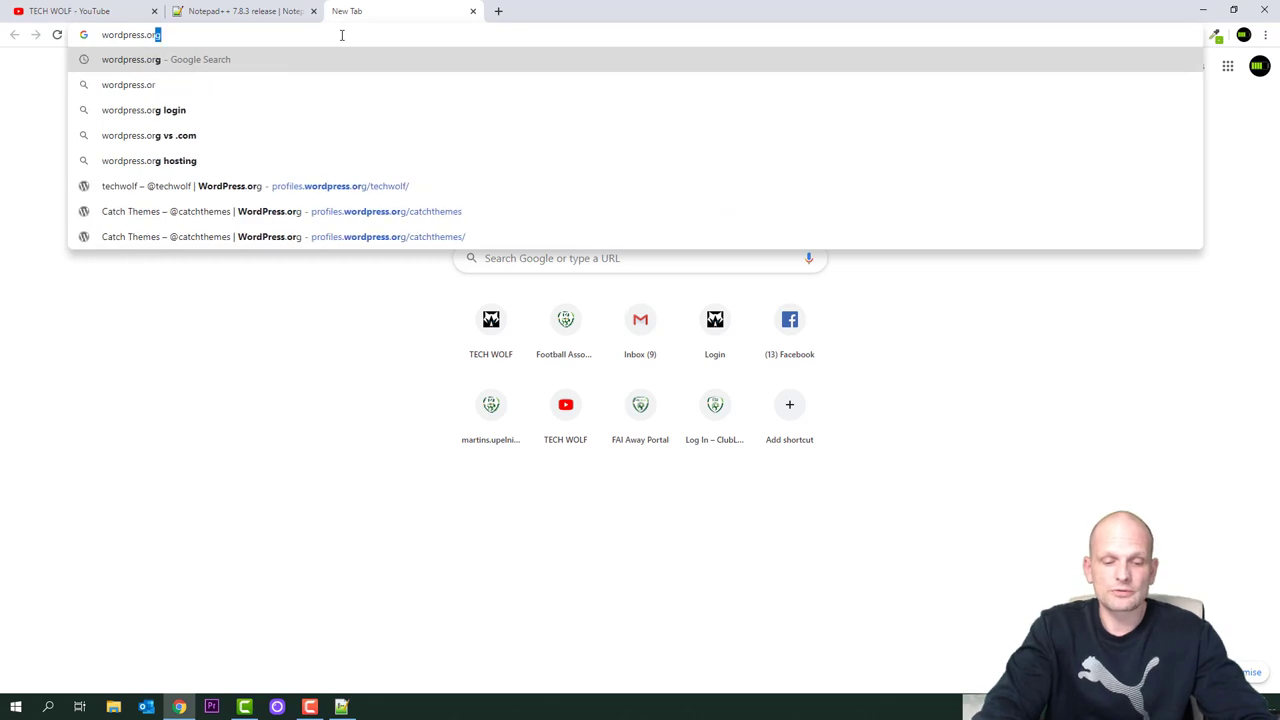
key(Return)
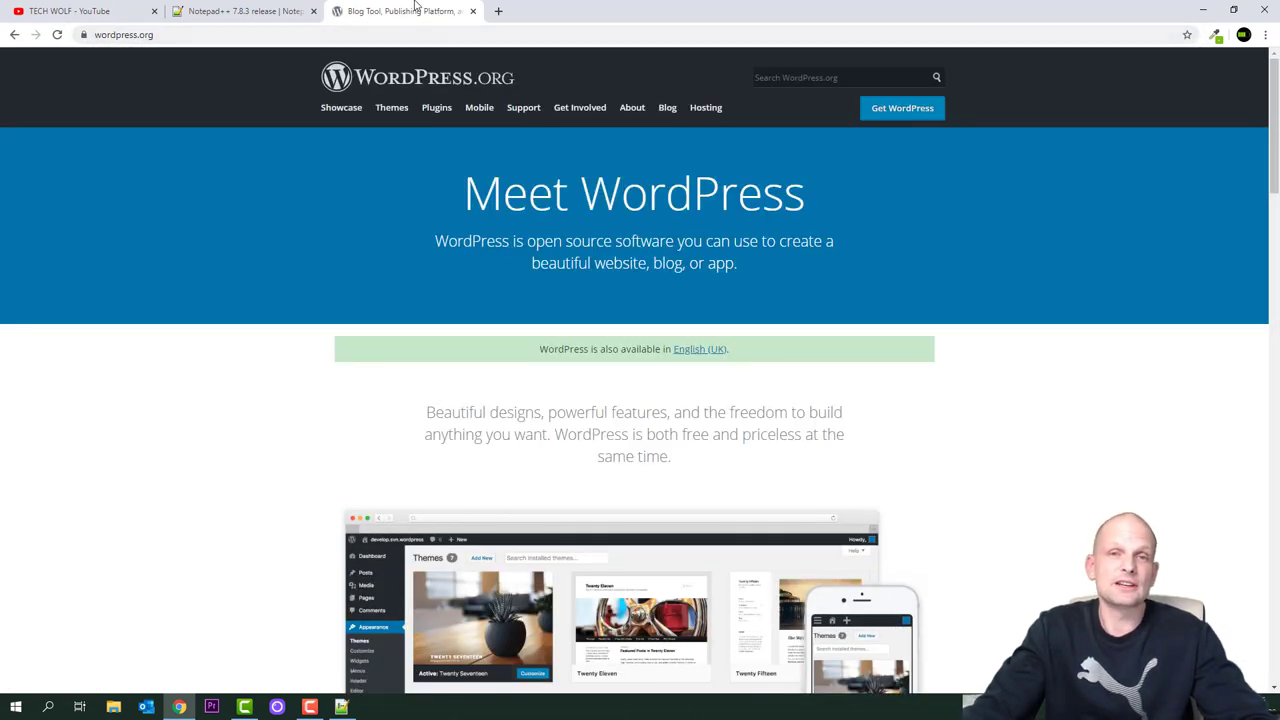
click(499, 11)
text(wo)
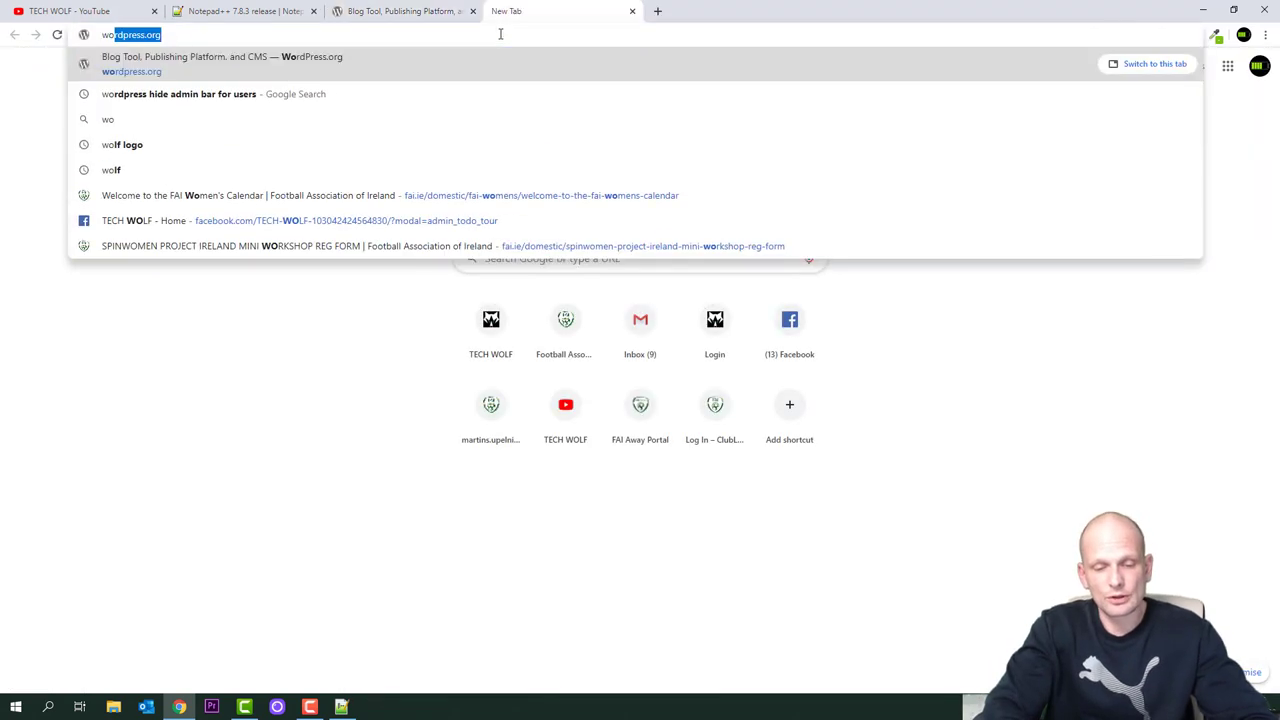
text(rdpress.com)
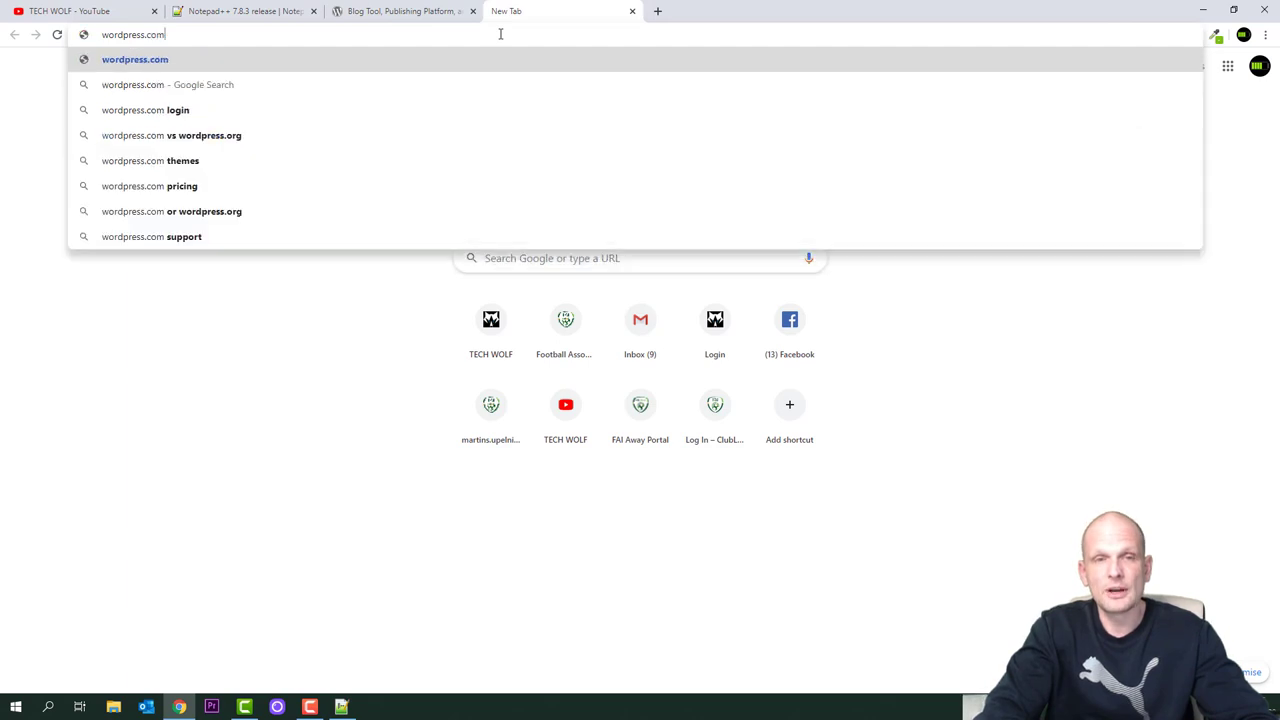
key(Return)
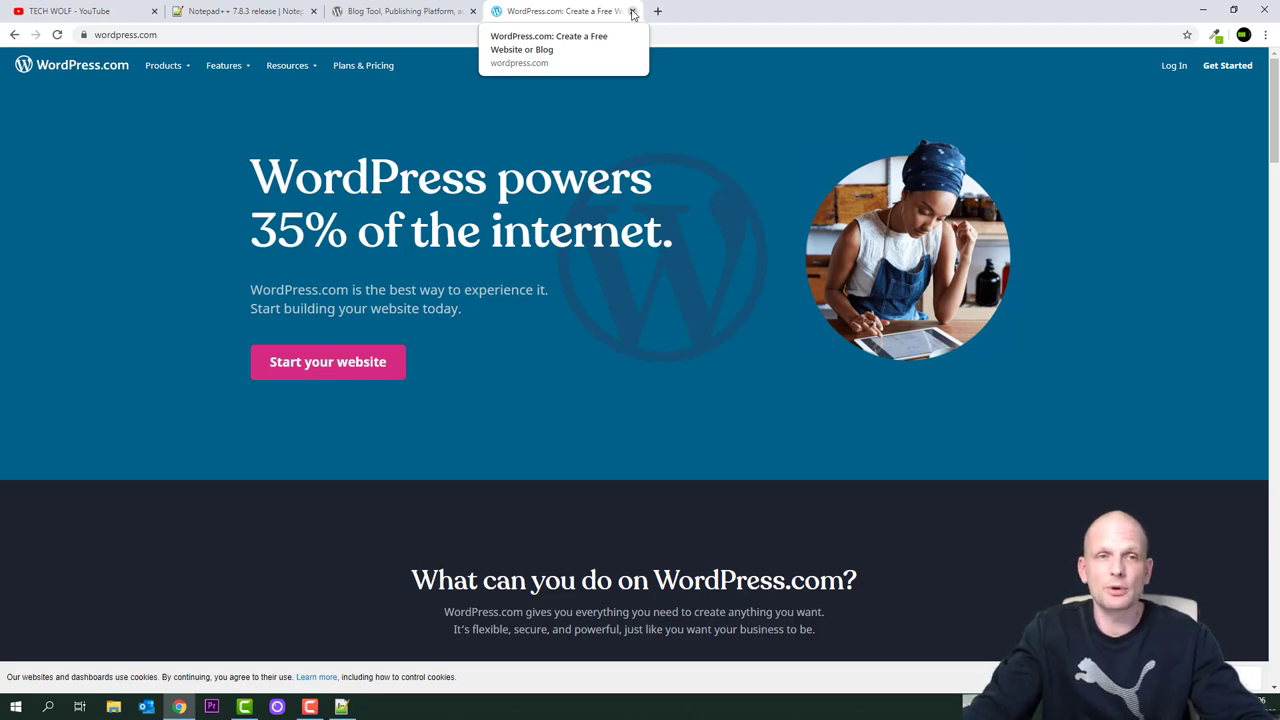
Close the WordPress.com tab and return to the WordPress.org page.
click(70, 11)
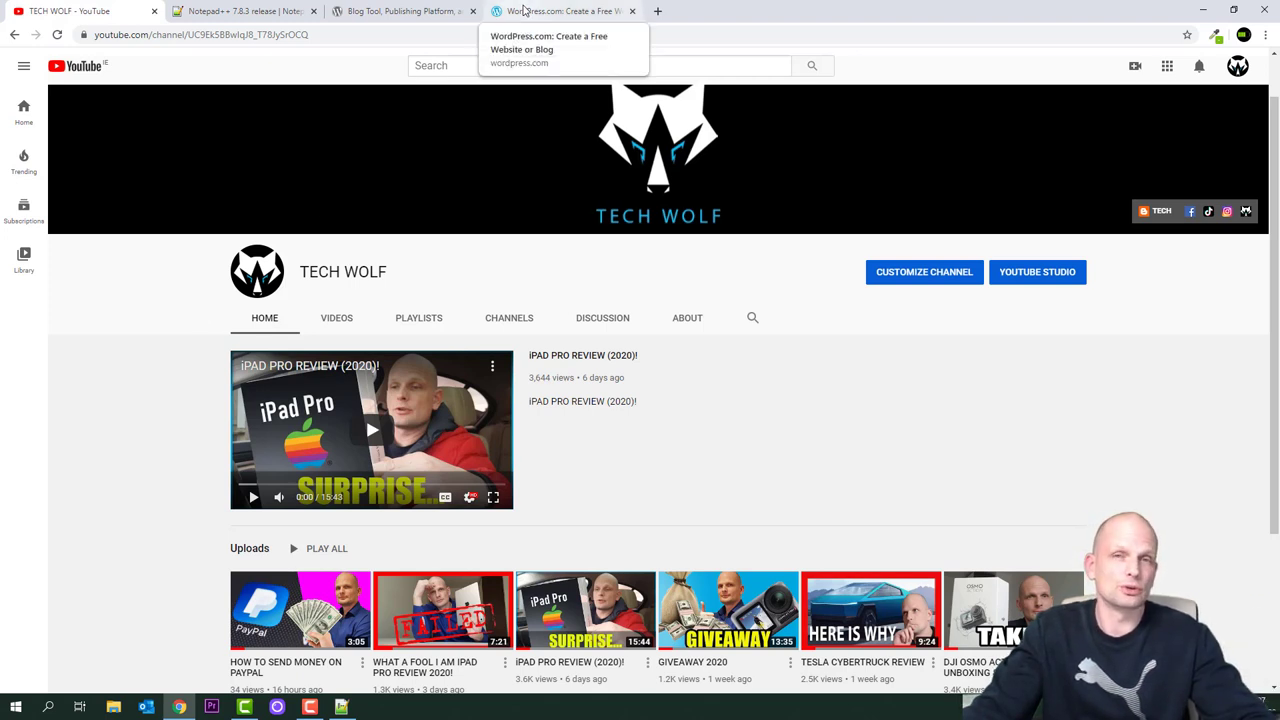
middle_click(524, 10)
click(405, 11)
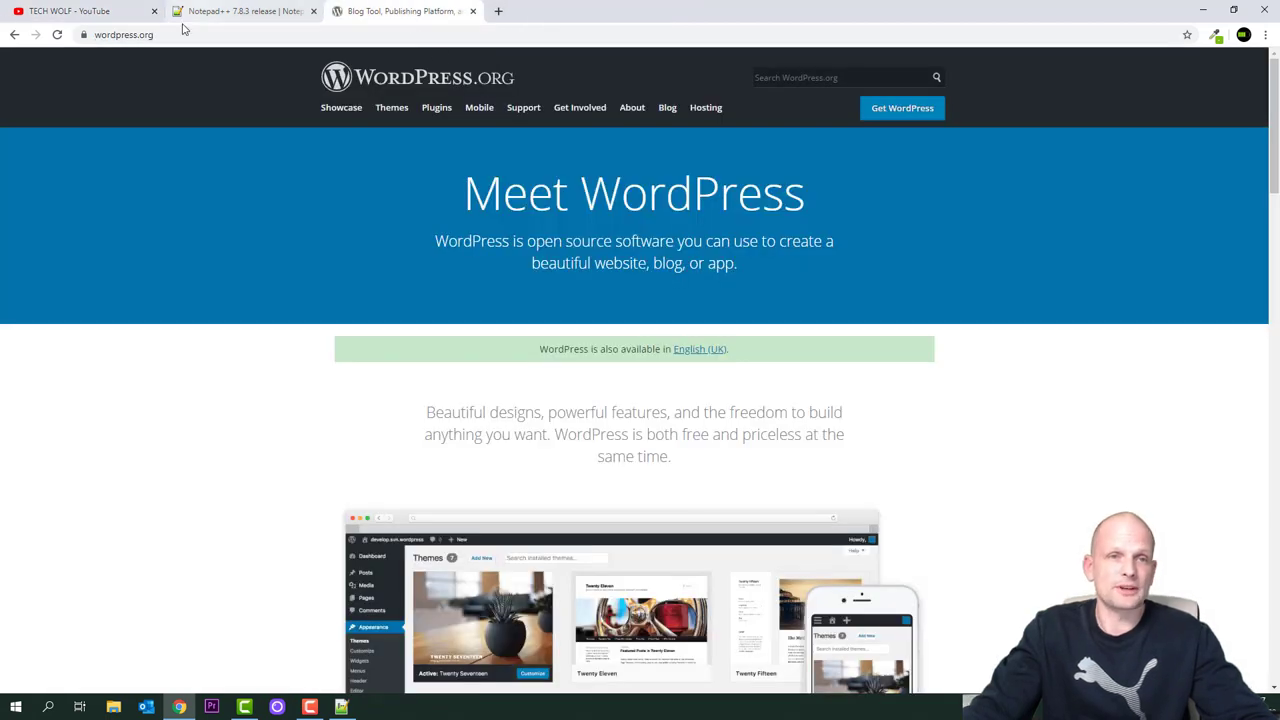
Download the WordPress 5.3.2 zip from the download page and dismiss the Hooray popup.
click(908, 112)
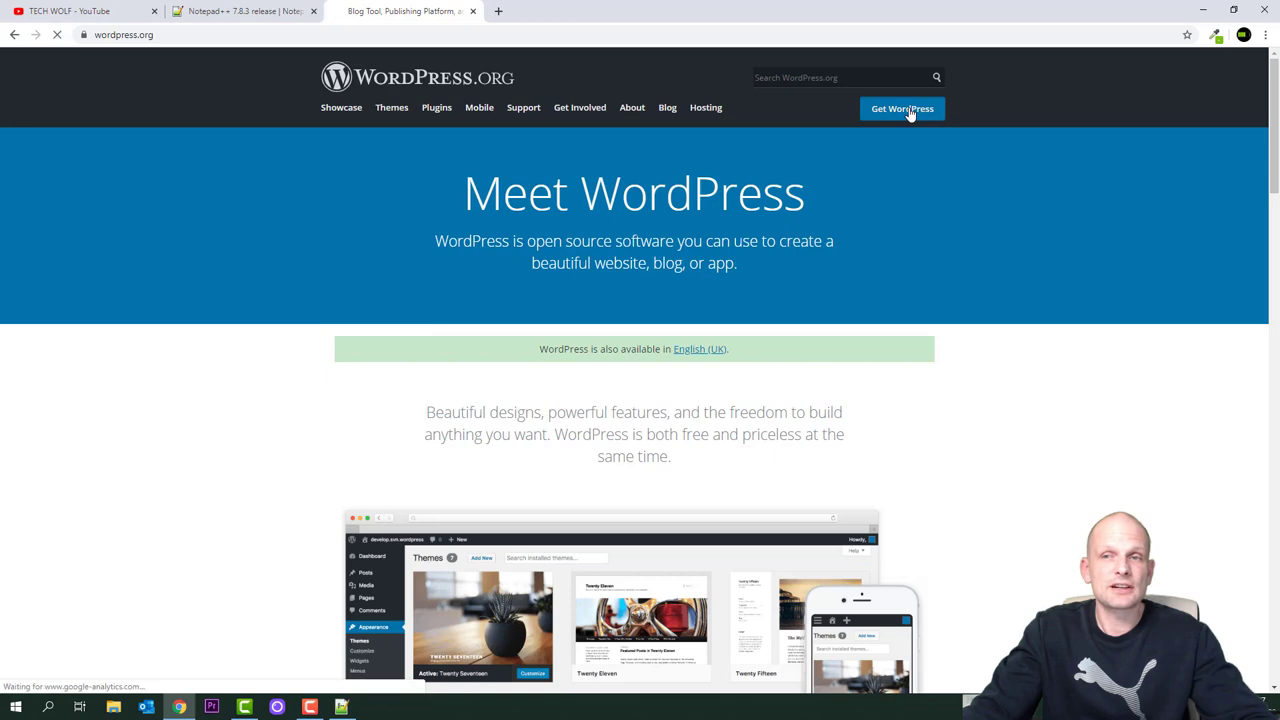
scroll(801, 230, down, 1)
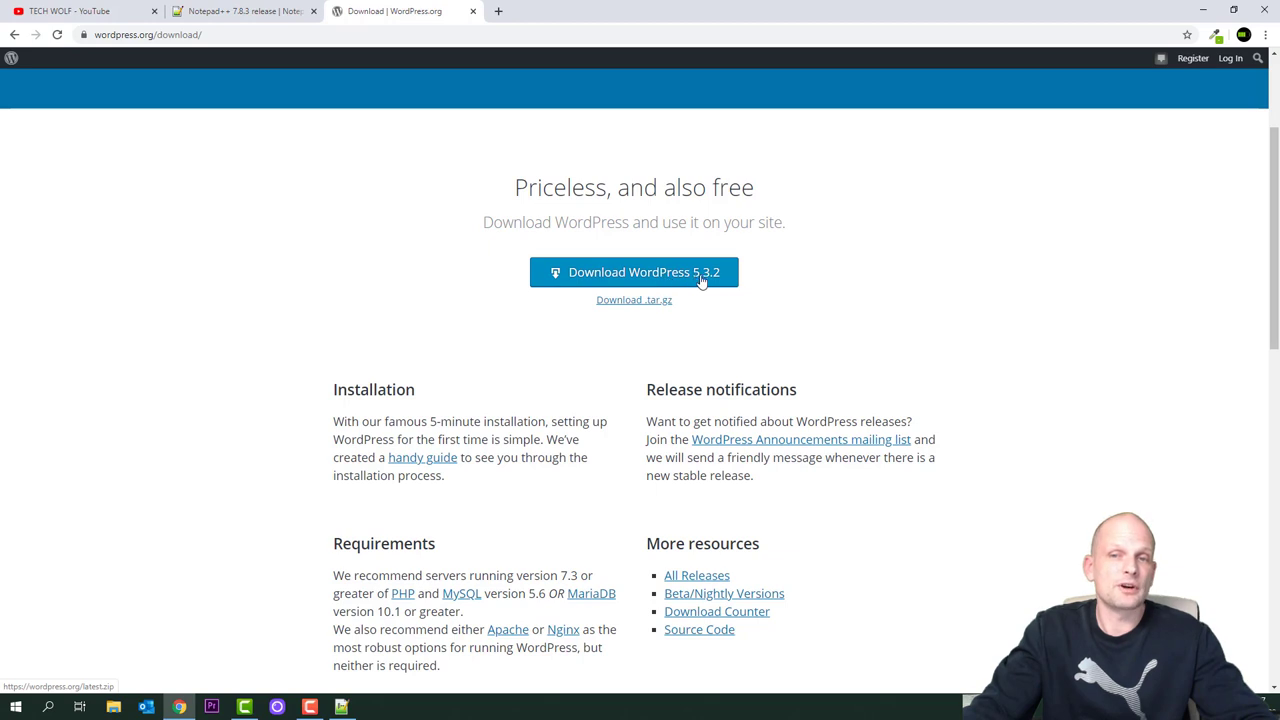
click(663, 277)
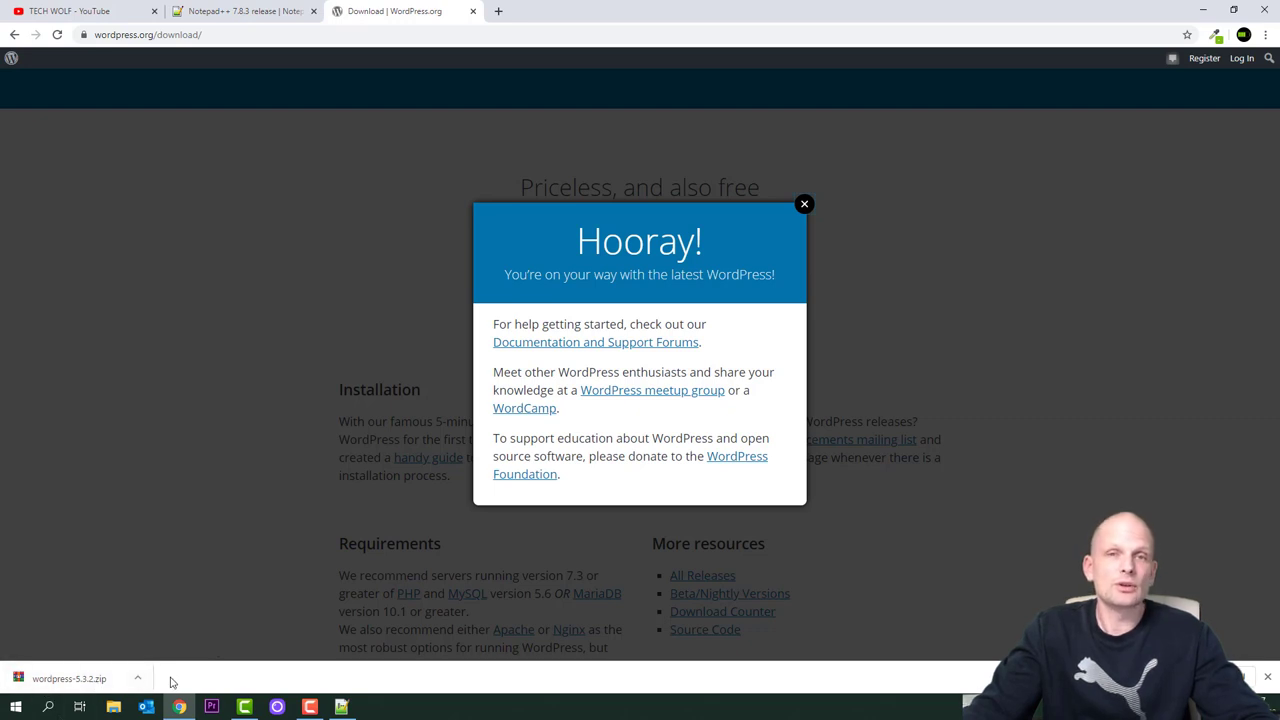
click(806, 206)
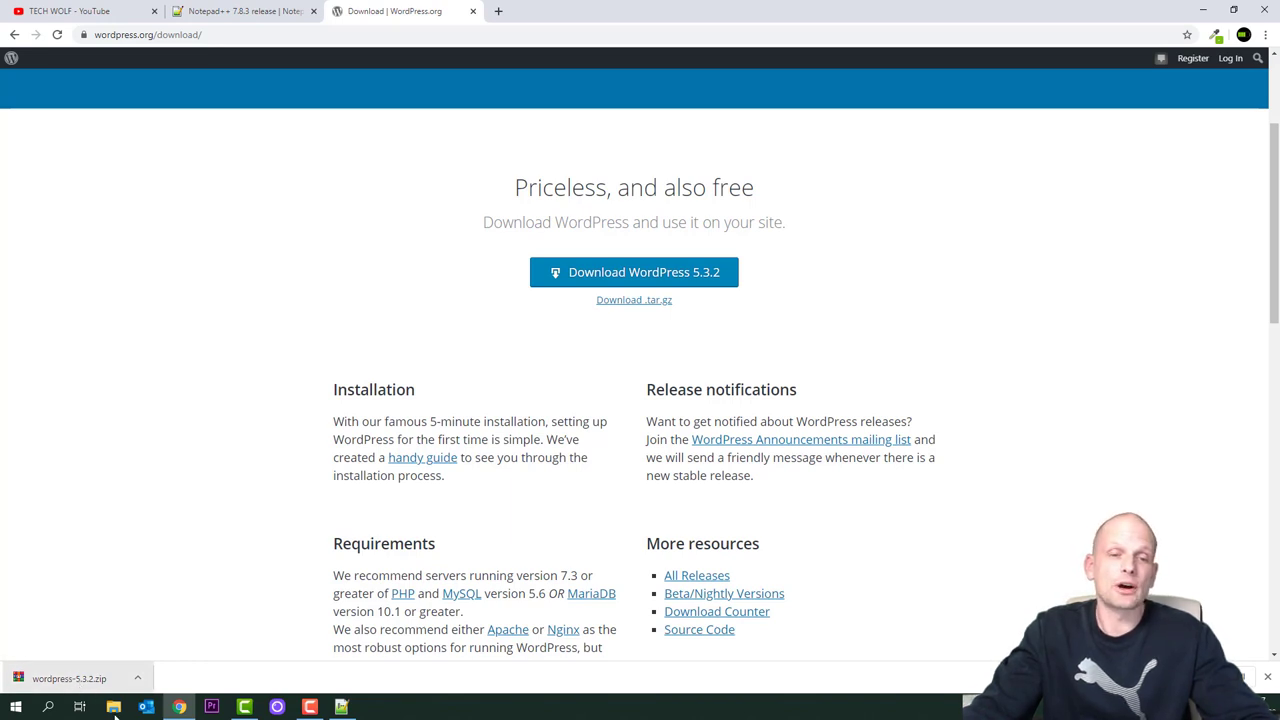
Check that the 12.7 MB wordpress-5.3.2 archive is in Downloads, then close File Explorer.
click(114, 707)
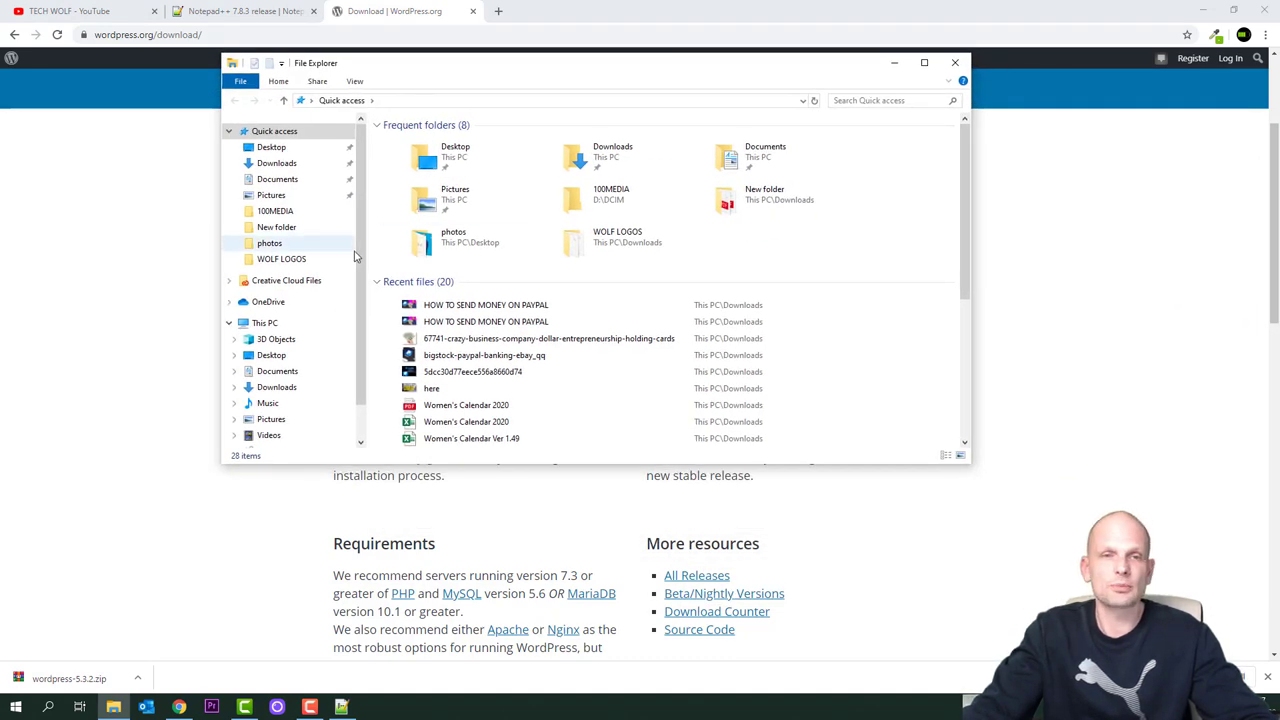
click(278, 391)
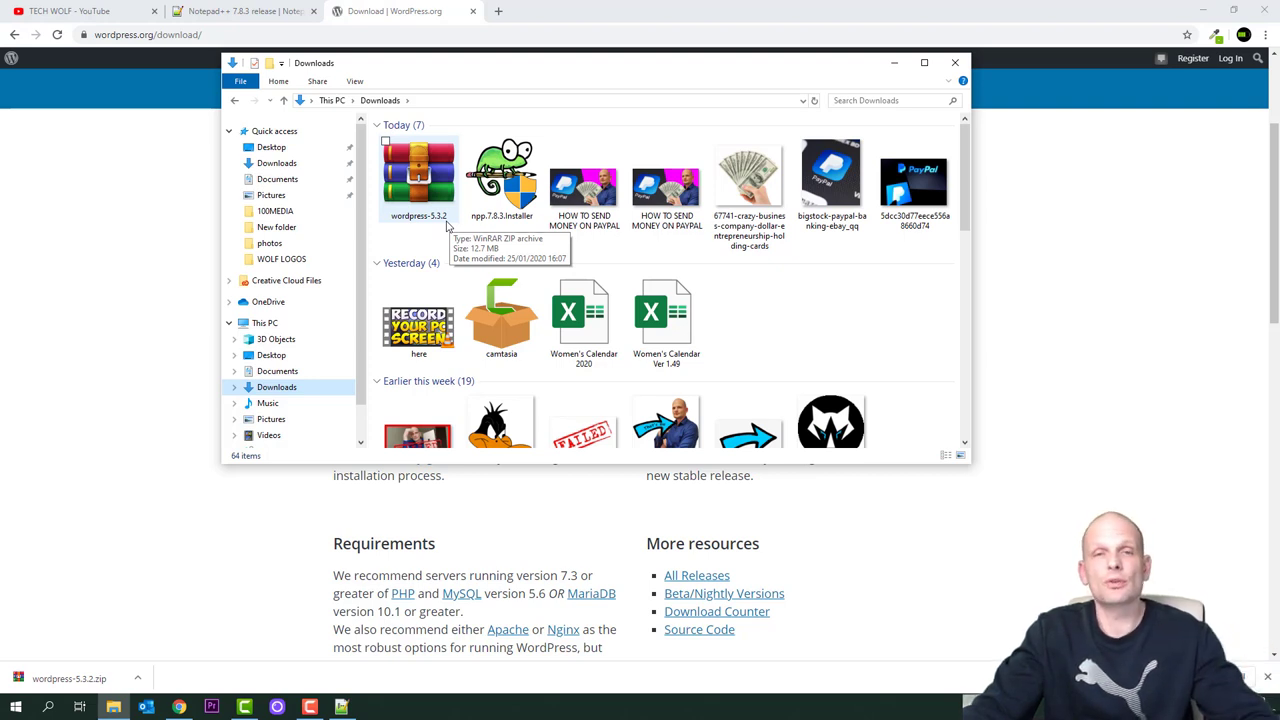
click(498, 11)
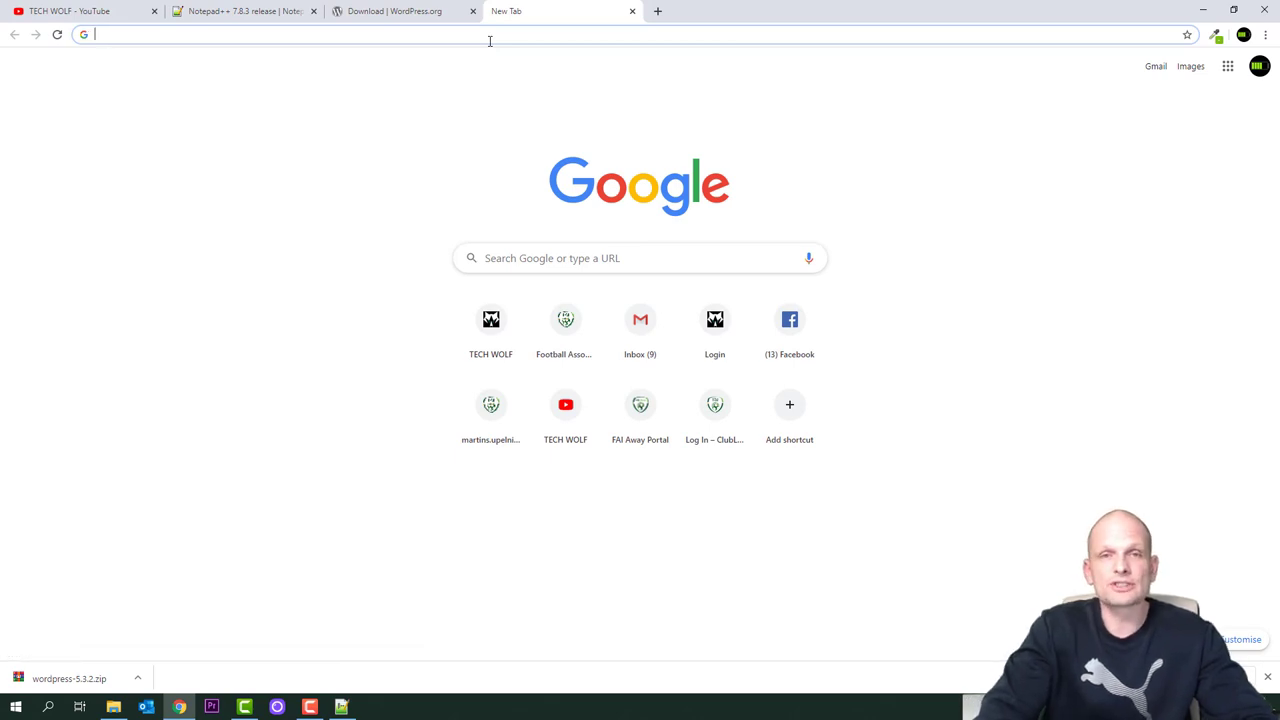
Search Google for 'xampp' and open the Apache Friends XAMPP site.
text(xampp)
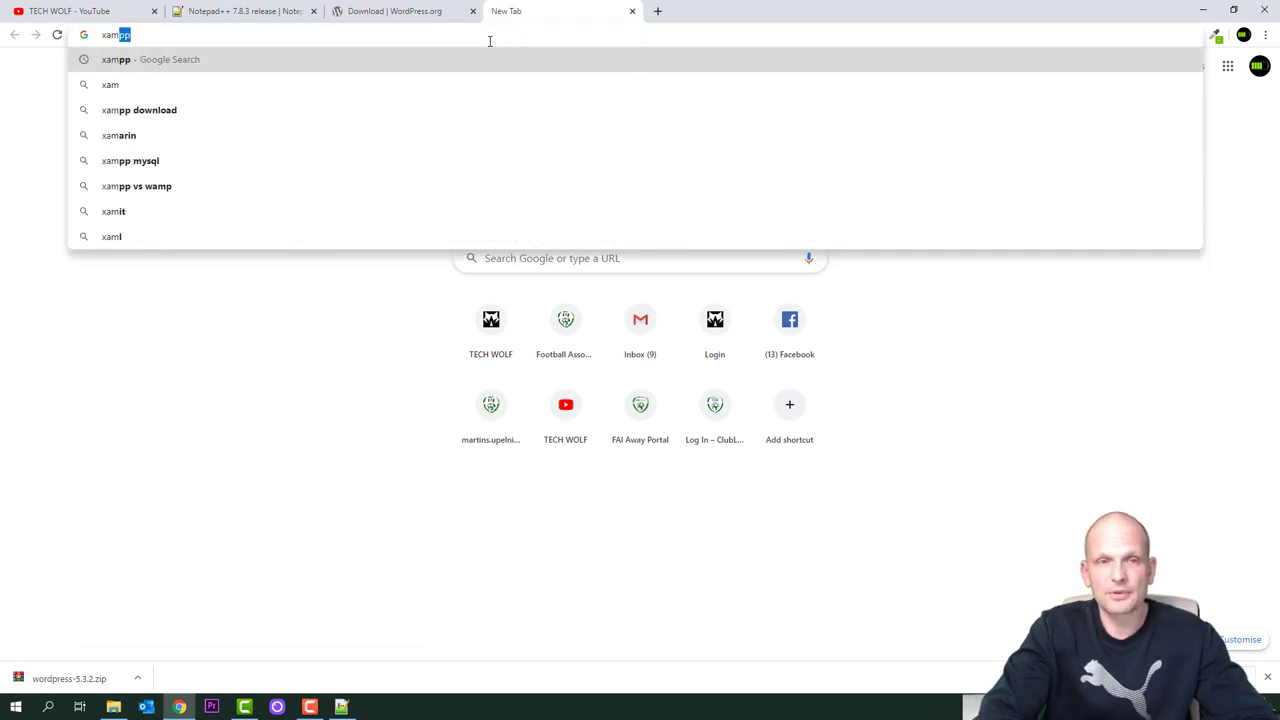
key(Return)
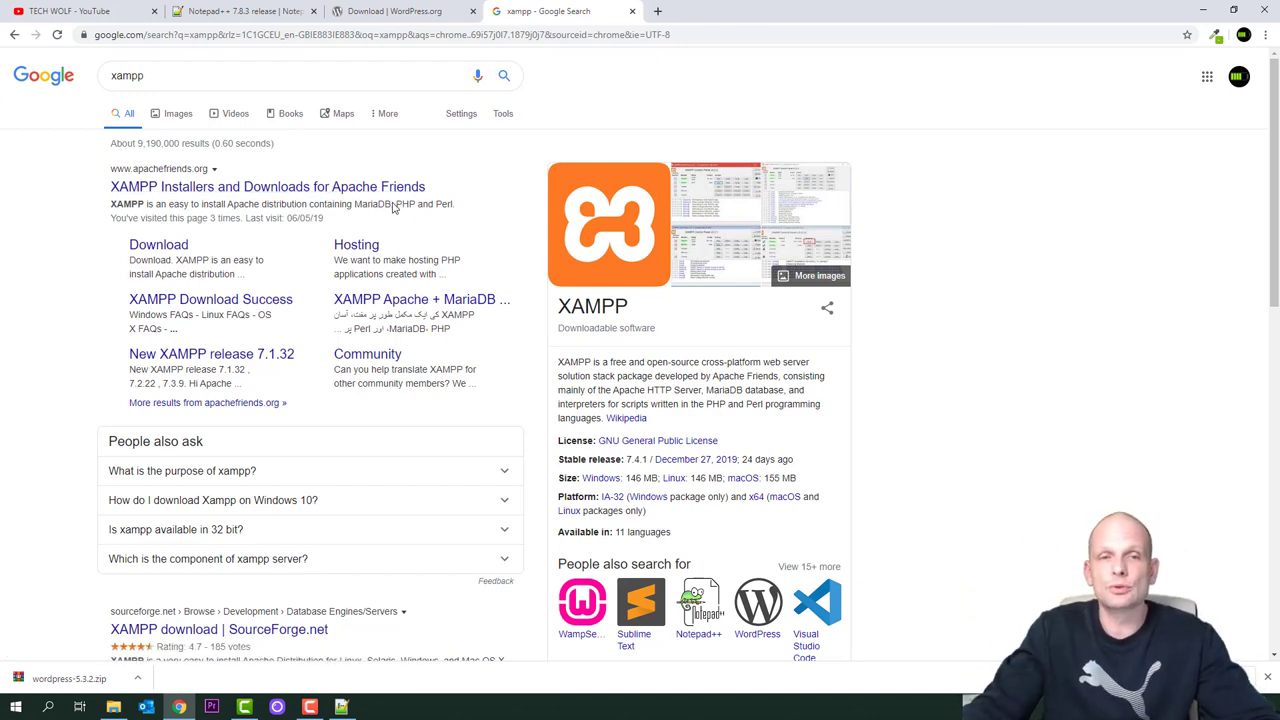
click(385, 188)
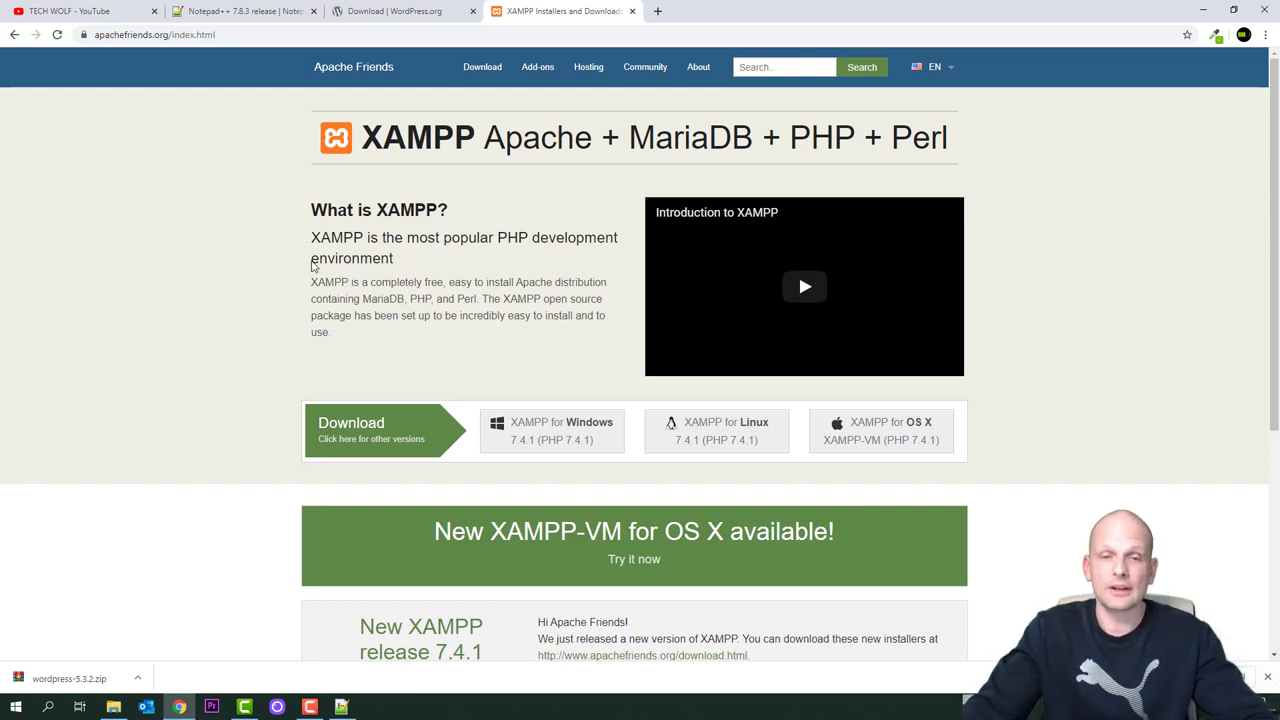
Start the XAMPP for Windows 7.4.1 download from the Apache Friends site.
scroll(314, 466, down, 1)
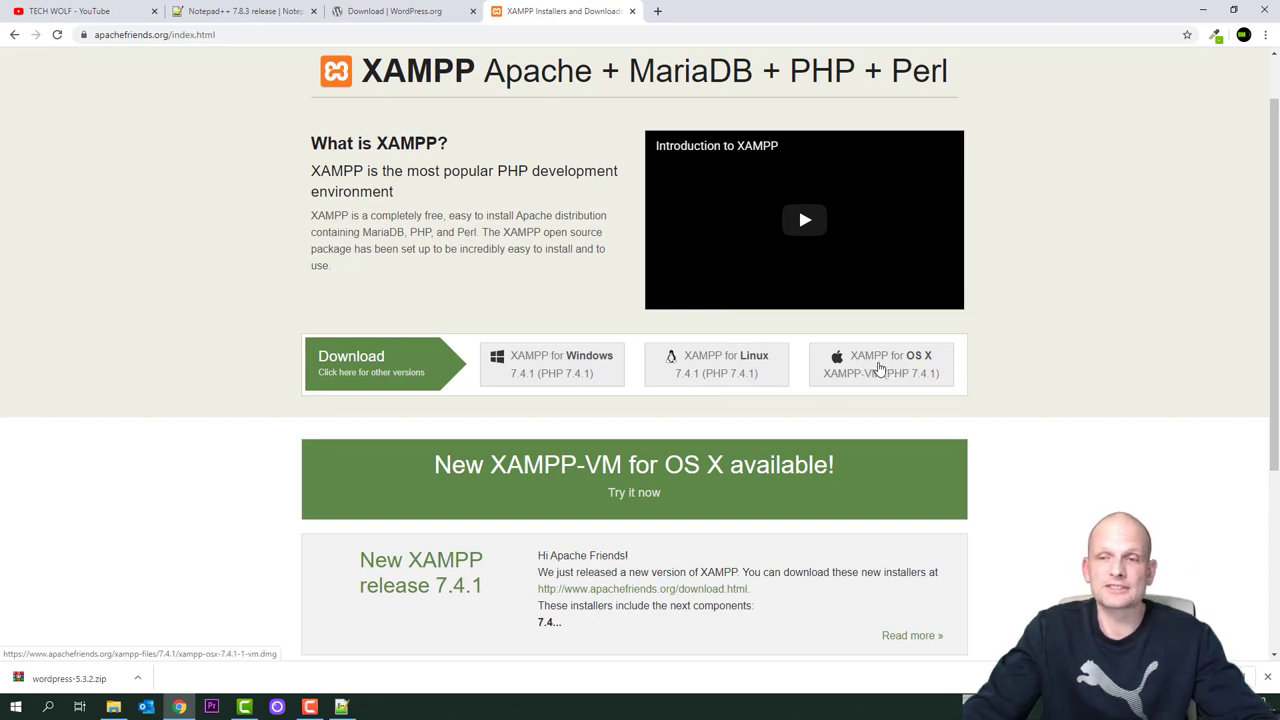
click(551, 364)
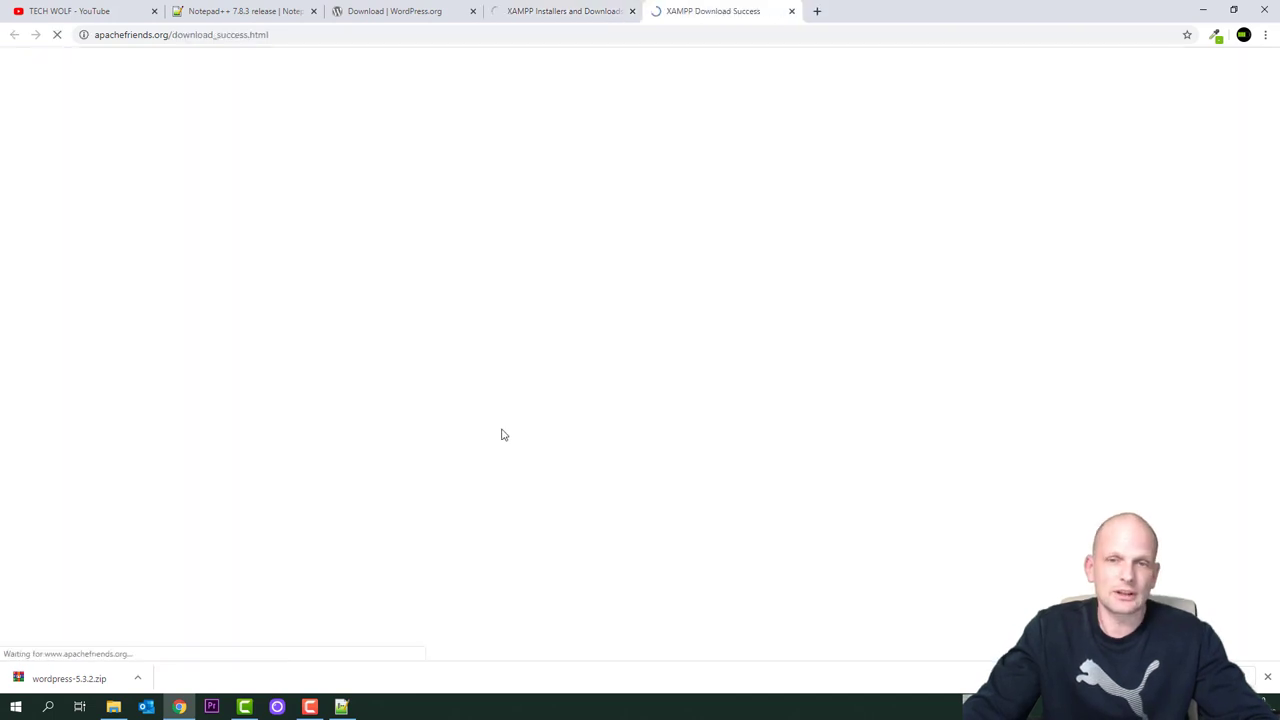
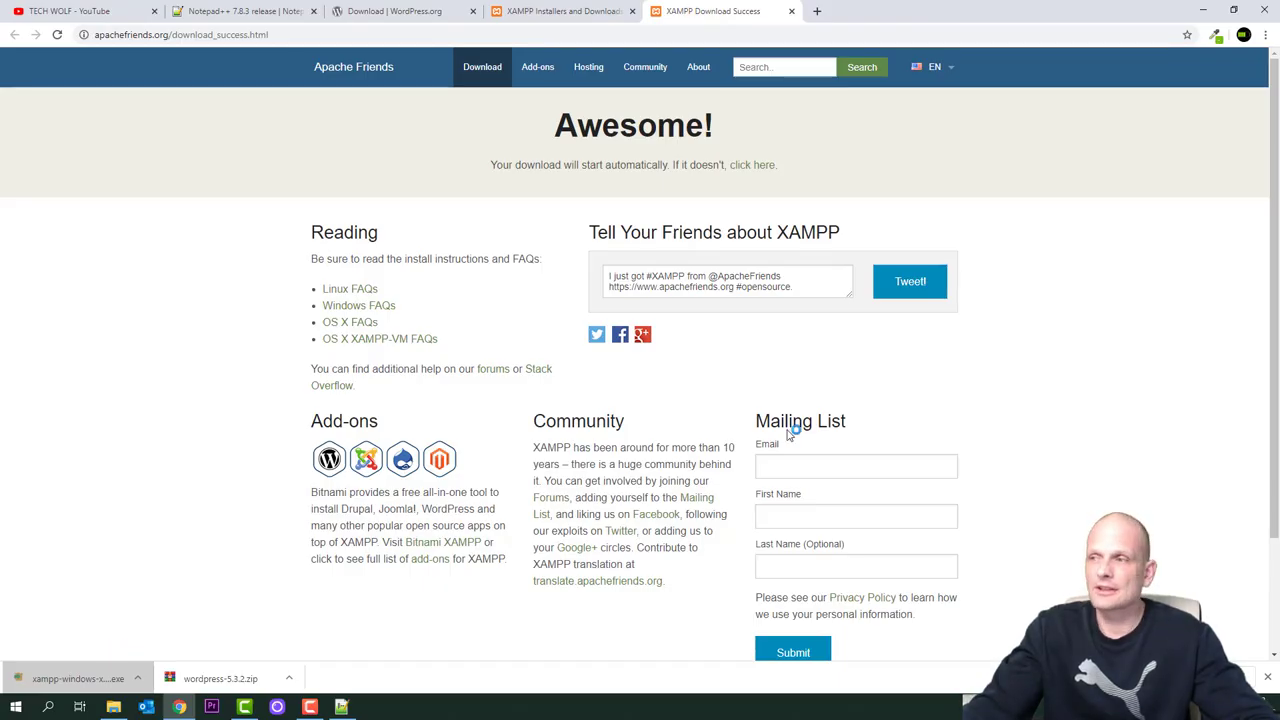
Move the launched XAMPP Setup Wizard window into place over the Chrome download page.
drag(588, 200, 354, 165)
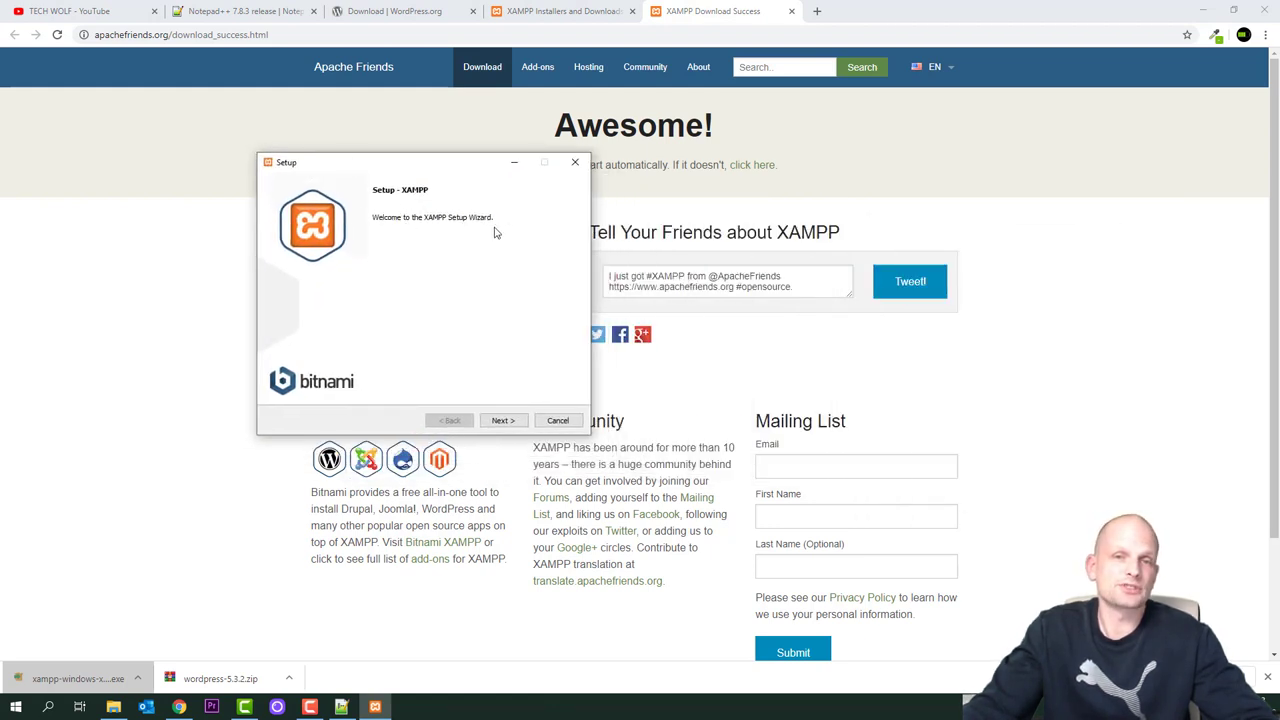
Pass the welcome and components pages, keeping C:\xampp as the installation folder.
click(503, 421)
click(503, 421)
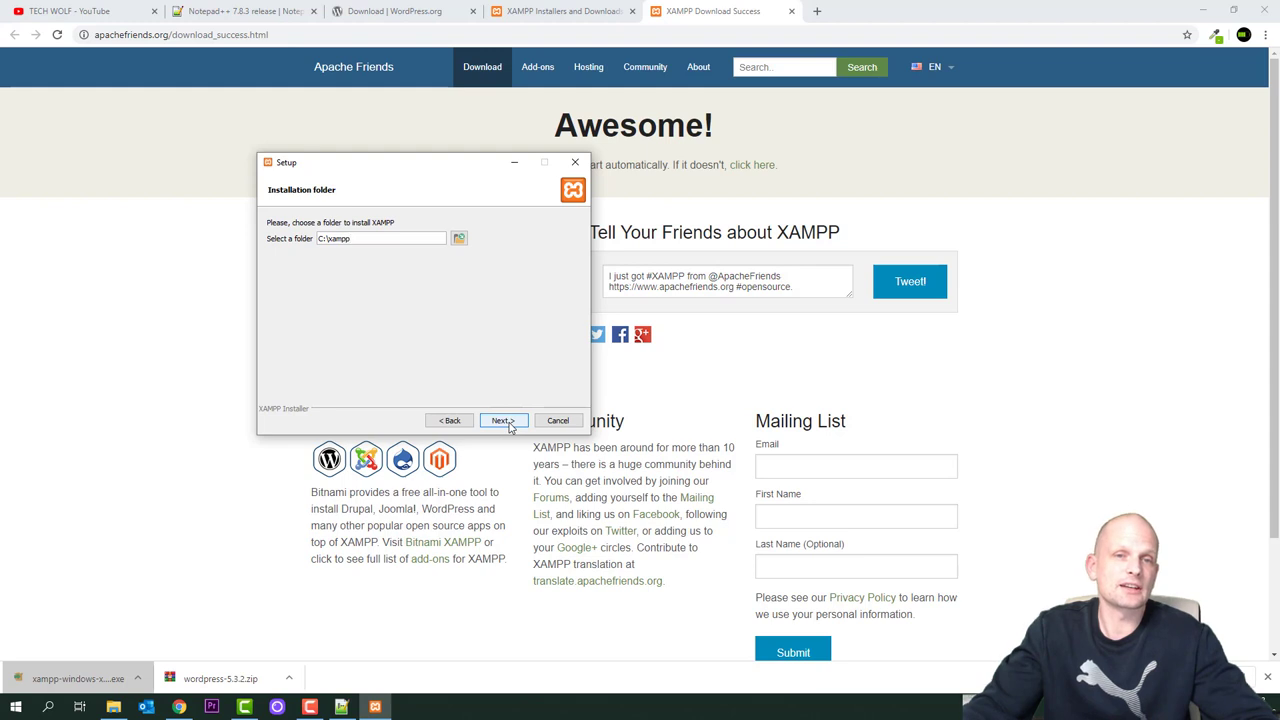
click(337, 240)
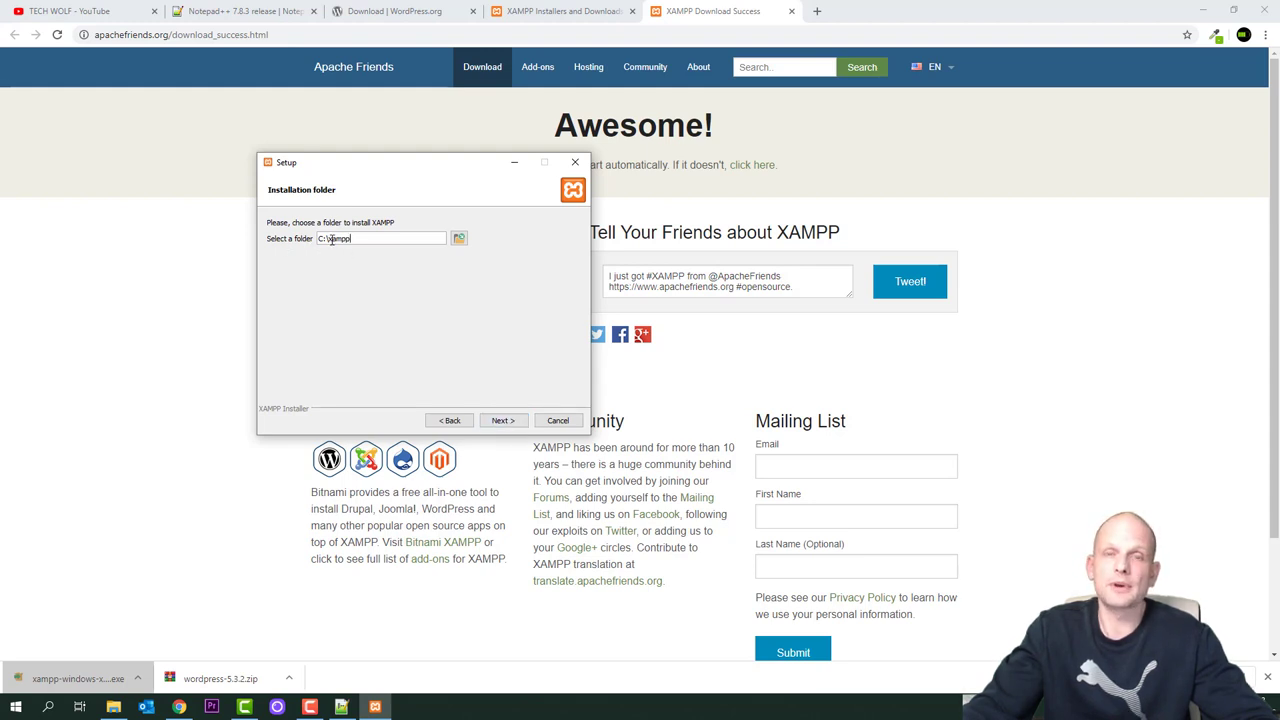
drag(319, 238, 331, 240)
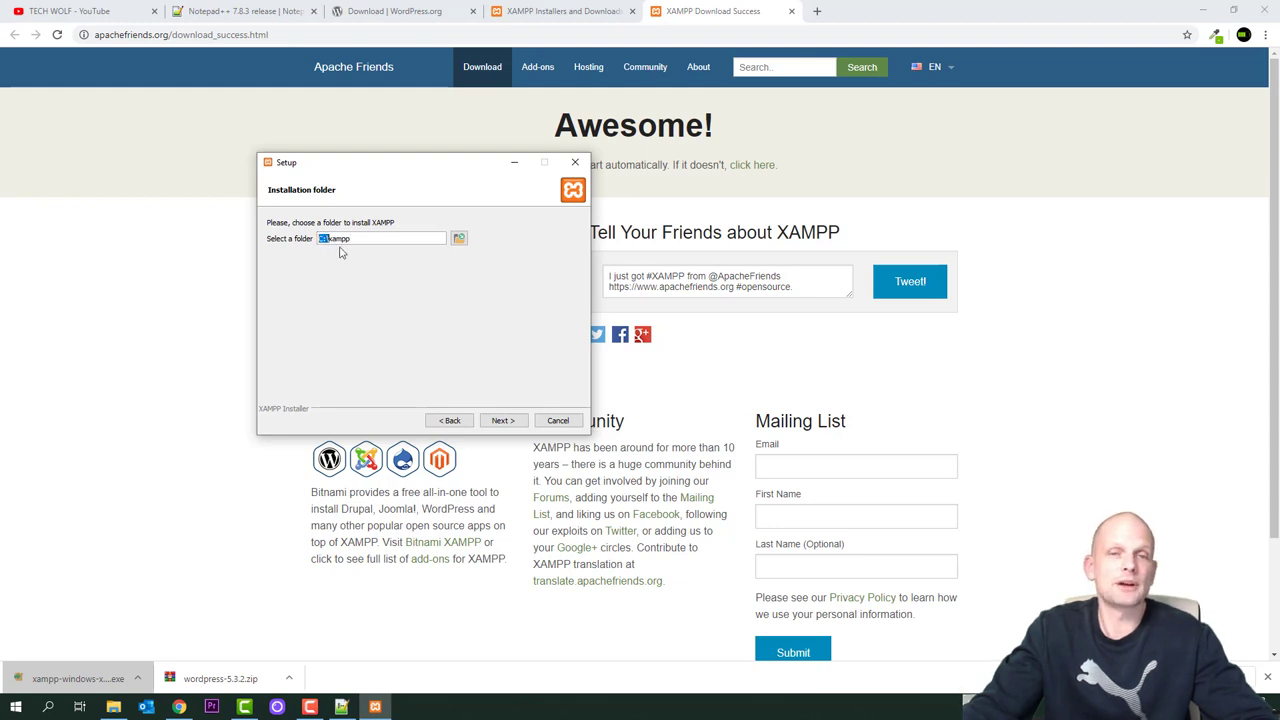
click(491, 421)
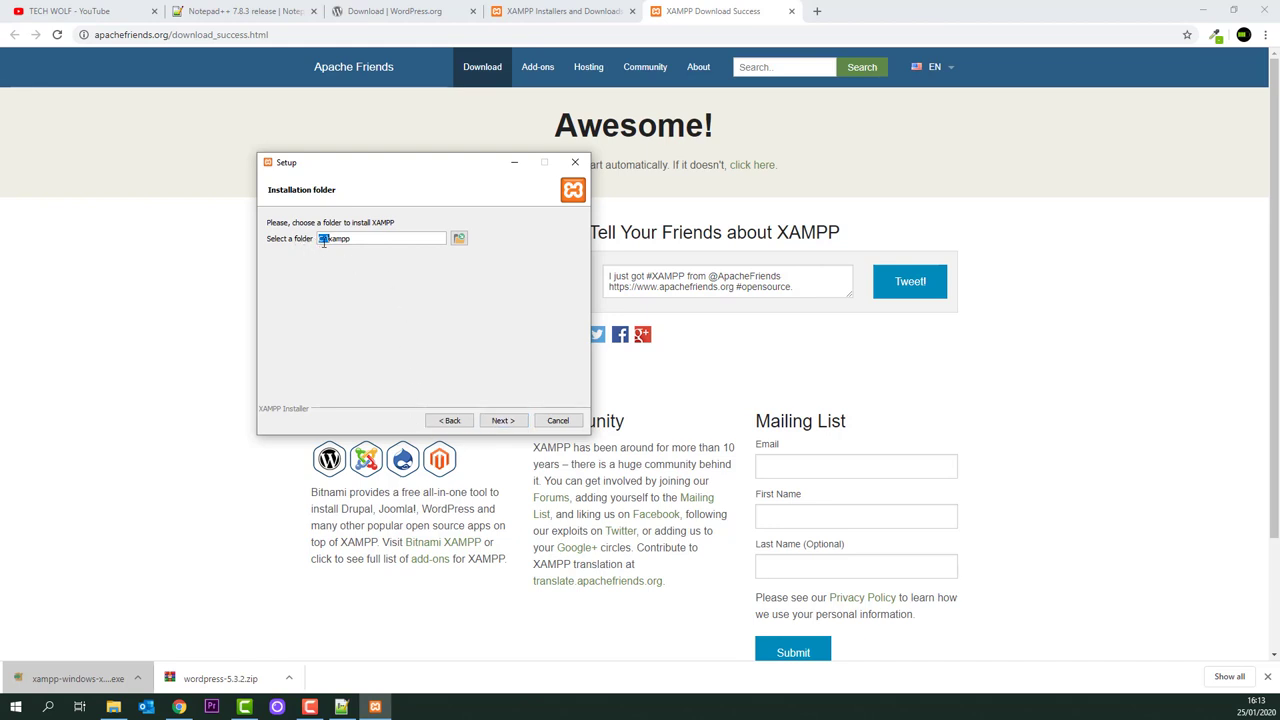
drag(323, 241, 333, 282)
click(324, 238)
drag(324, 238, 358, 238)
click(500, 420)
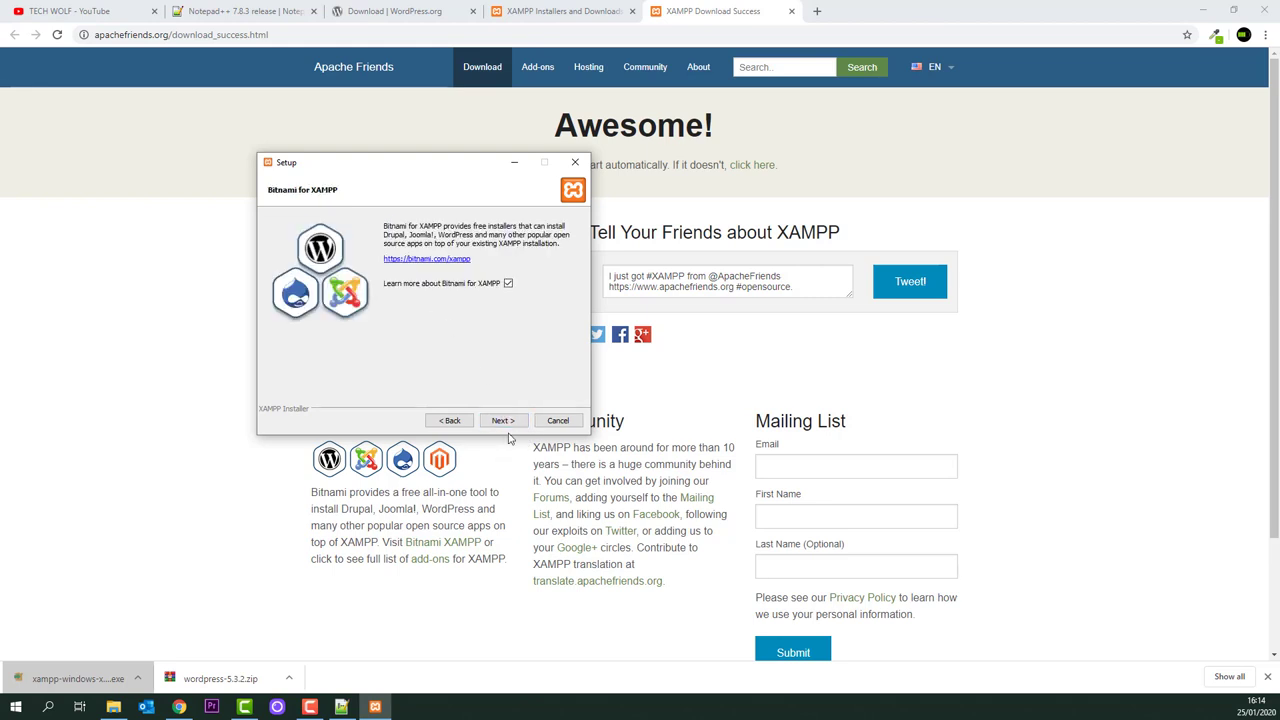
Skip the Bitnami page, install XAMPP, and finish setup with the Control Panel launching.
click(502, 420)
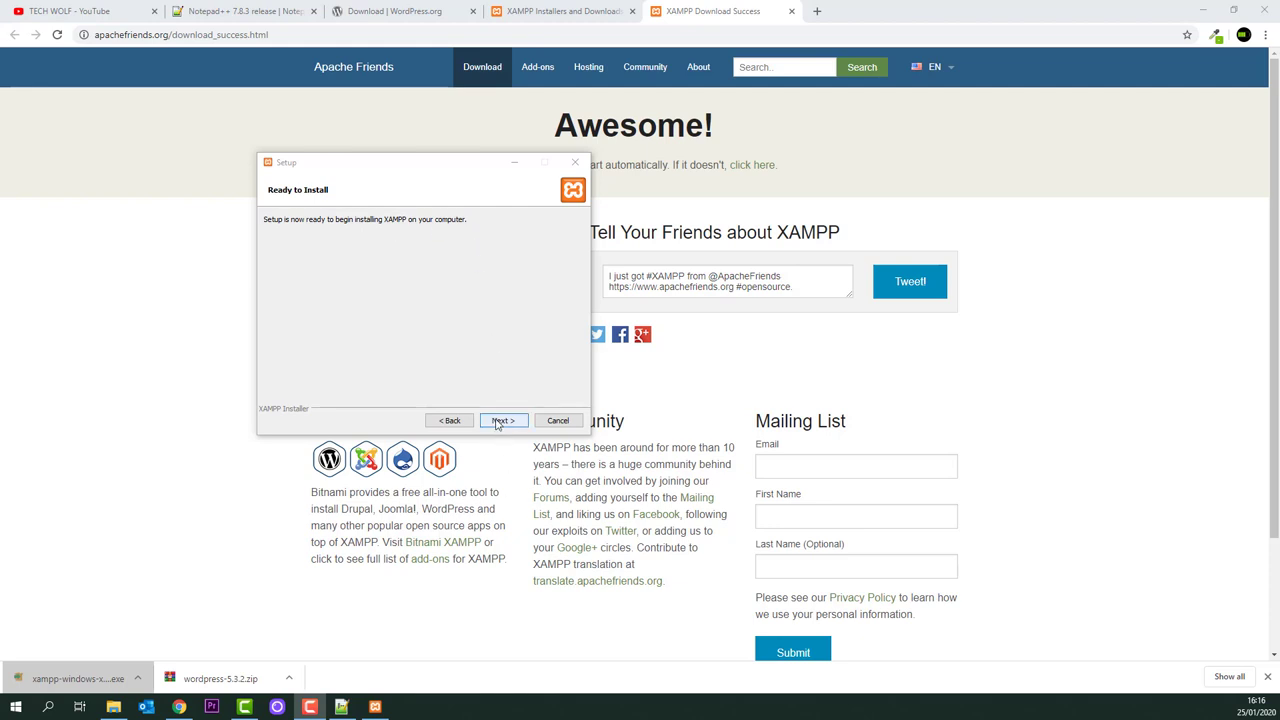
click(500, 421)
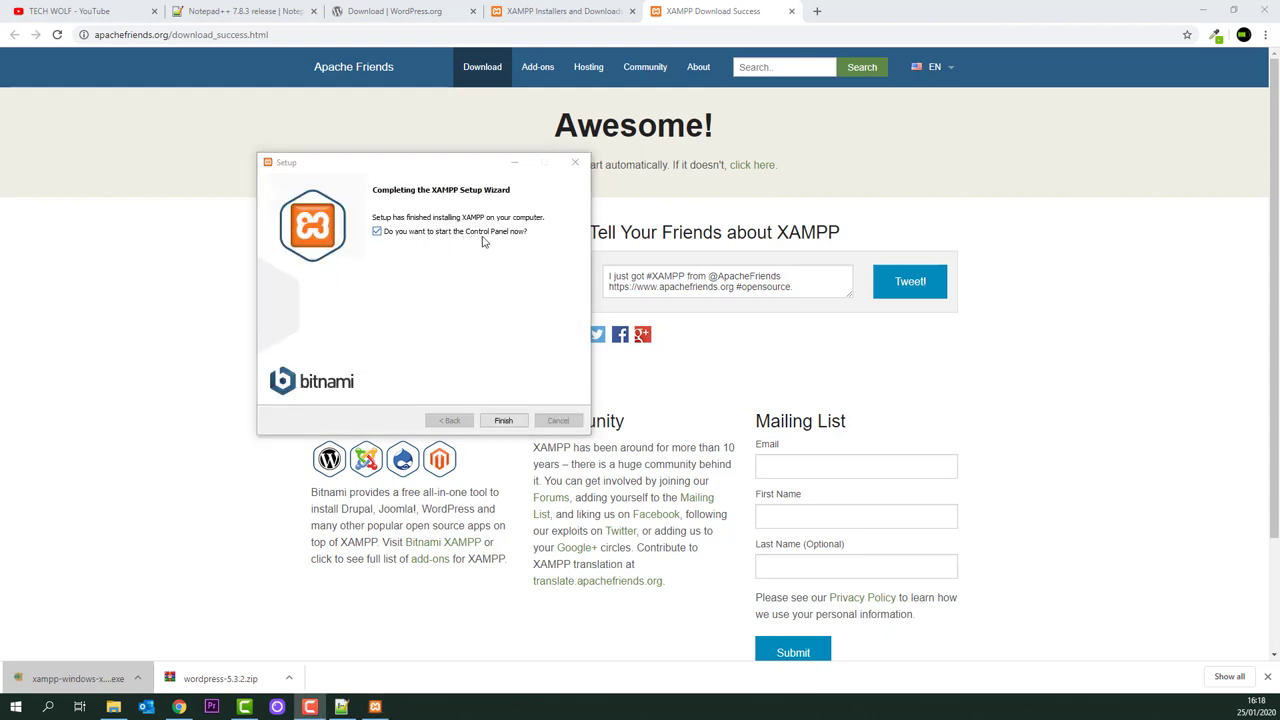
click(500, 420)
drag(668, 280, 568, 226)
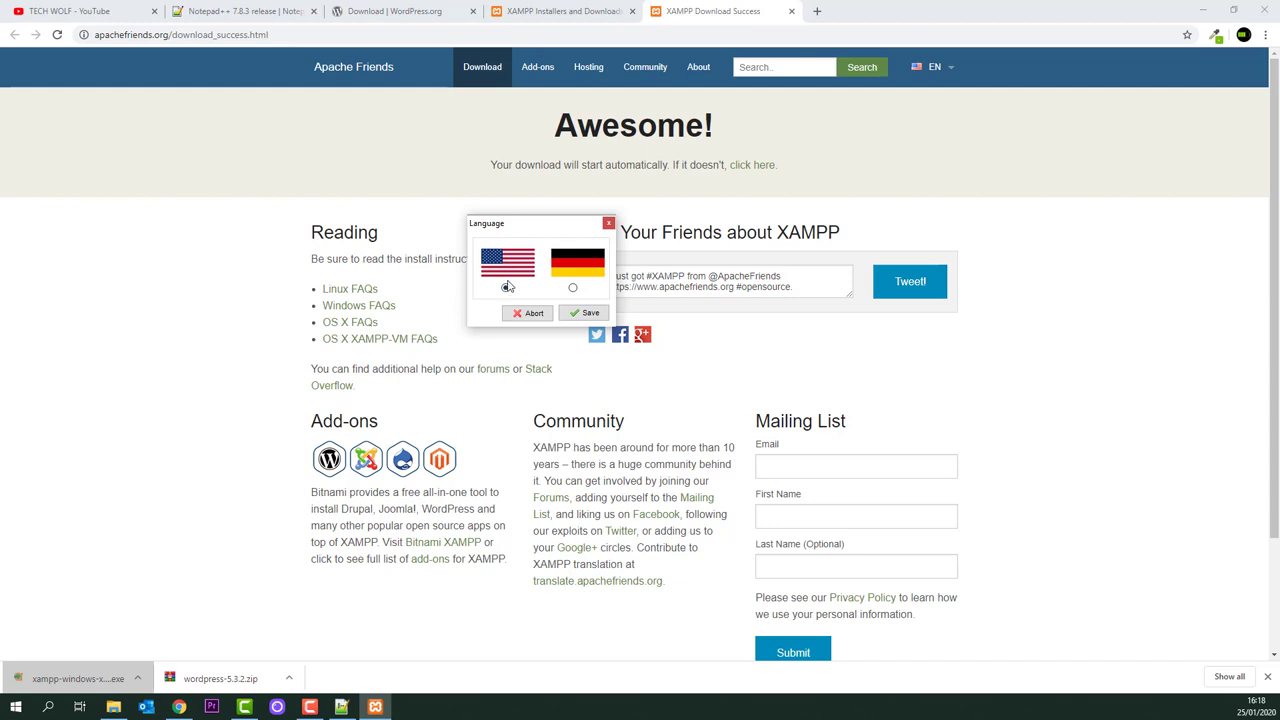
Save English as the panel language, then start Apache and MySQL.
click(588, 313)
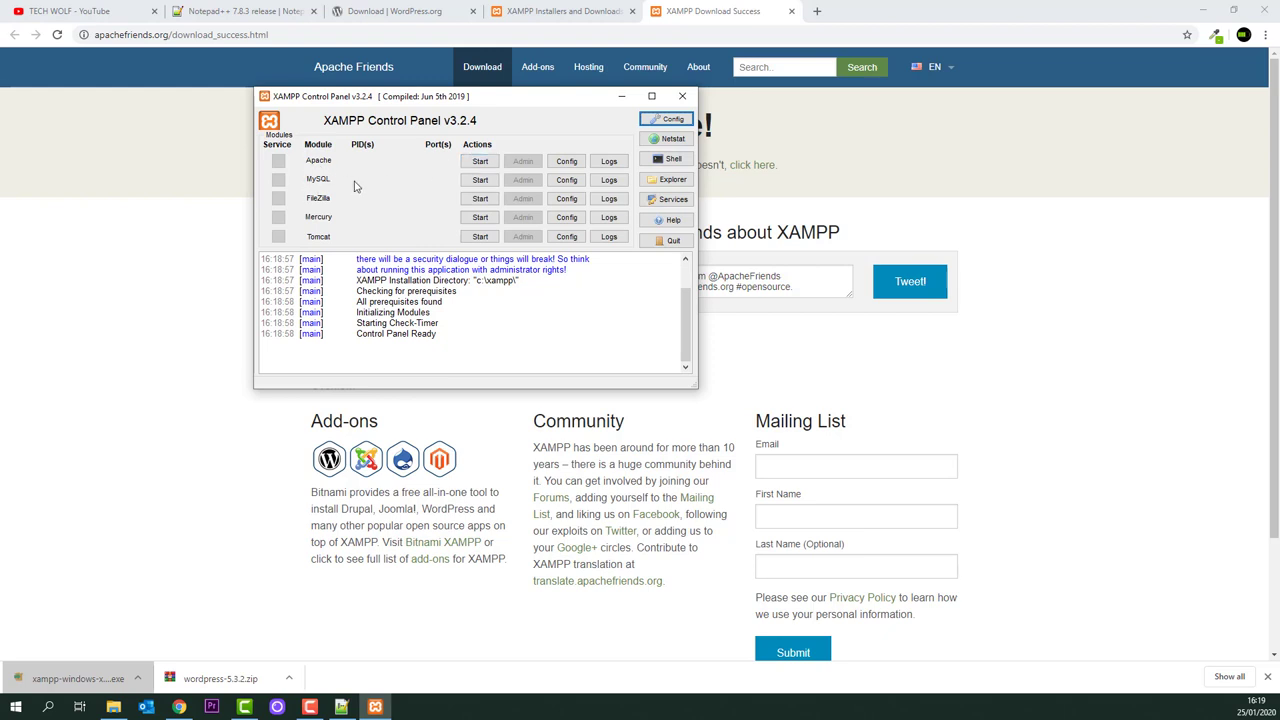
click(479, 163)
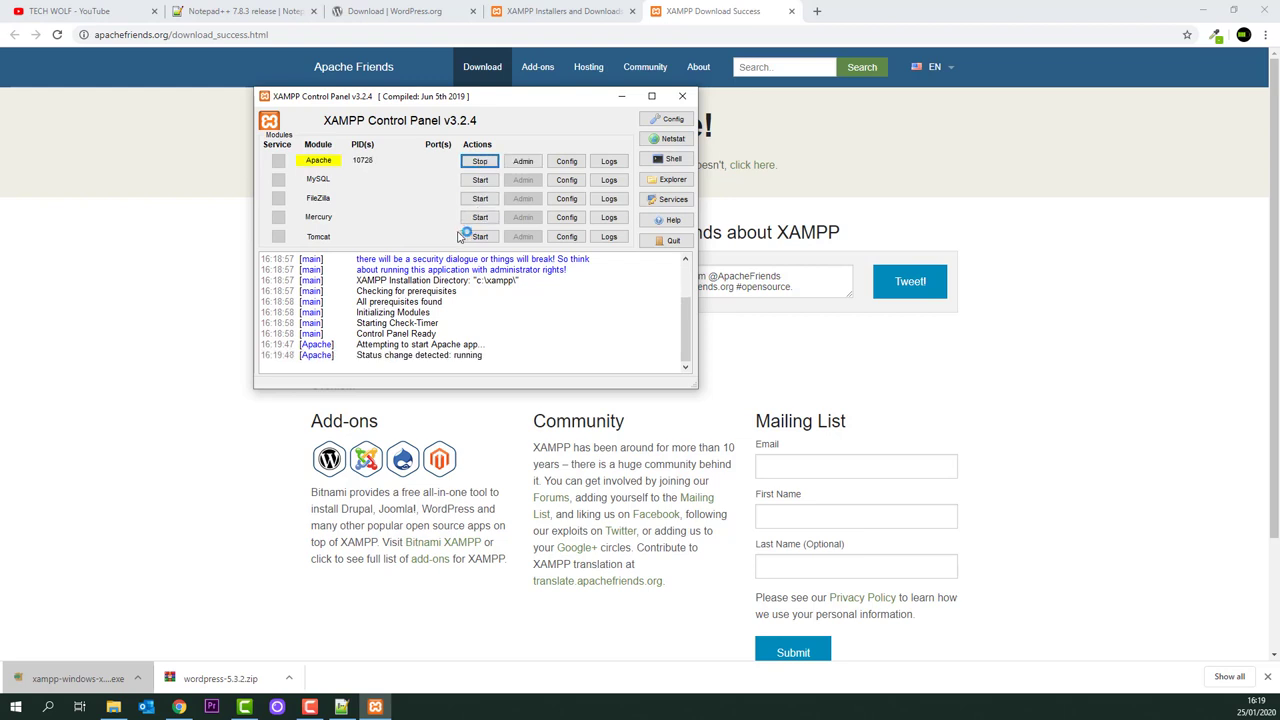
click(481, 180)
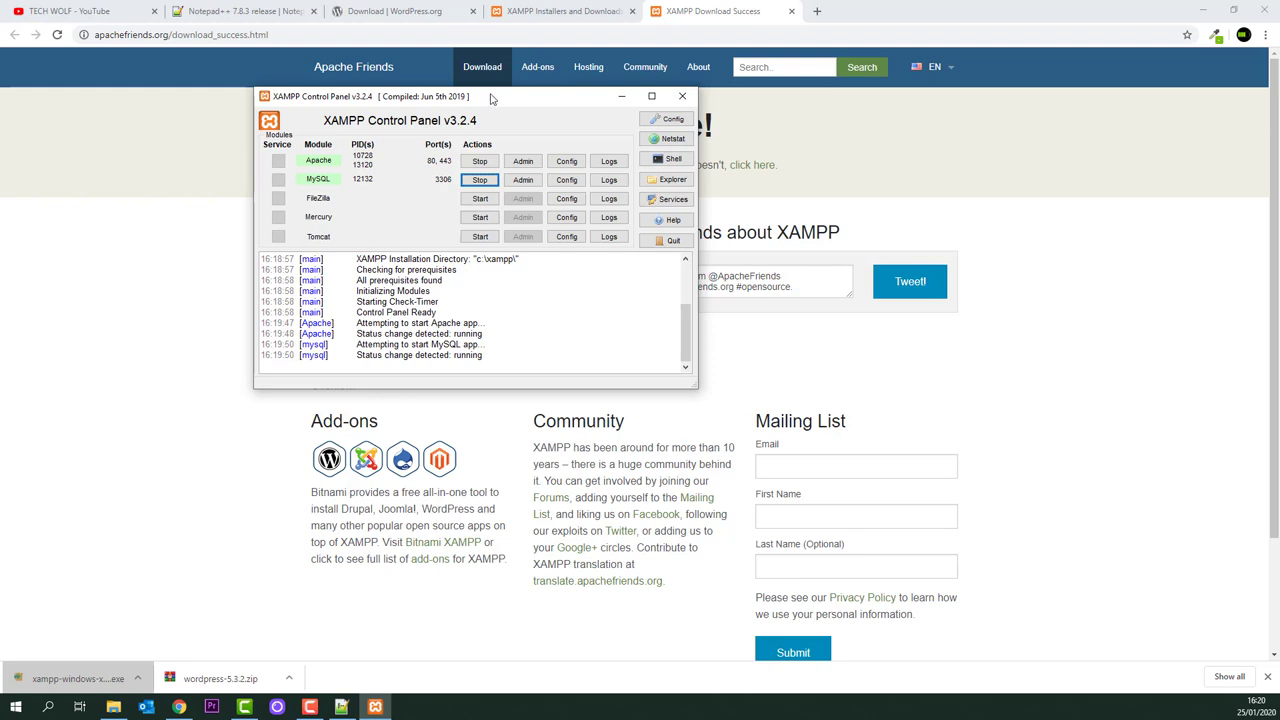
Load localhost in a new Chrome tab to reach the XAMPP dashboard welcome page.
click(817, 12)
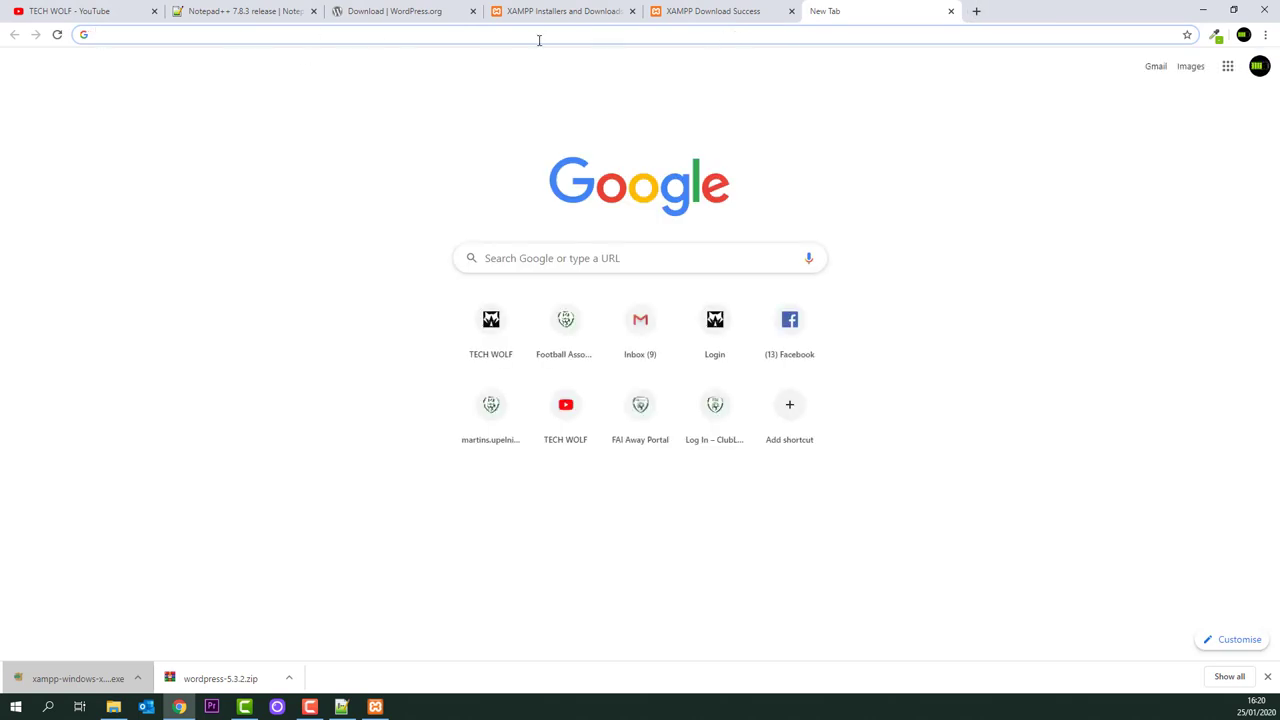
text(loc)
key(Return)
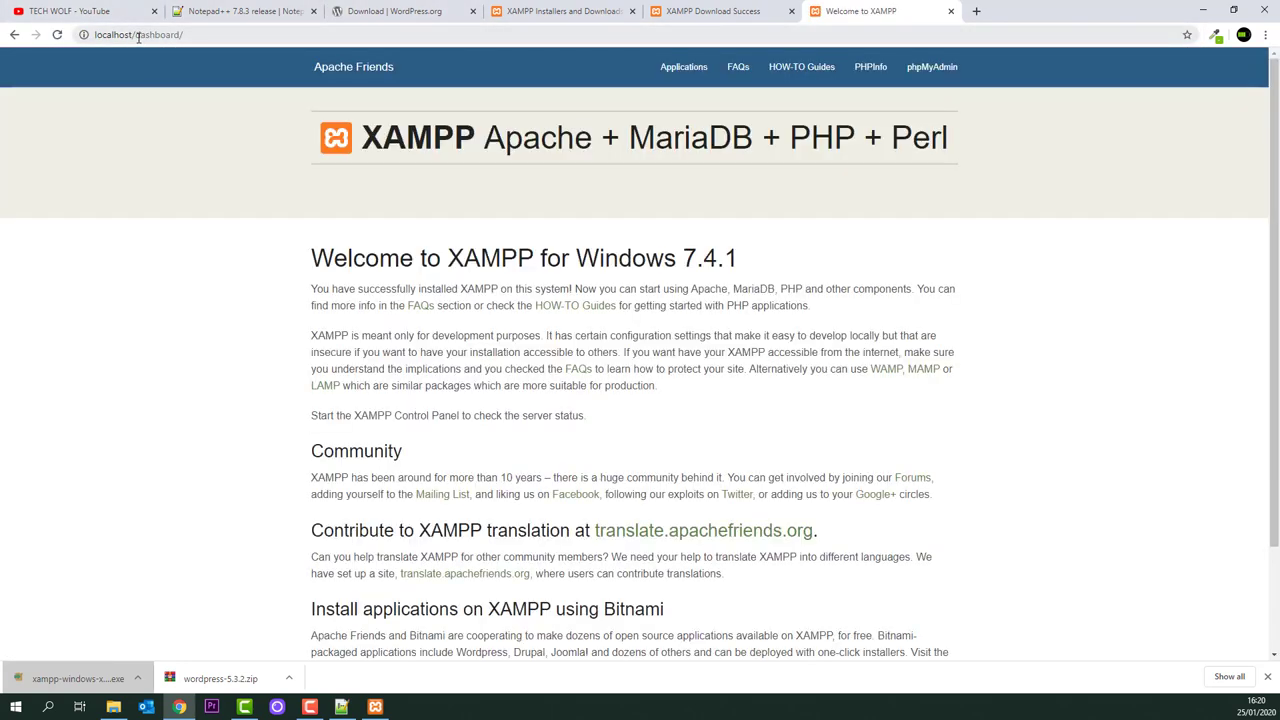
drag(138, 35, 184, 35)
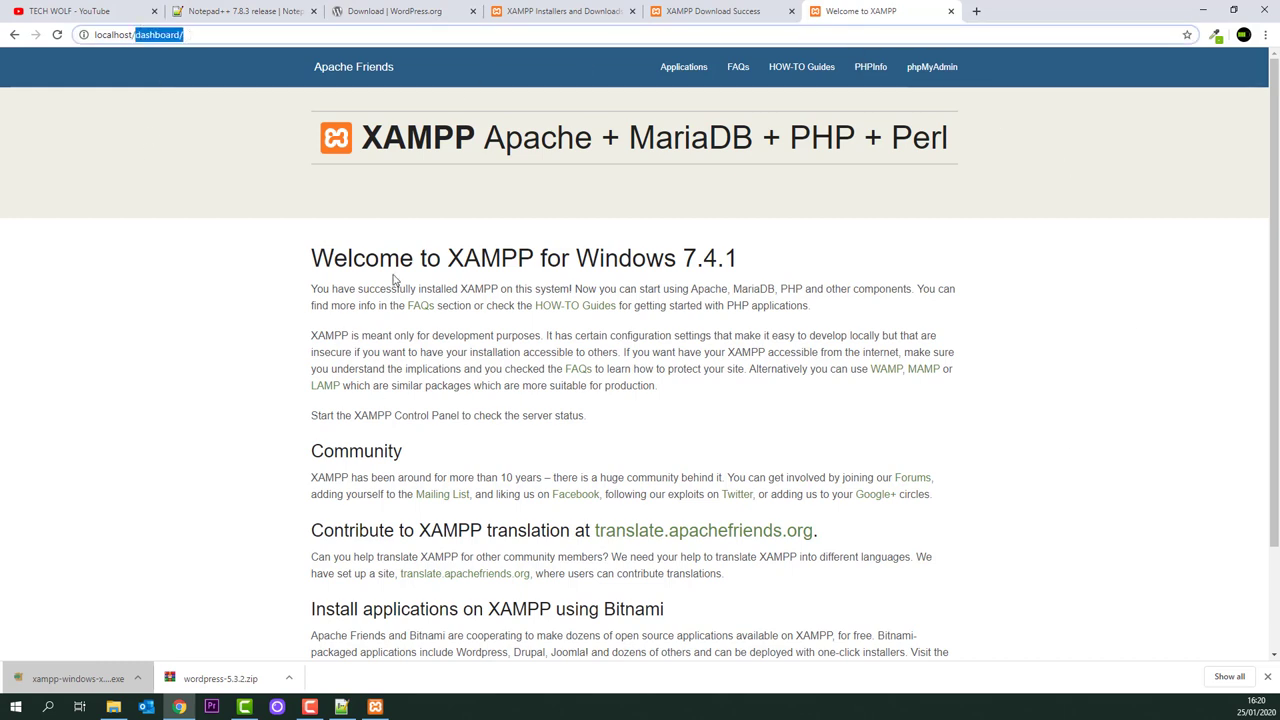
click(1267, 677)
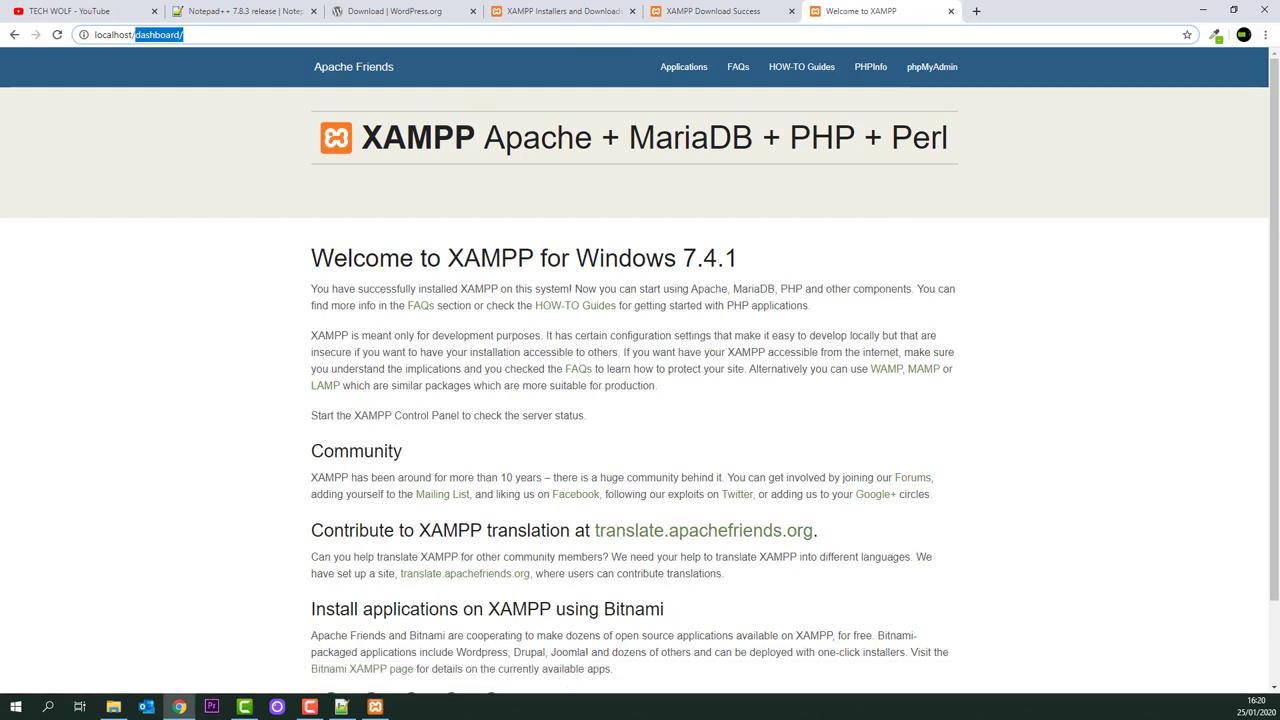
Pin XAMPP Control Panel to the taskbar.
right_click(376, 708)
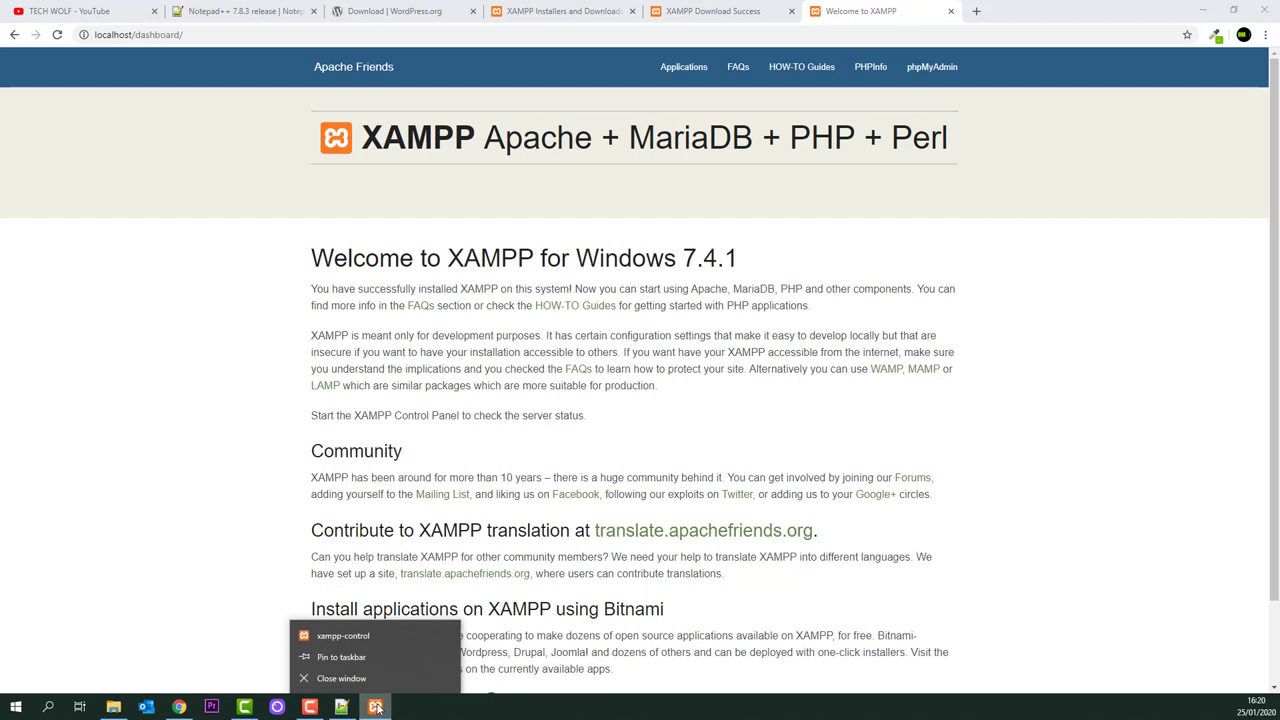
click(352, 658)
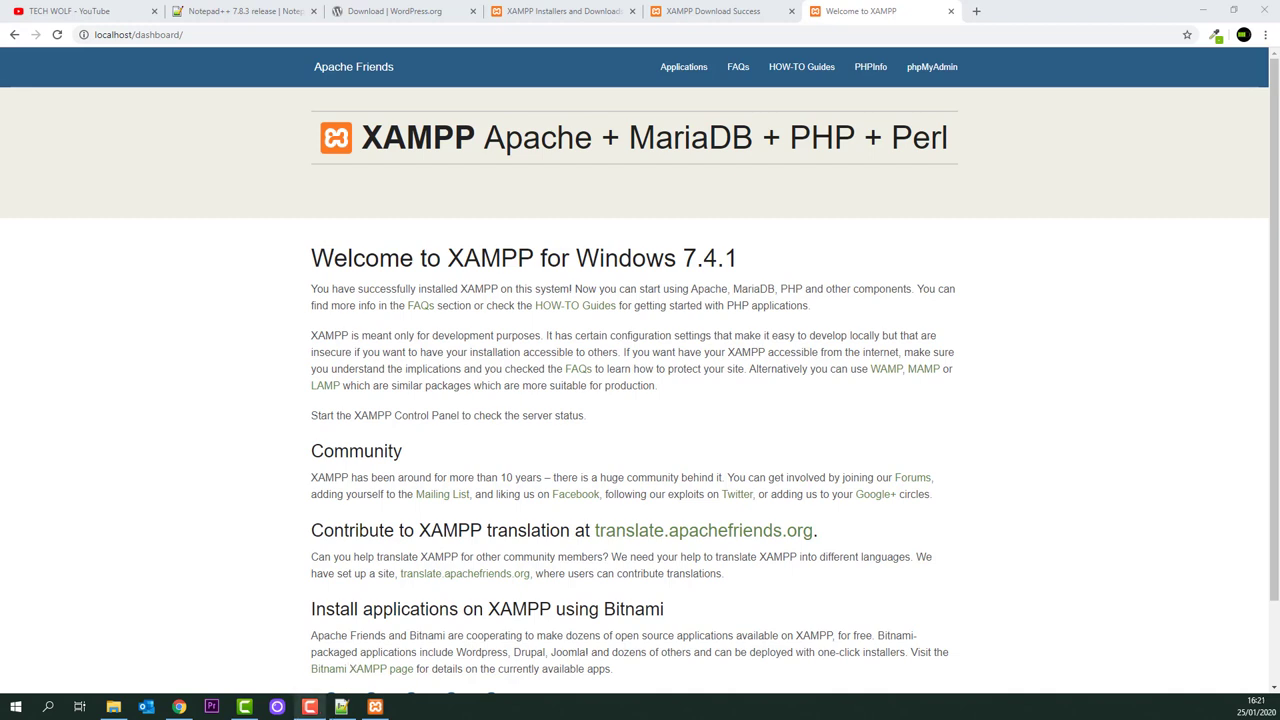
click(375, 707)
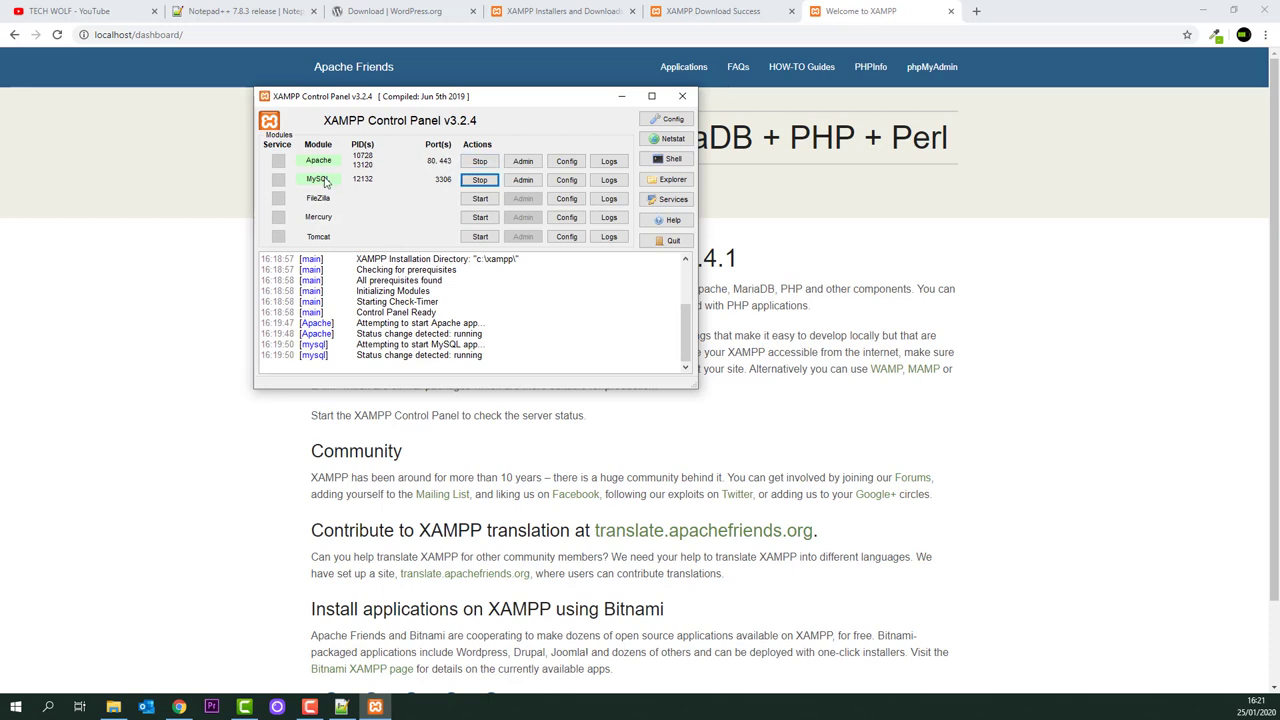
Stop MySQL and Apache, then reload bare localhost to see it fail.
click(471, 184)
click(478, 166)
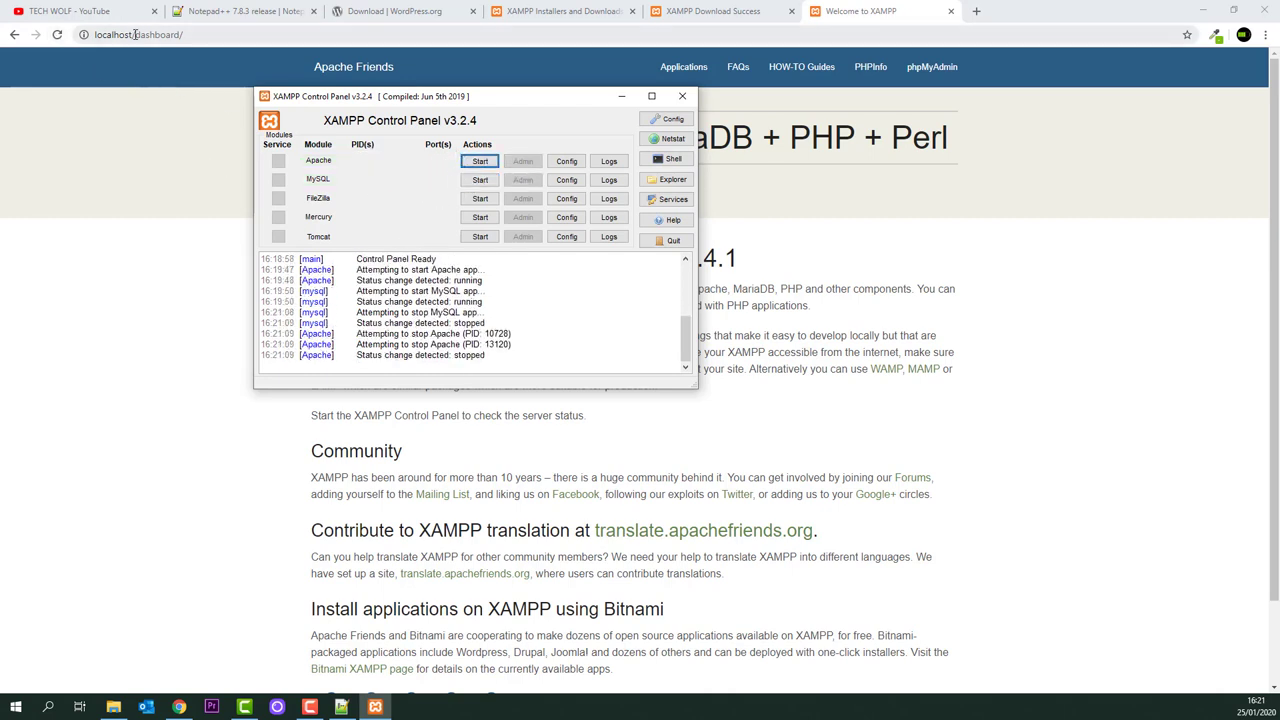
drag(133, 35, 227, 40)
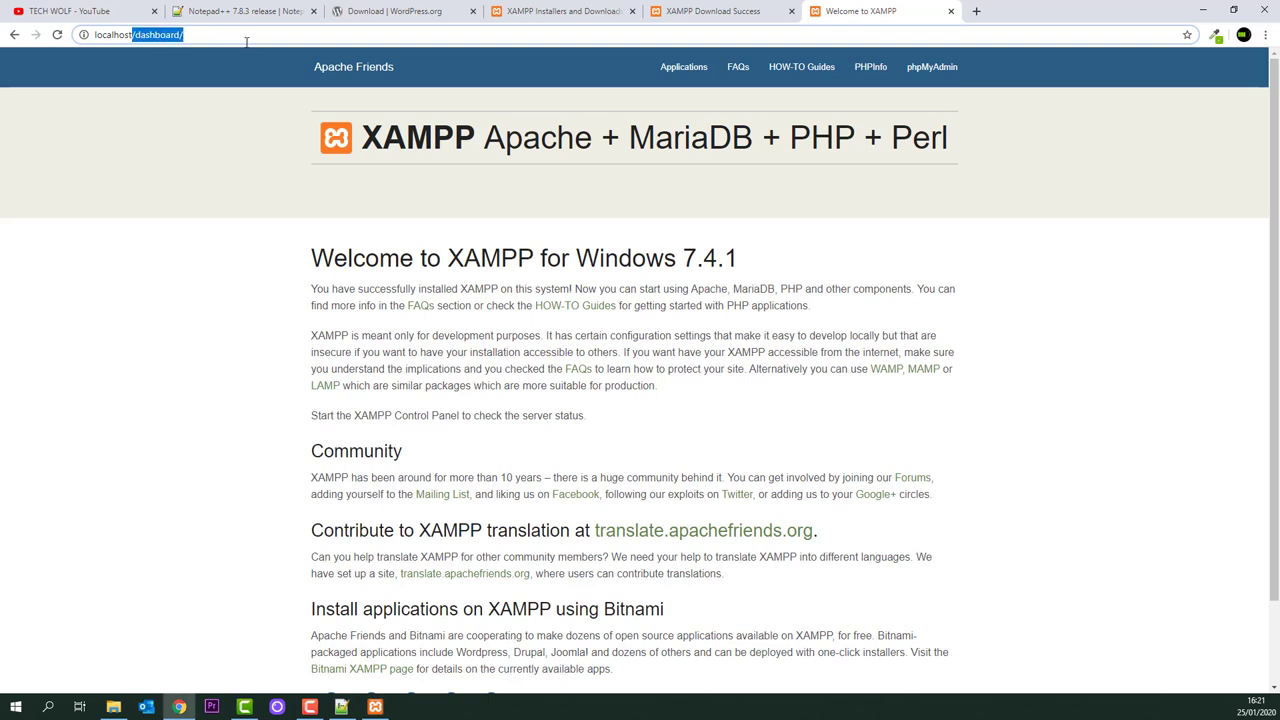
key(BackSpace)
key(Return)
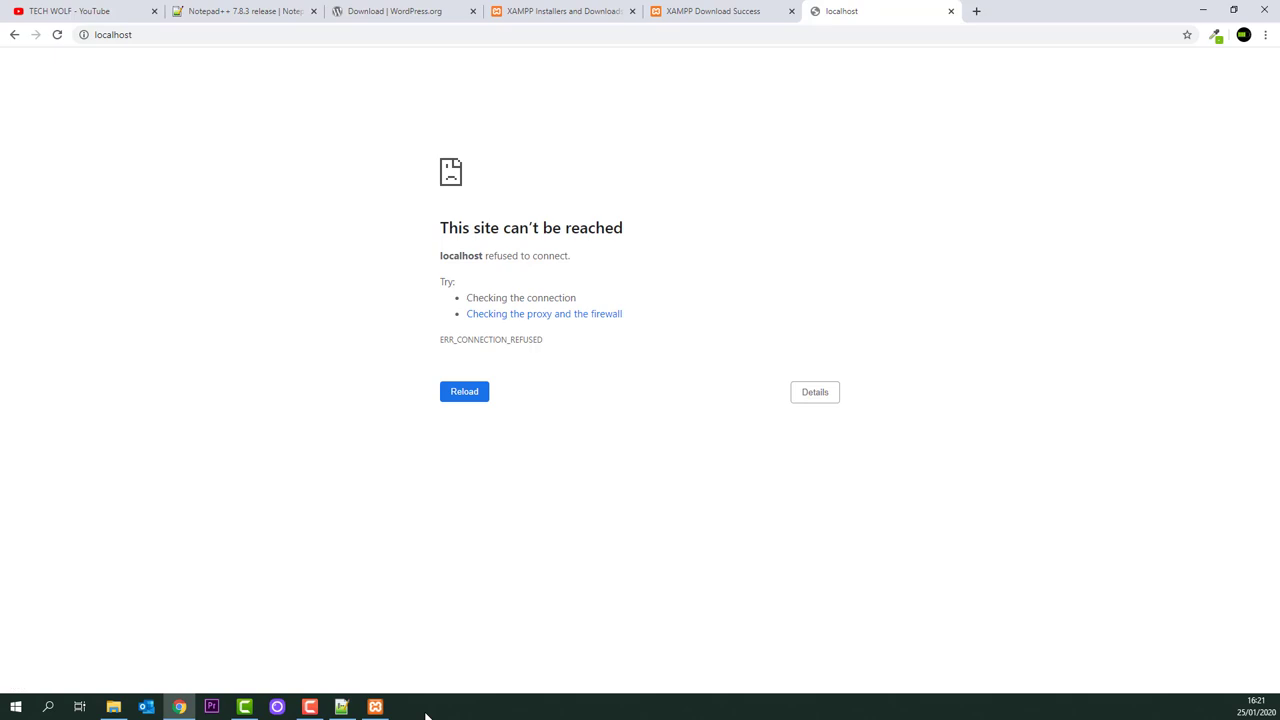
Start Apache and MySQL again and reload localhost to get the welcome page back.
click(376, 708)
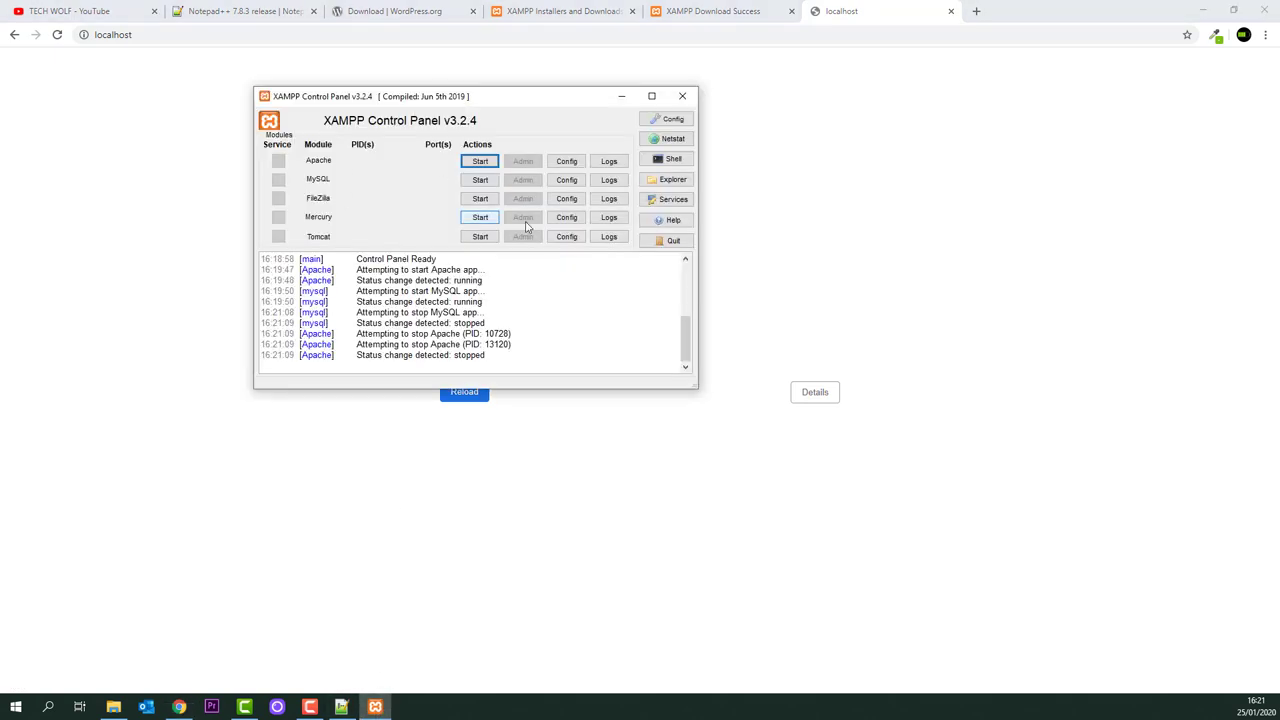
click(480, 162)
click(481, 180)
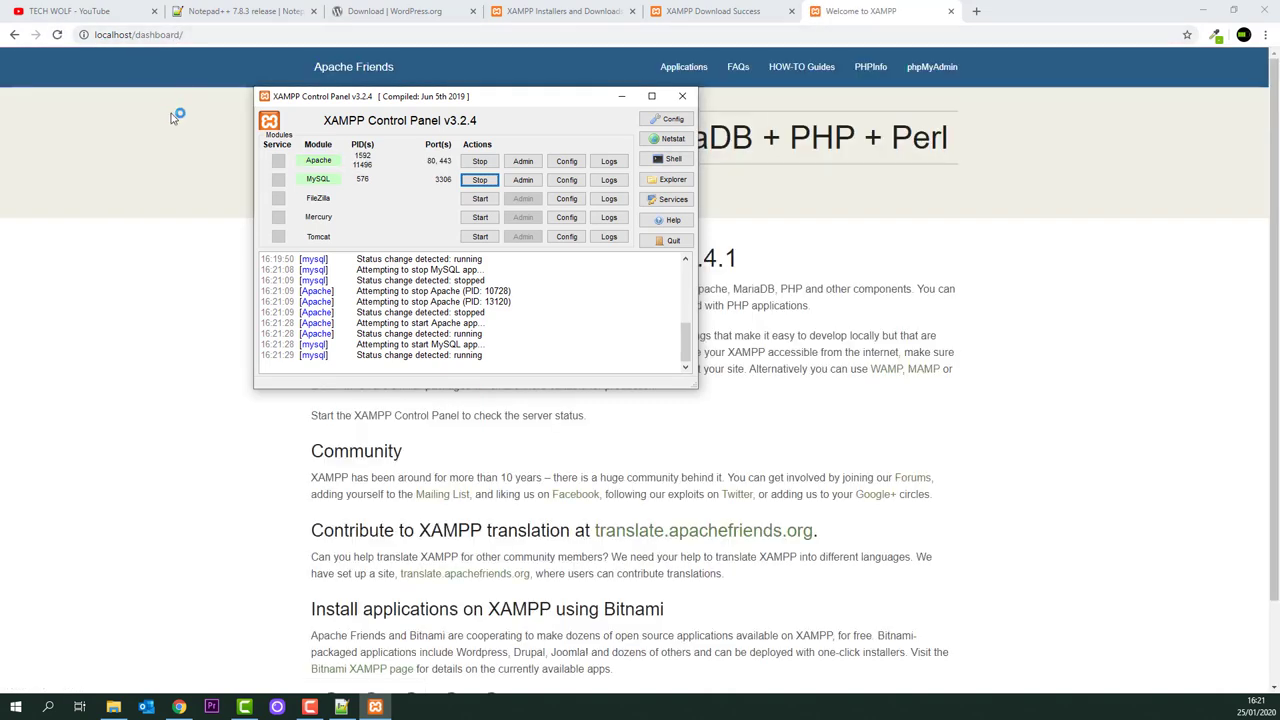
click(178, 114)
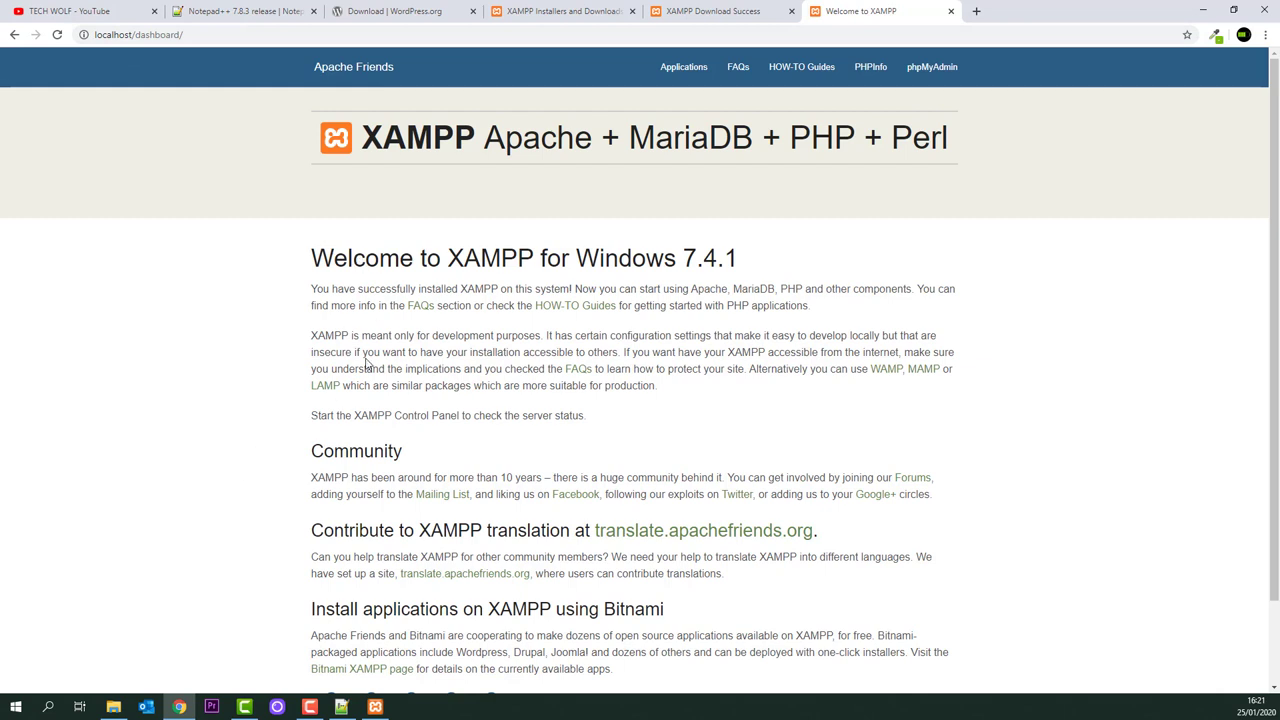
drag(133, 38, 228, 40)
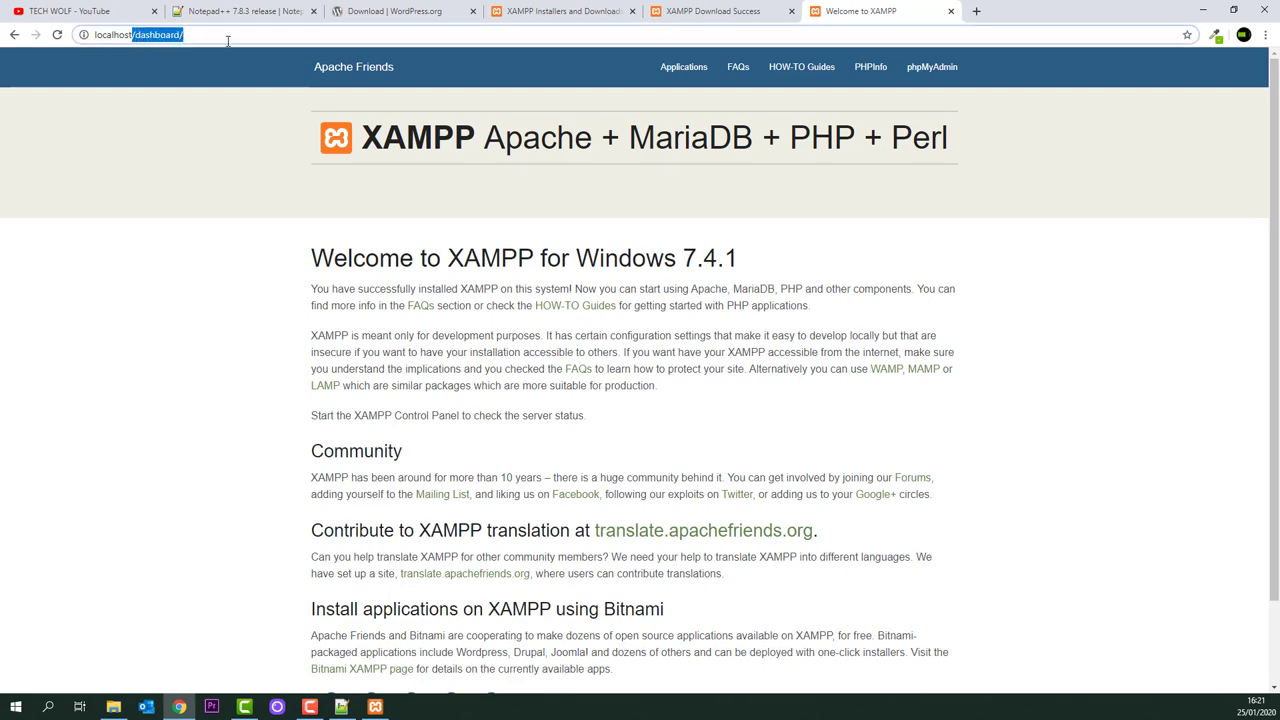
key(BackSpace)
key(Return)
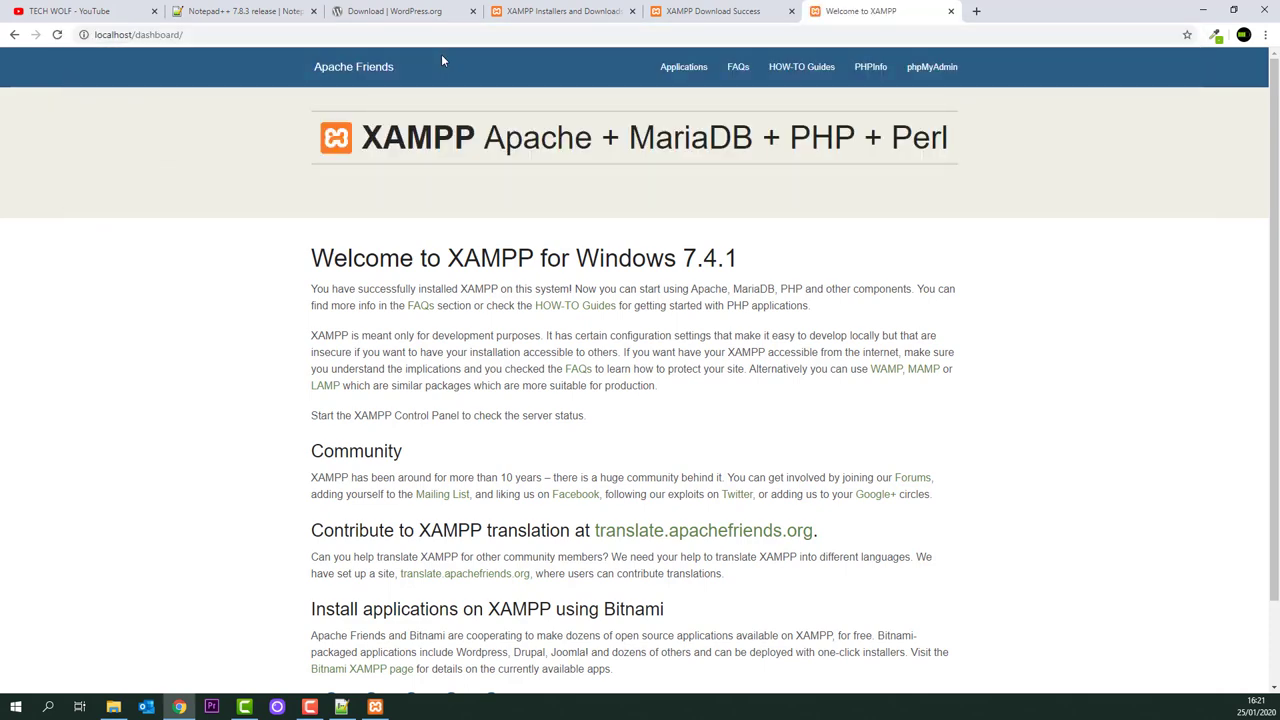
In File Explorer, open Local Disk (C:) and then the xampp folder.
click(113, 707)
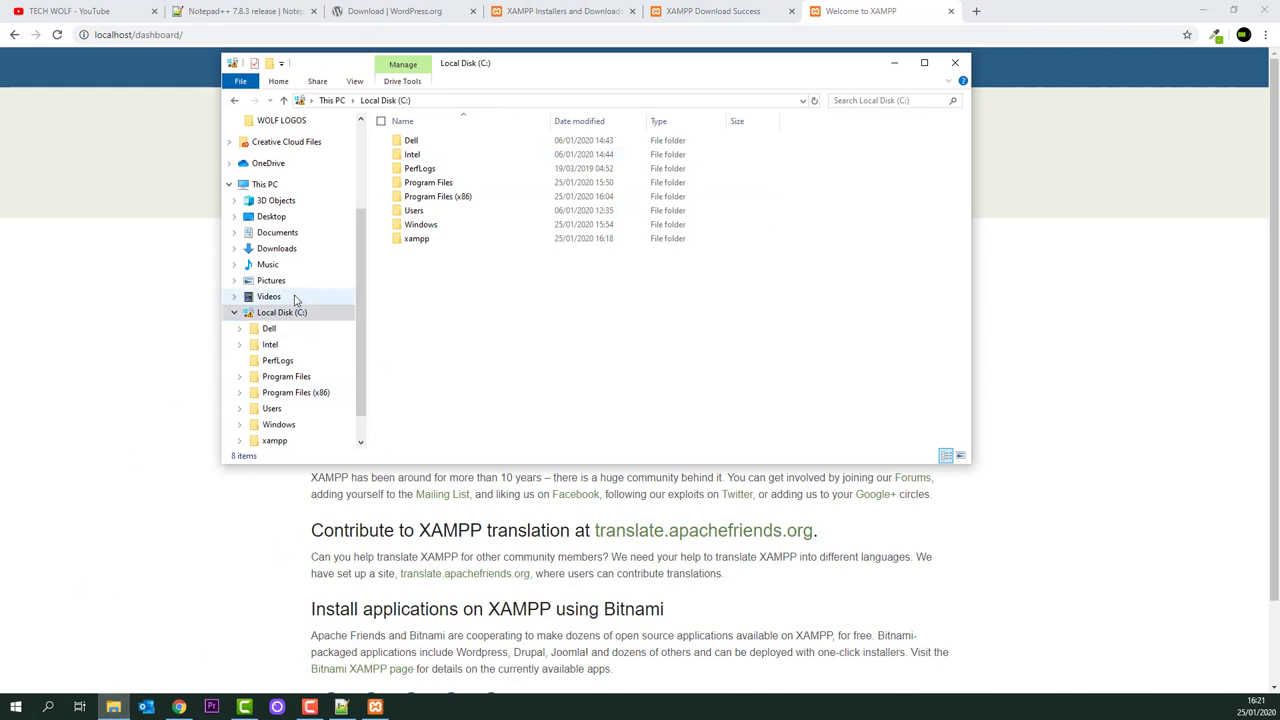
click(264, 186)
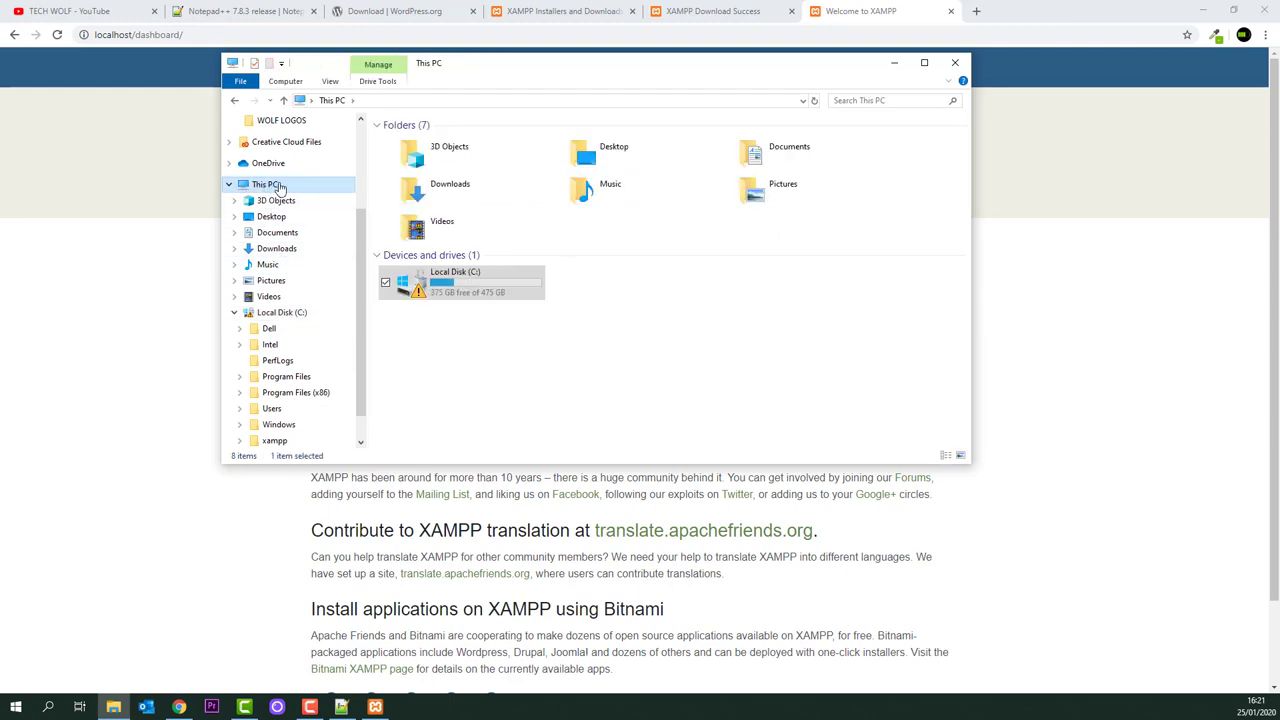
click(264, 187)
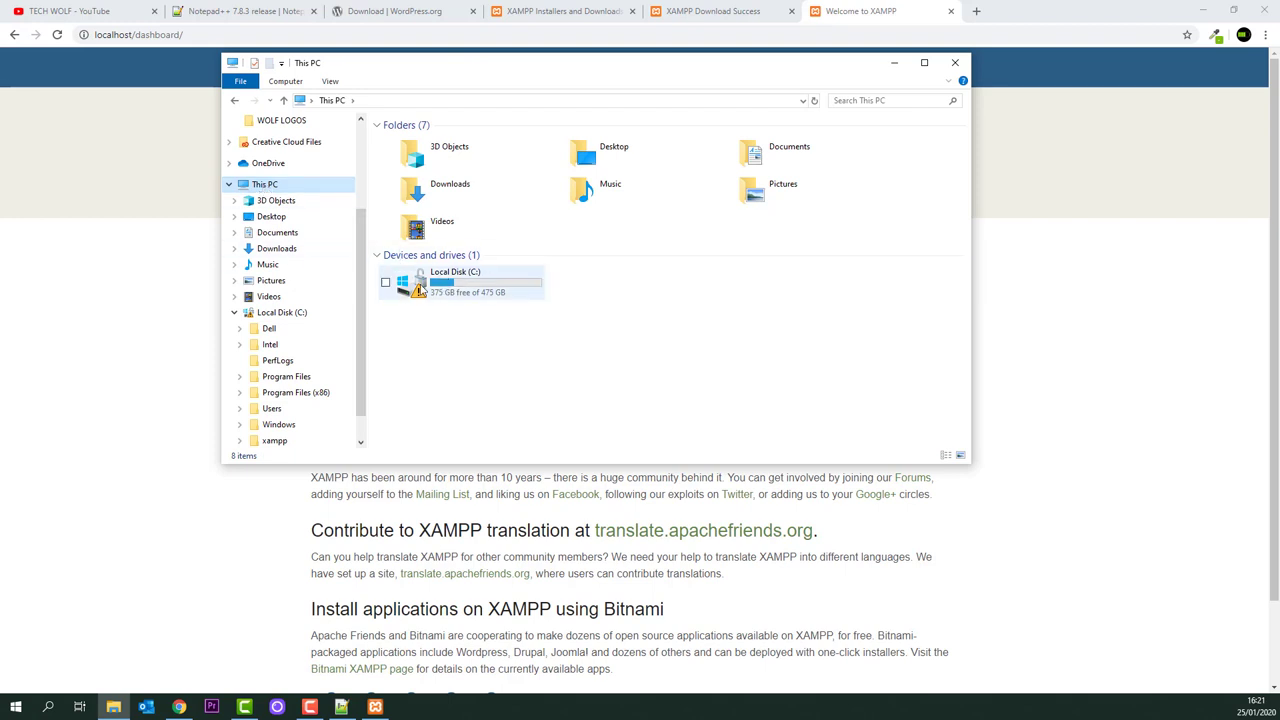
double_click(447, 284)
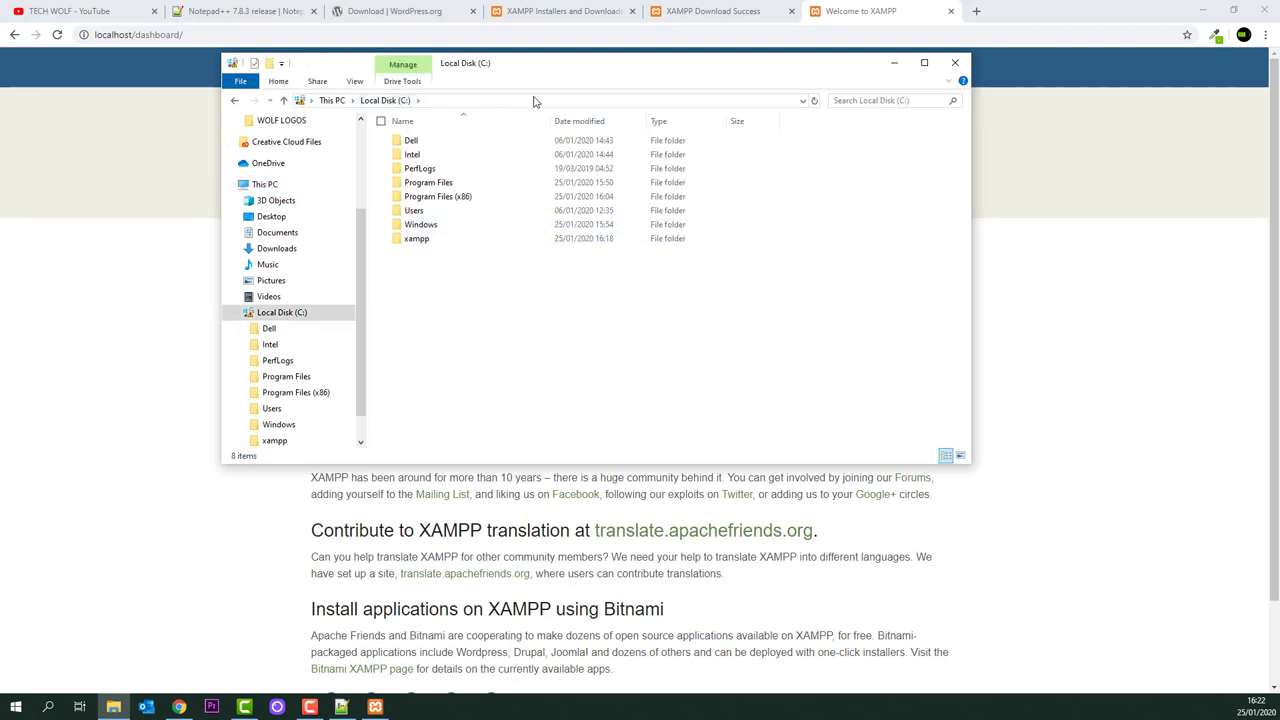
click(484, 101)
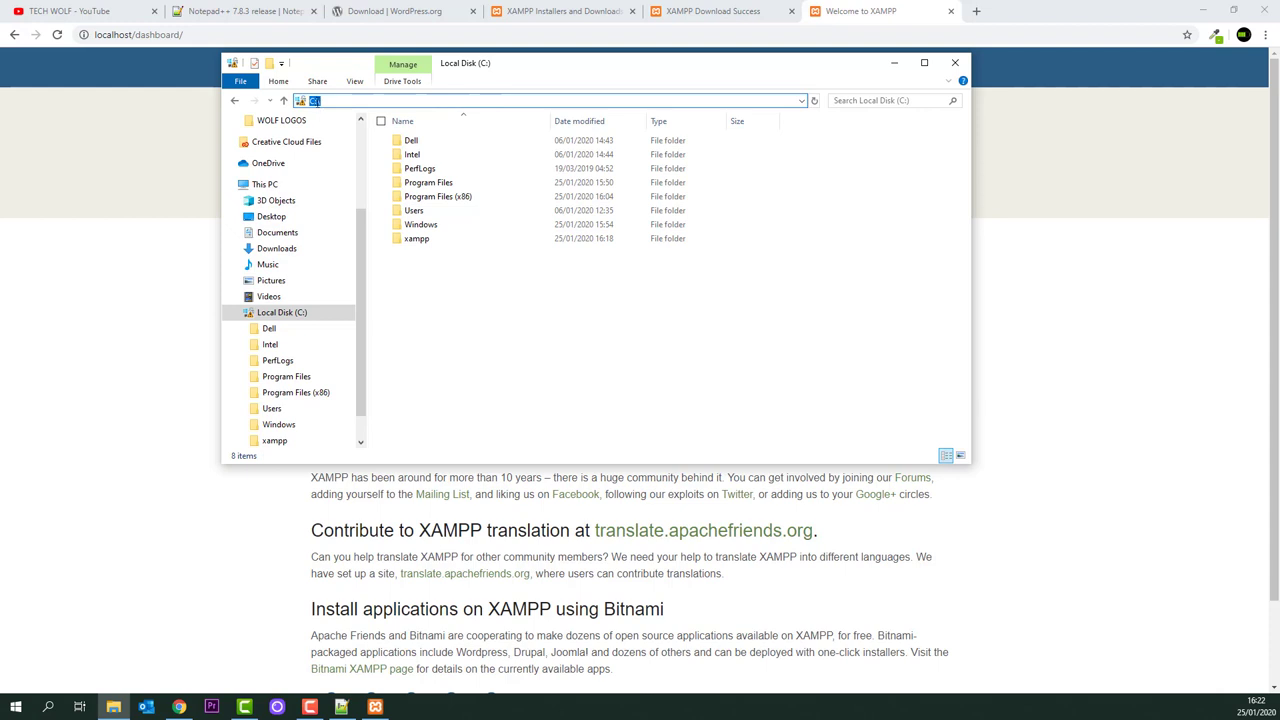
click(315, 101)
click(397, 241)
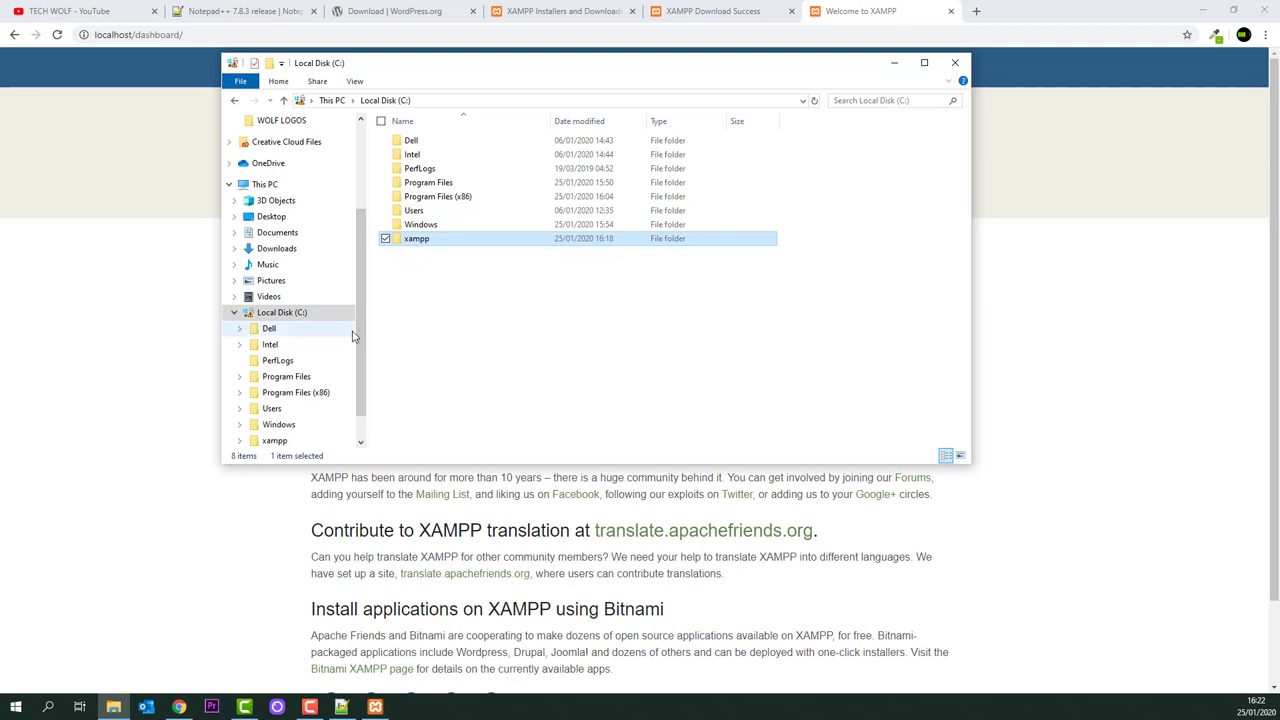
double_click(472, 247)
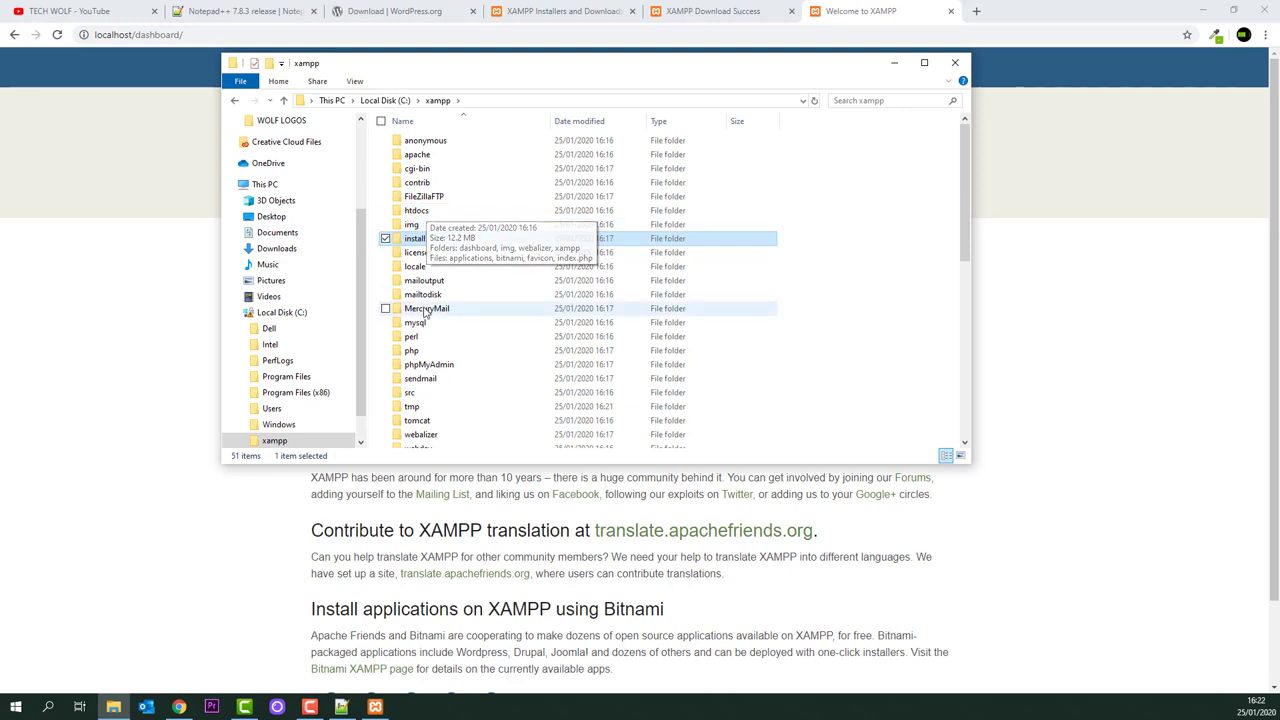
Look through the xampp folder's contents and open htdocs.
scroll(428, 258, down, 3)
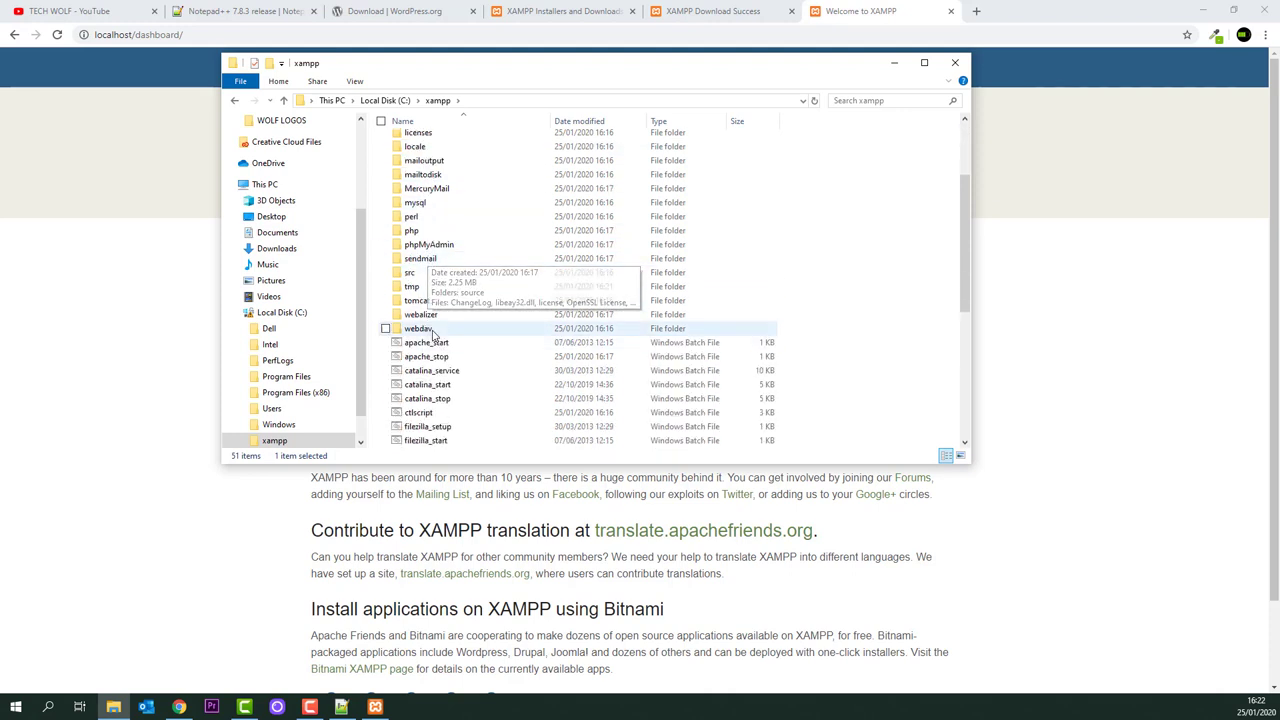
scroll(430, 285, up, 3)
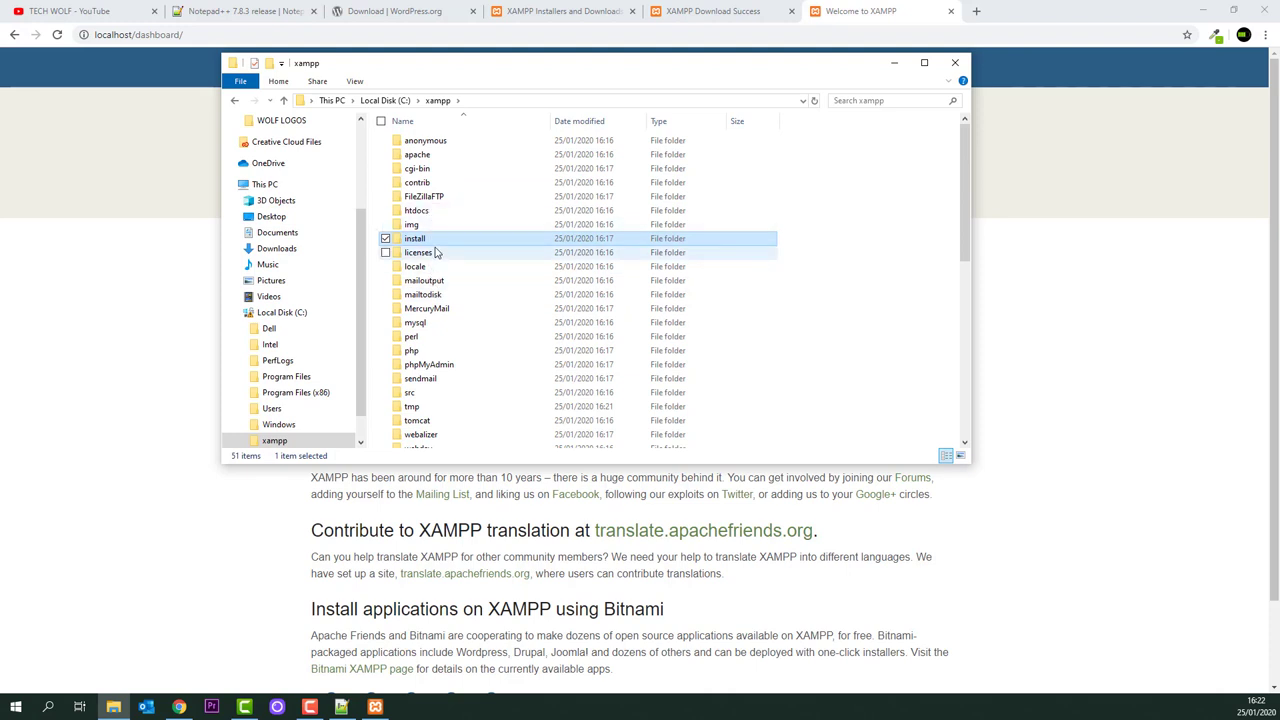
scroll(438, 256, down, 1)
click(492, 316)
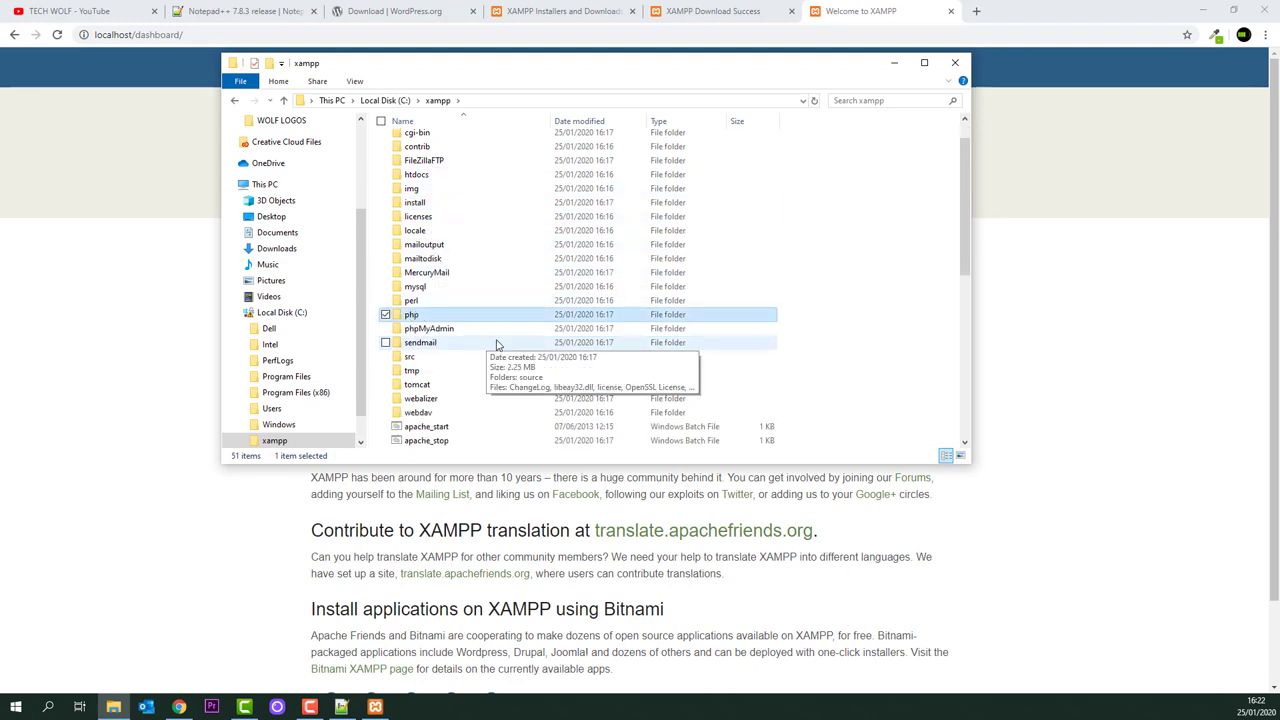
click(462, 290)
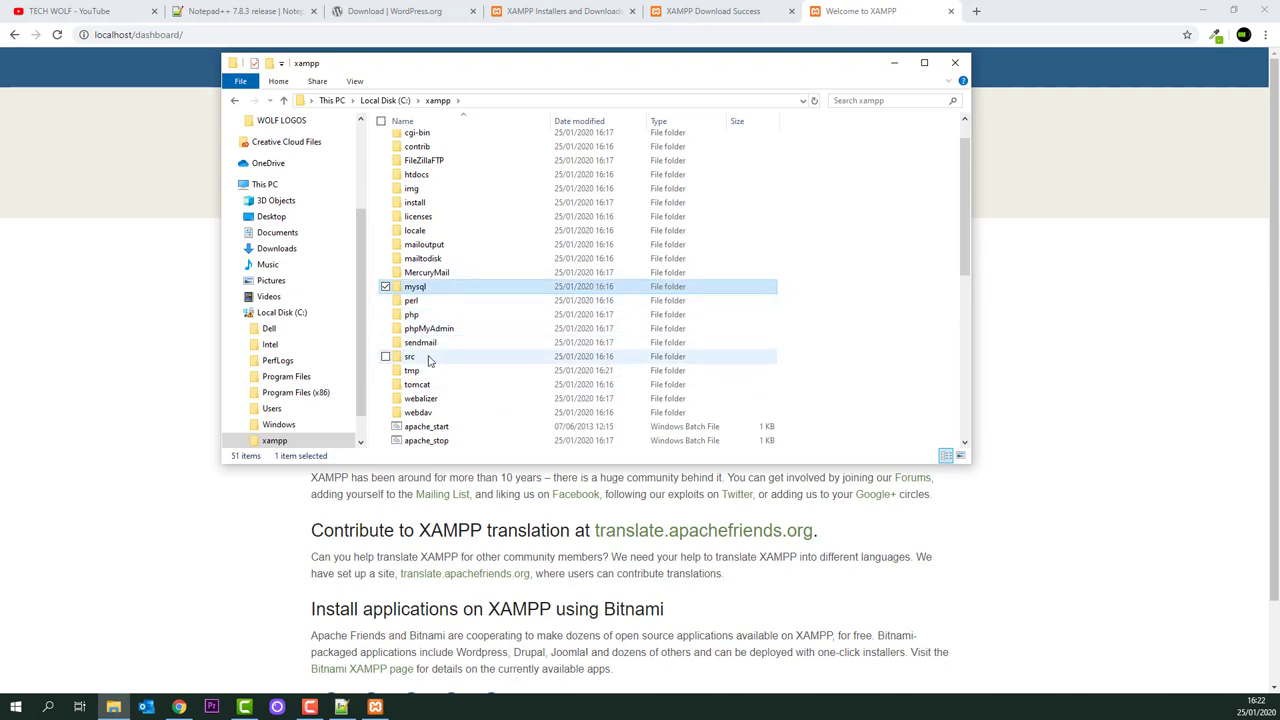
scroll(437, 205, up, 1)
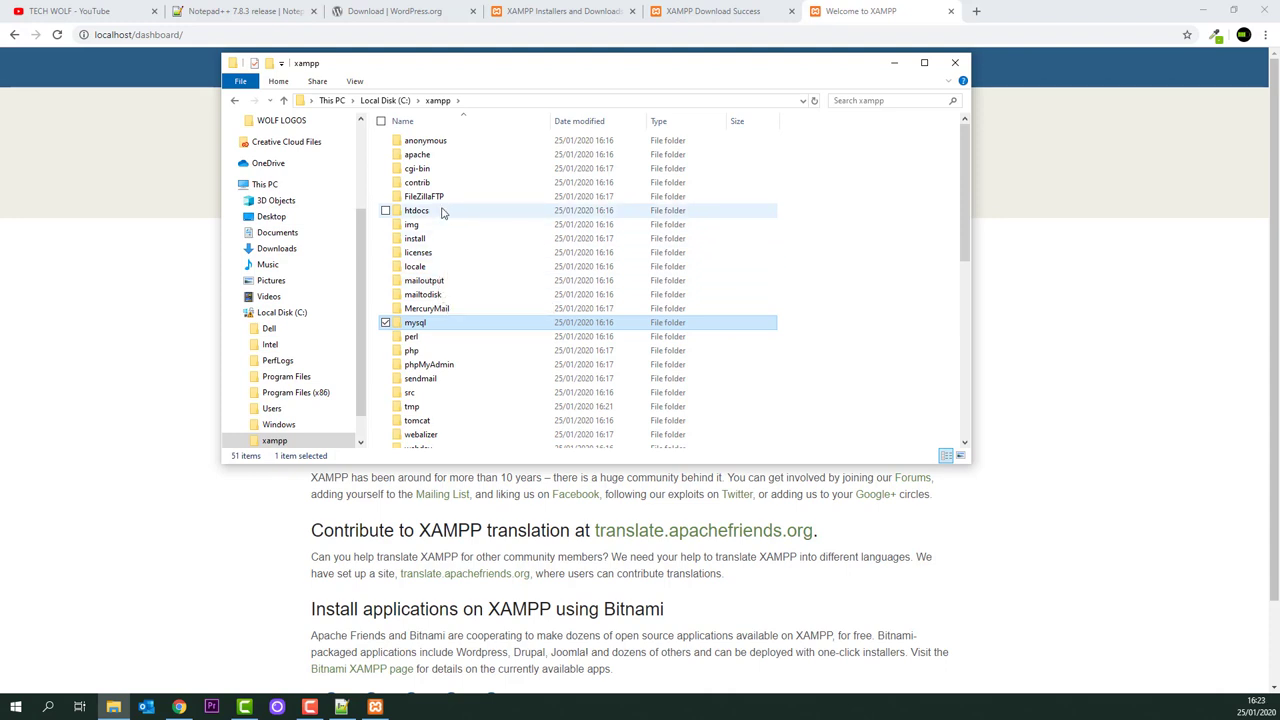
click(443, 211)
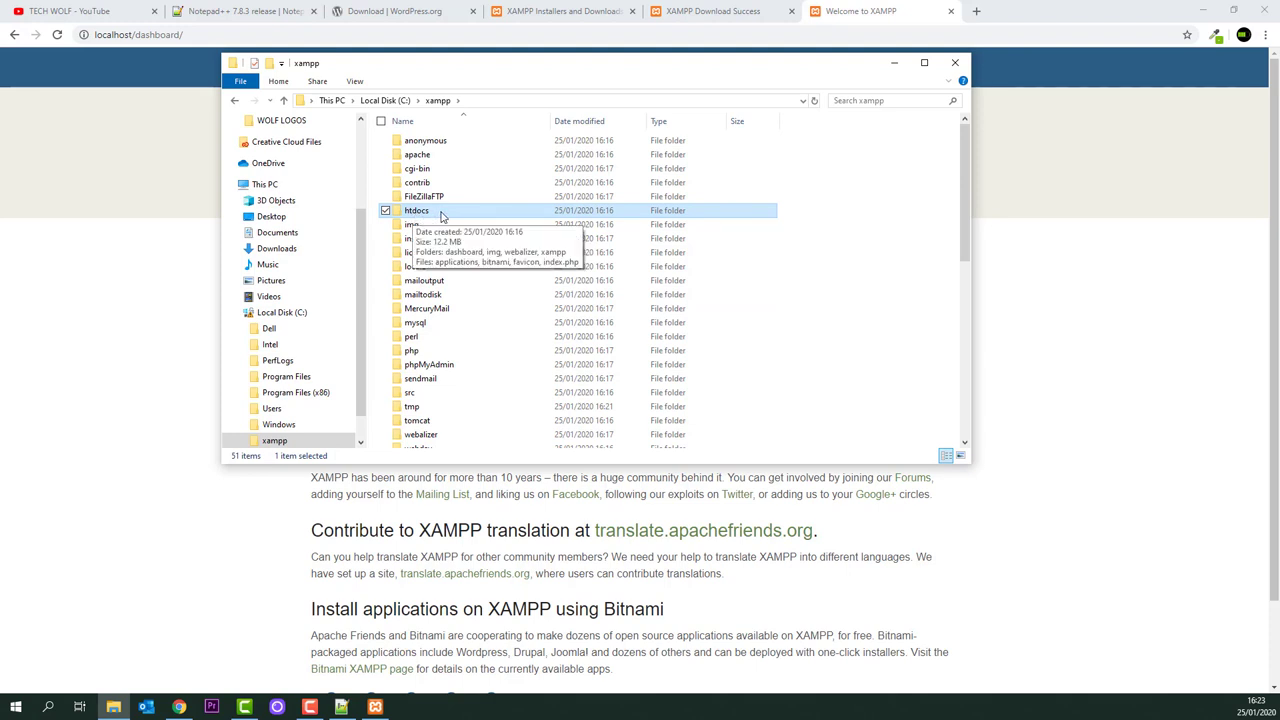
double_click(441, 213)
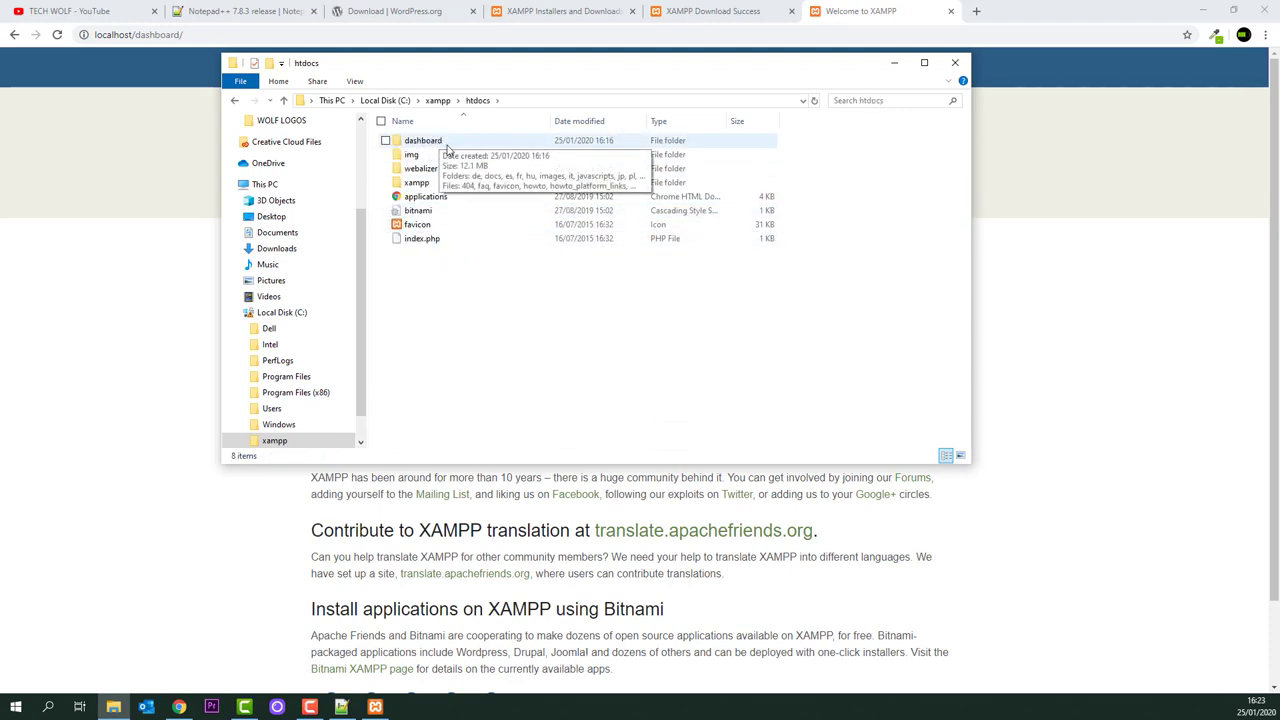
Check the dashboard/ part of the XAMPP welcome page address in Chrome.
click(142, 64)
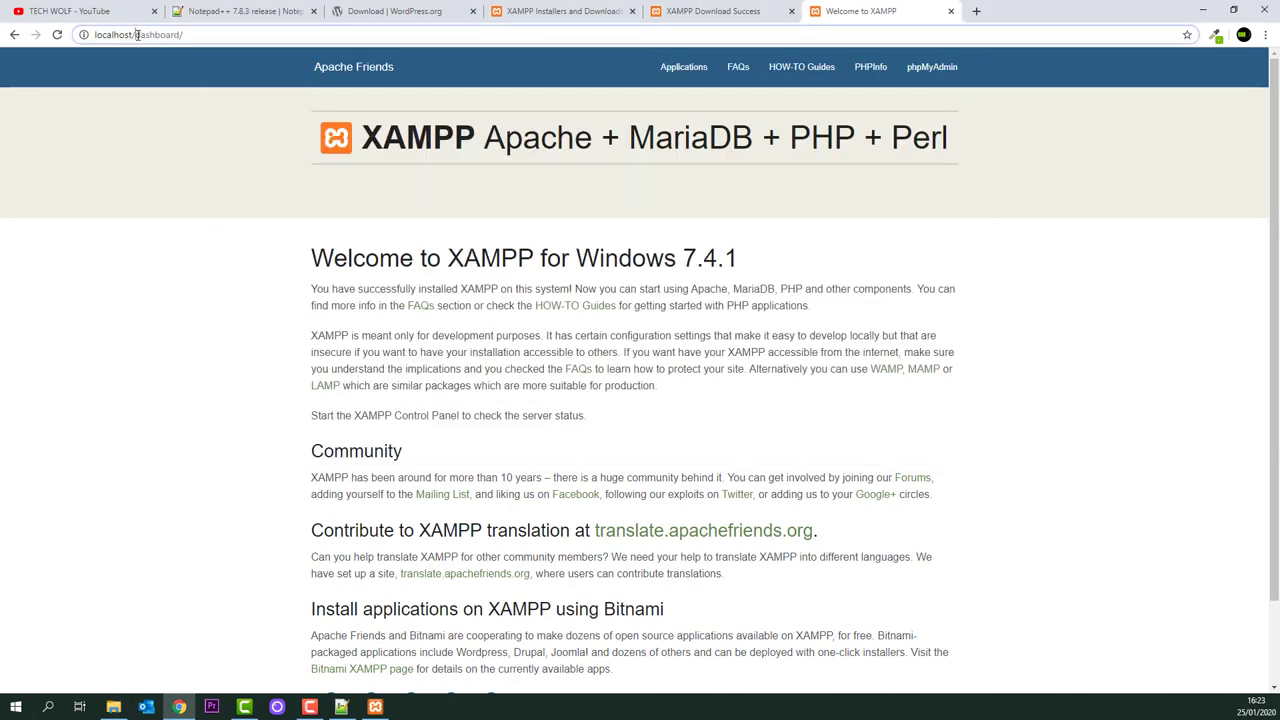
drag(137, 34, 251, 40)
click(251, 40)
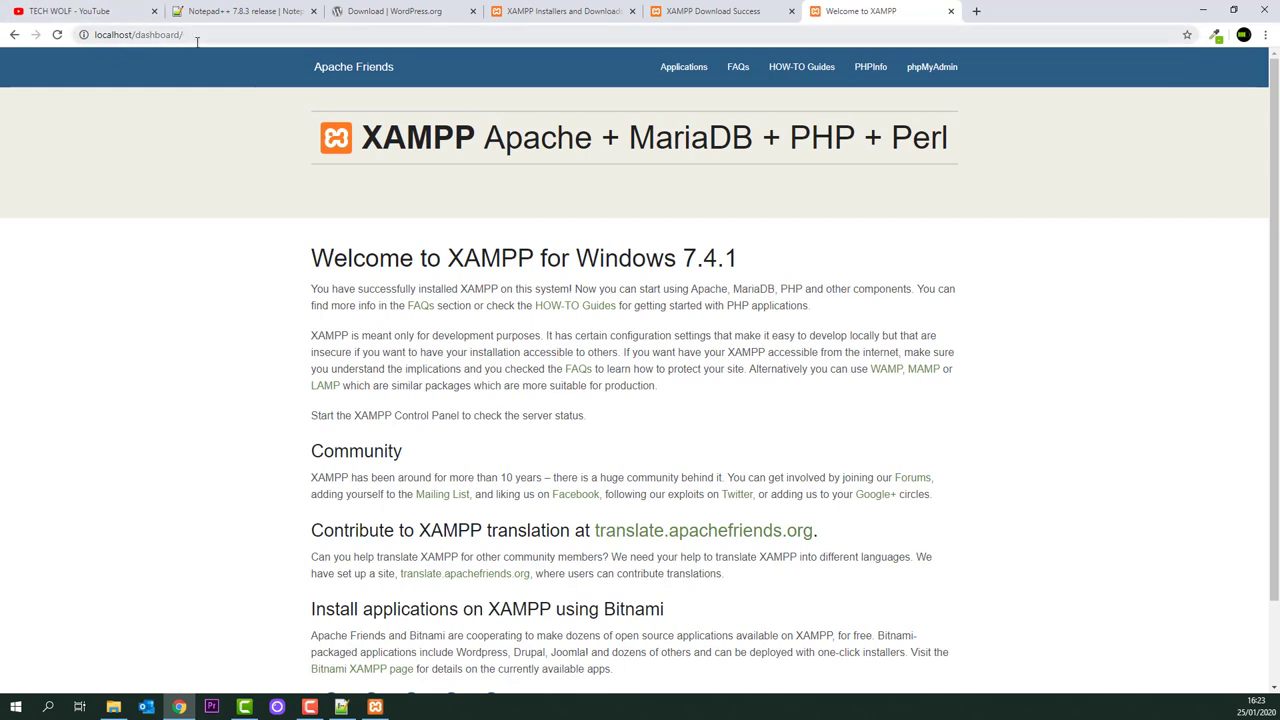
Open htdocs\index.php with Edit with Notepad++.
click(113, 707)
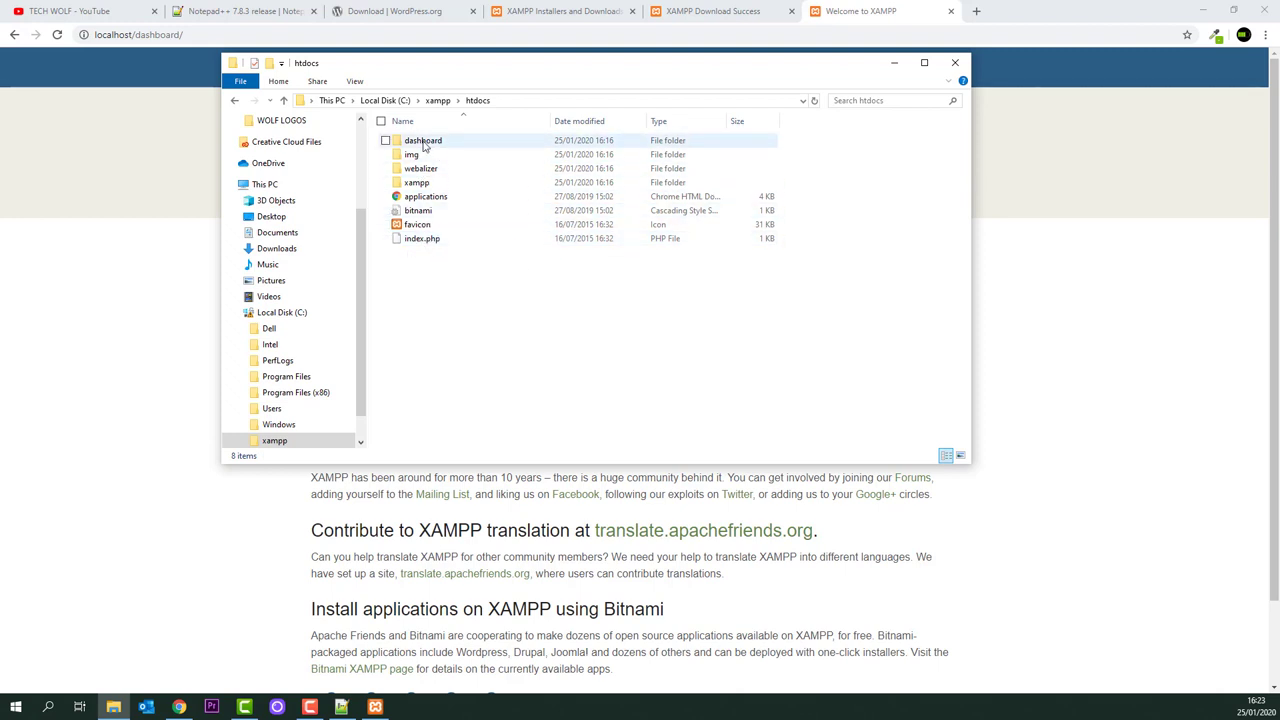
click(431, 242)
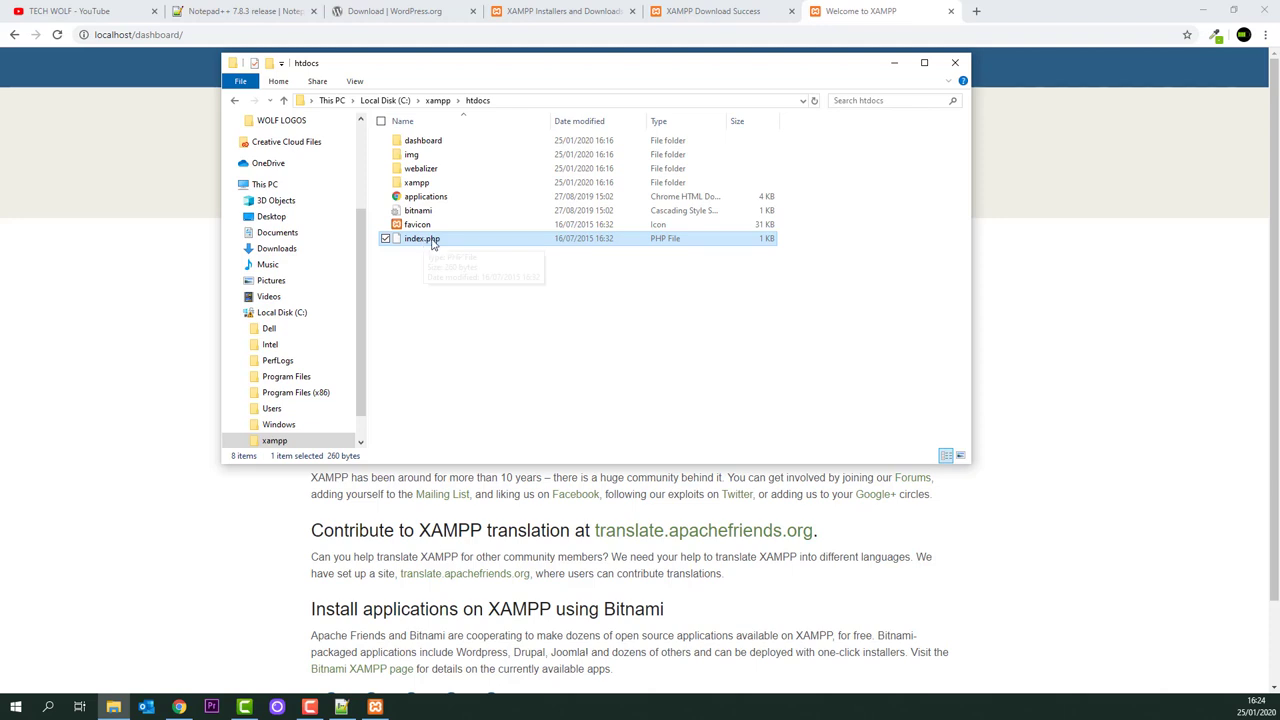
right_click(437, 241)
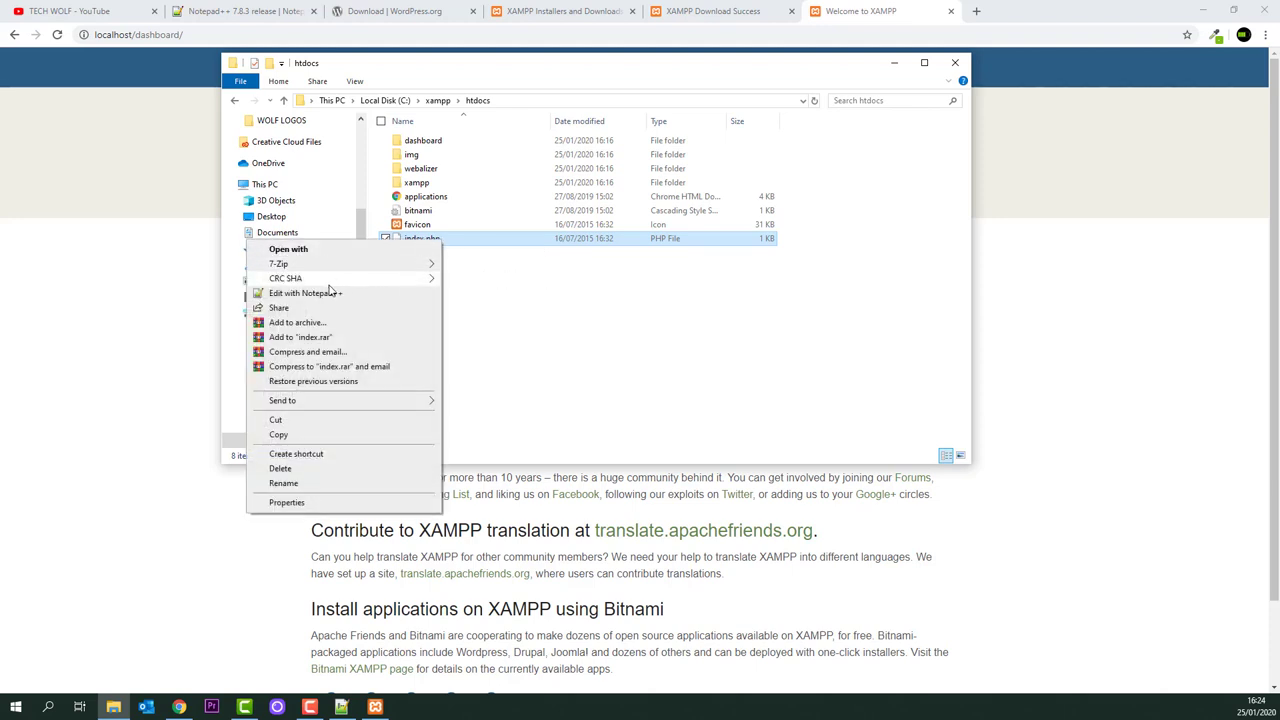
click(324, 296)
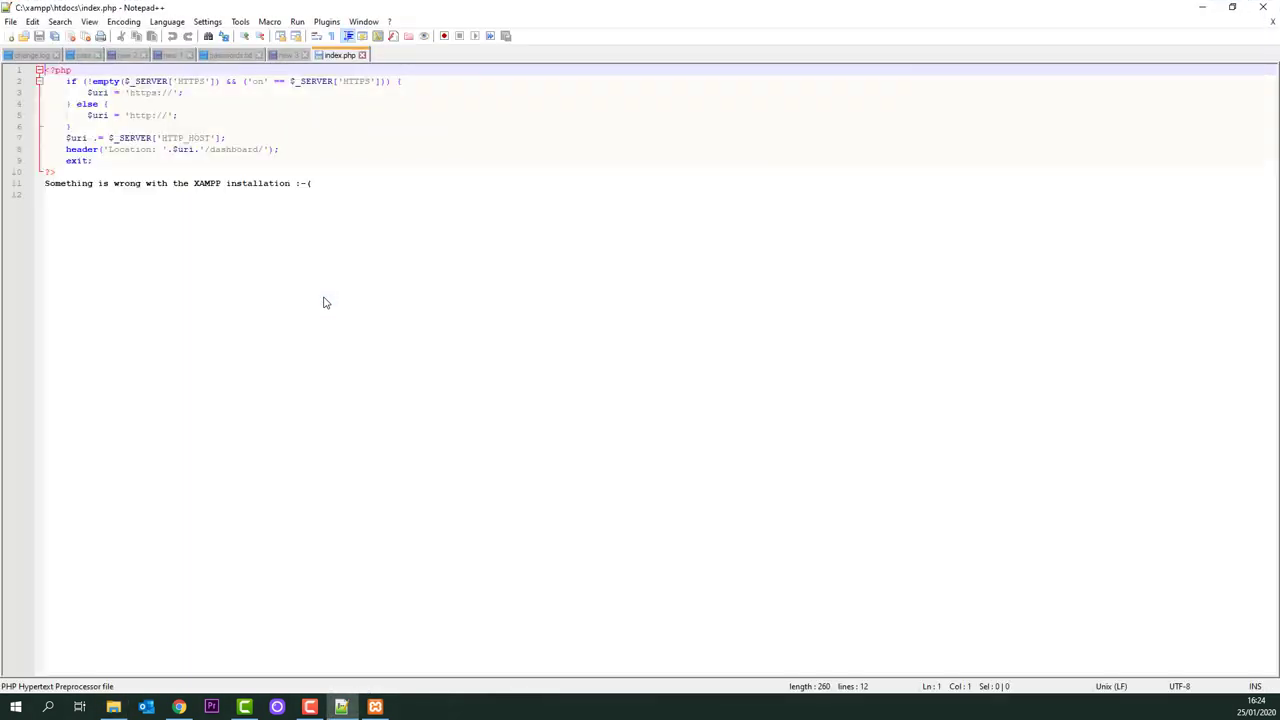
Insert /* on a new line after <?php to start commenting out the redirect.
ctrl+scroll(353, 231, up, 3)
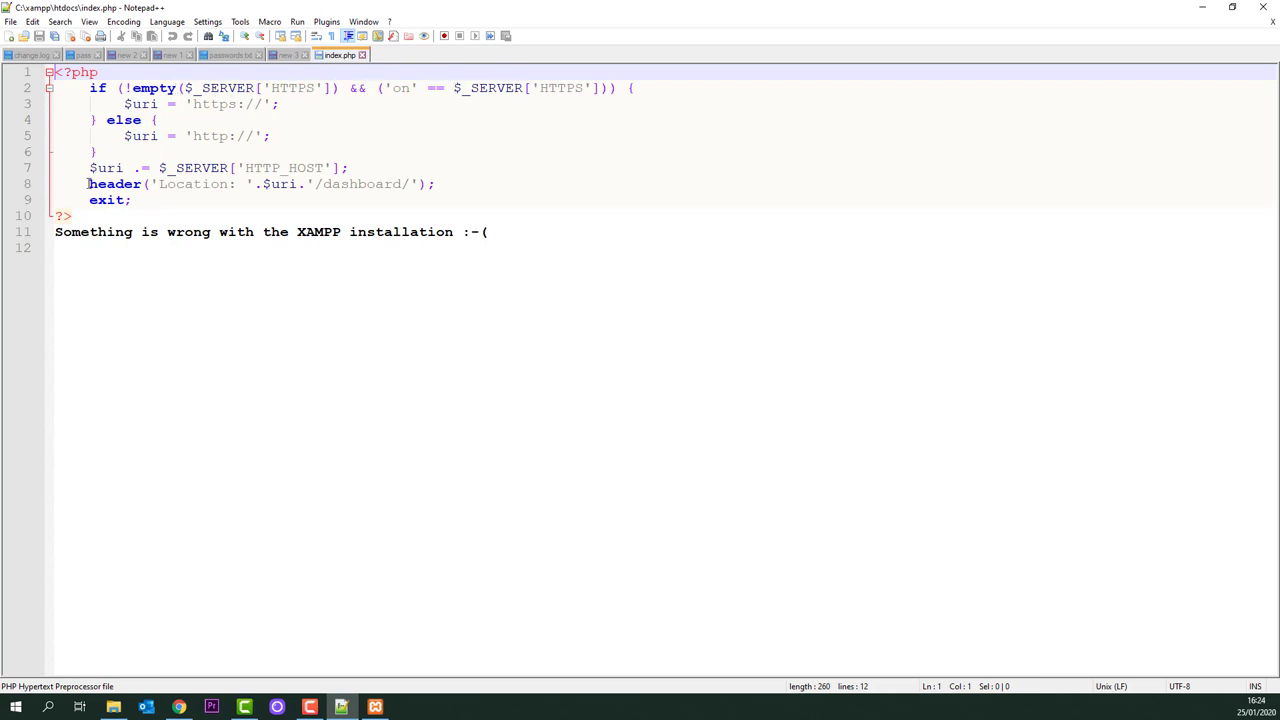
drag(88, 184, 425, 185)
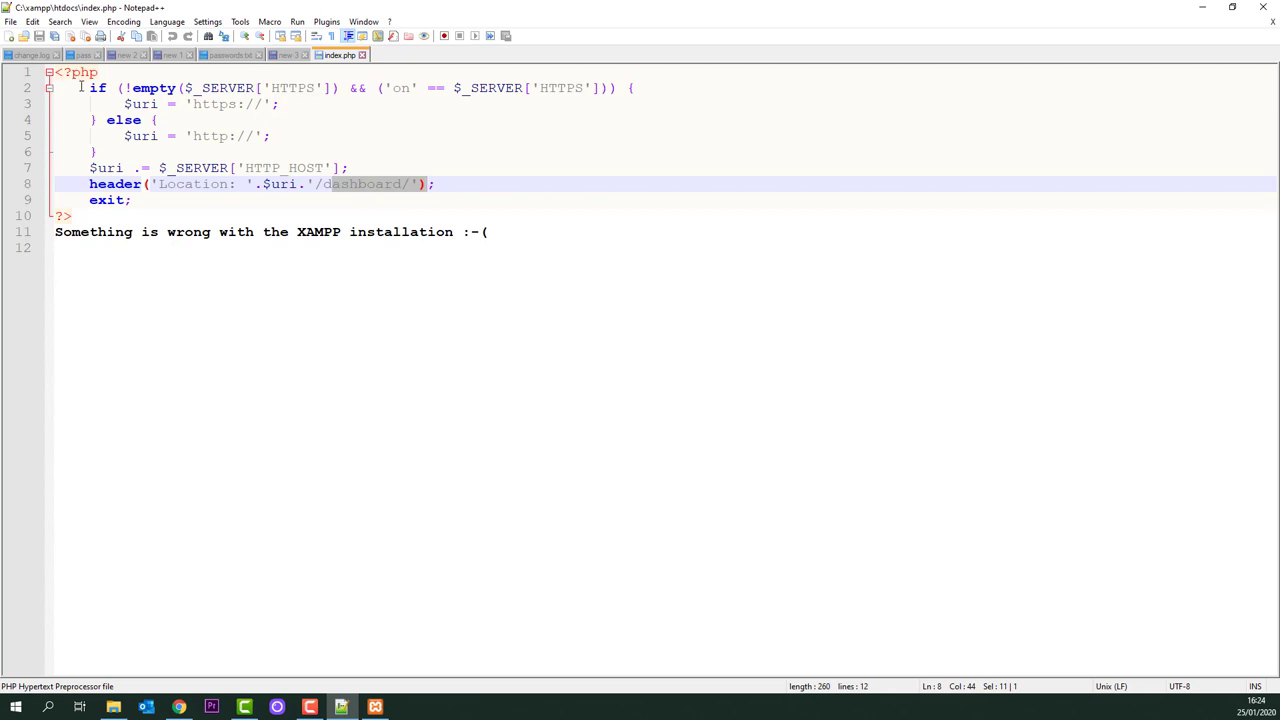
click(81, 87)
text(/)
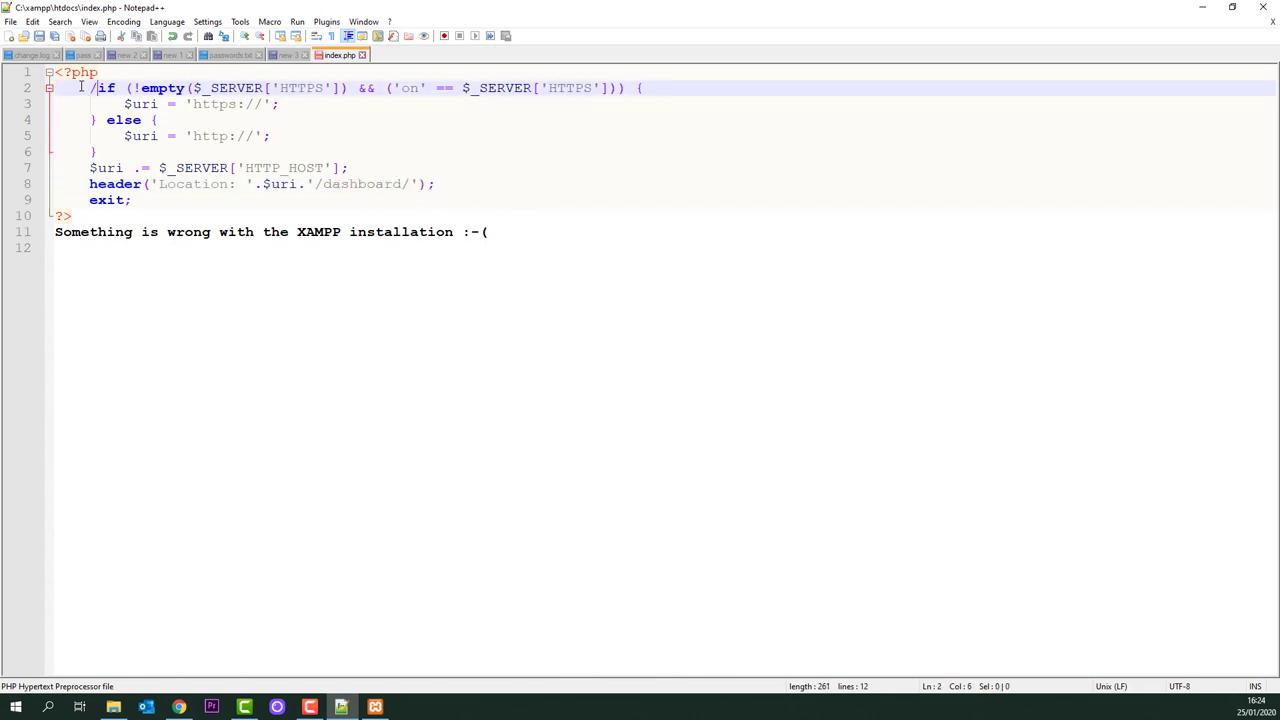
key(BackSpace)
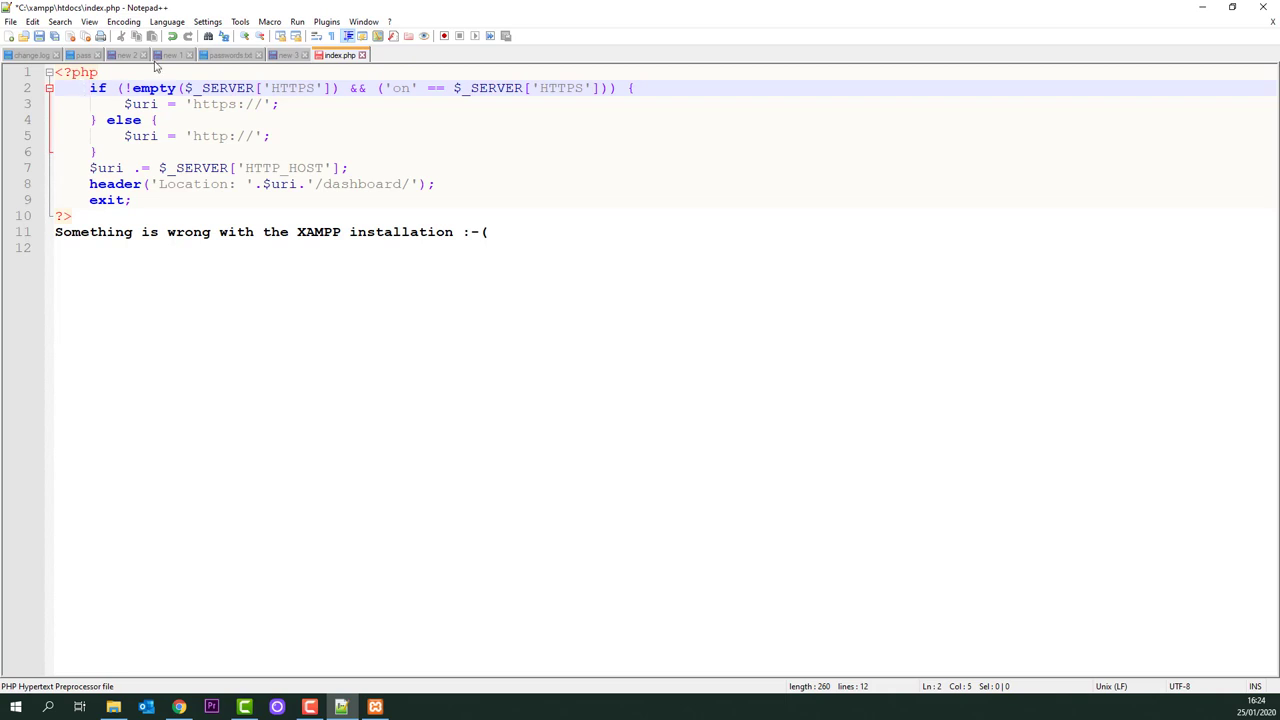
click(101, 73)
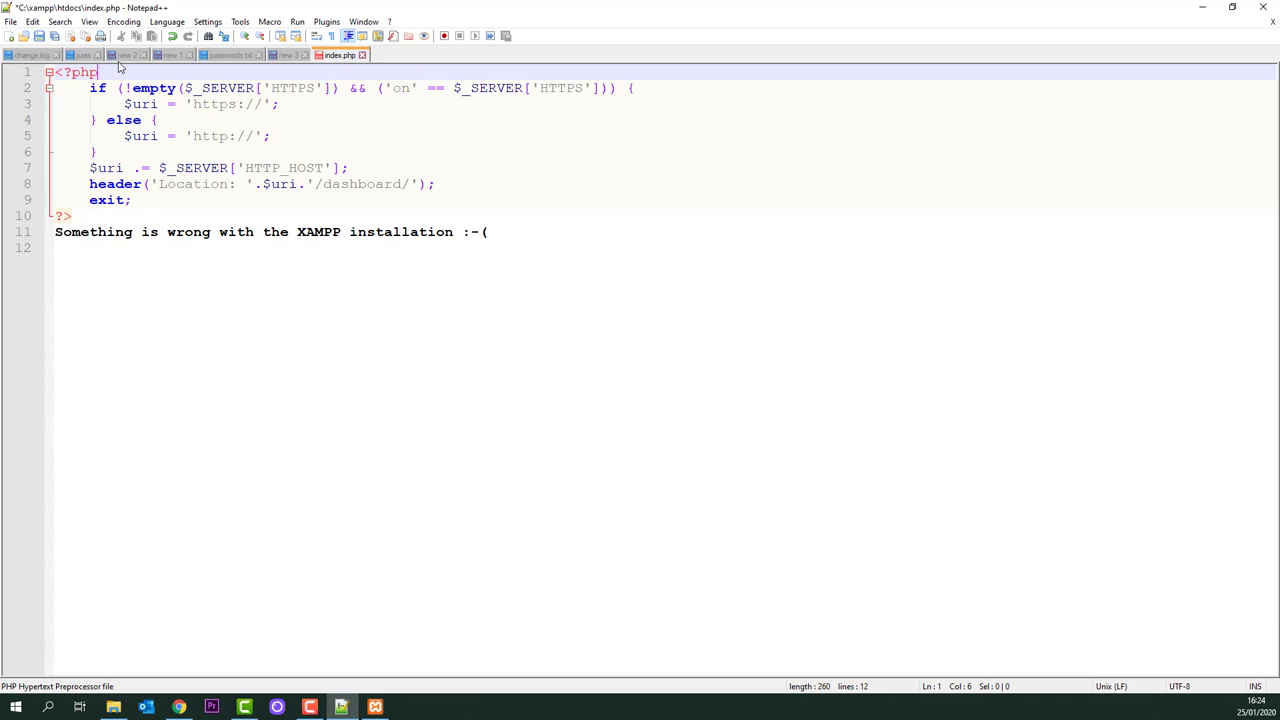
key(Return)
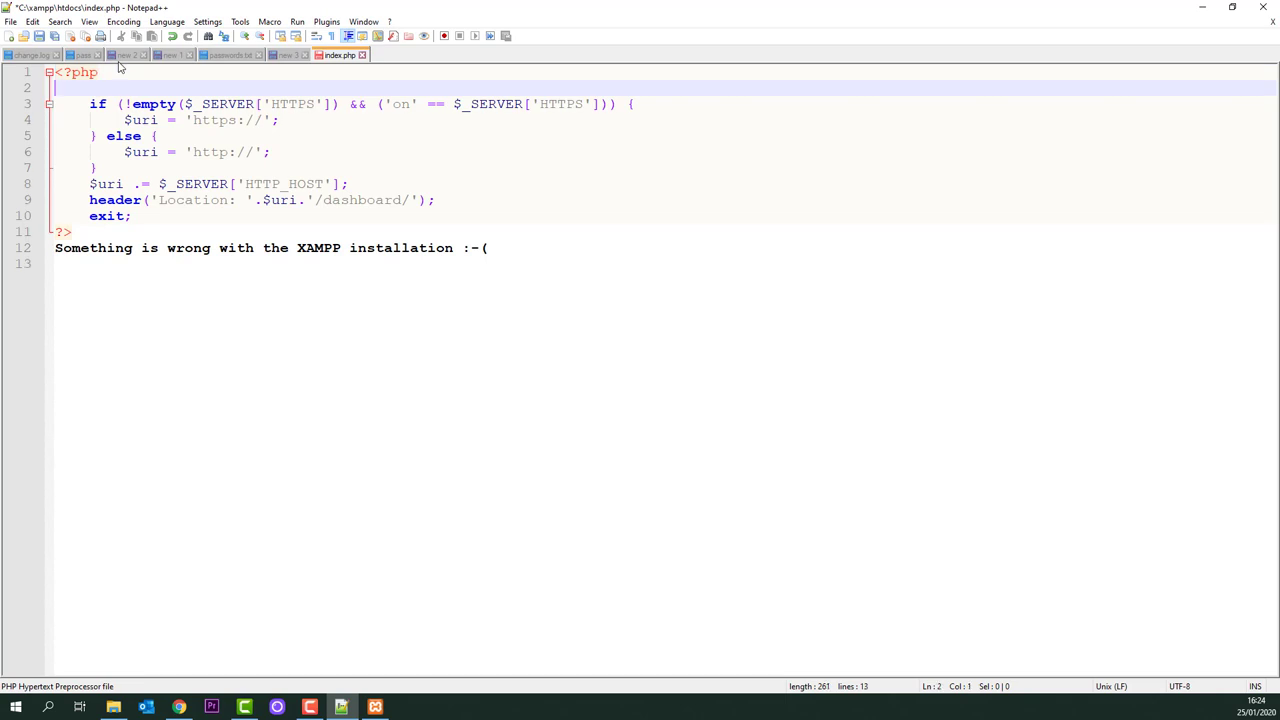
text(/*)
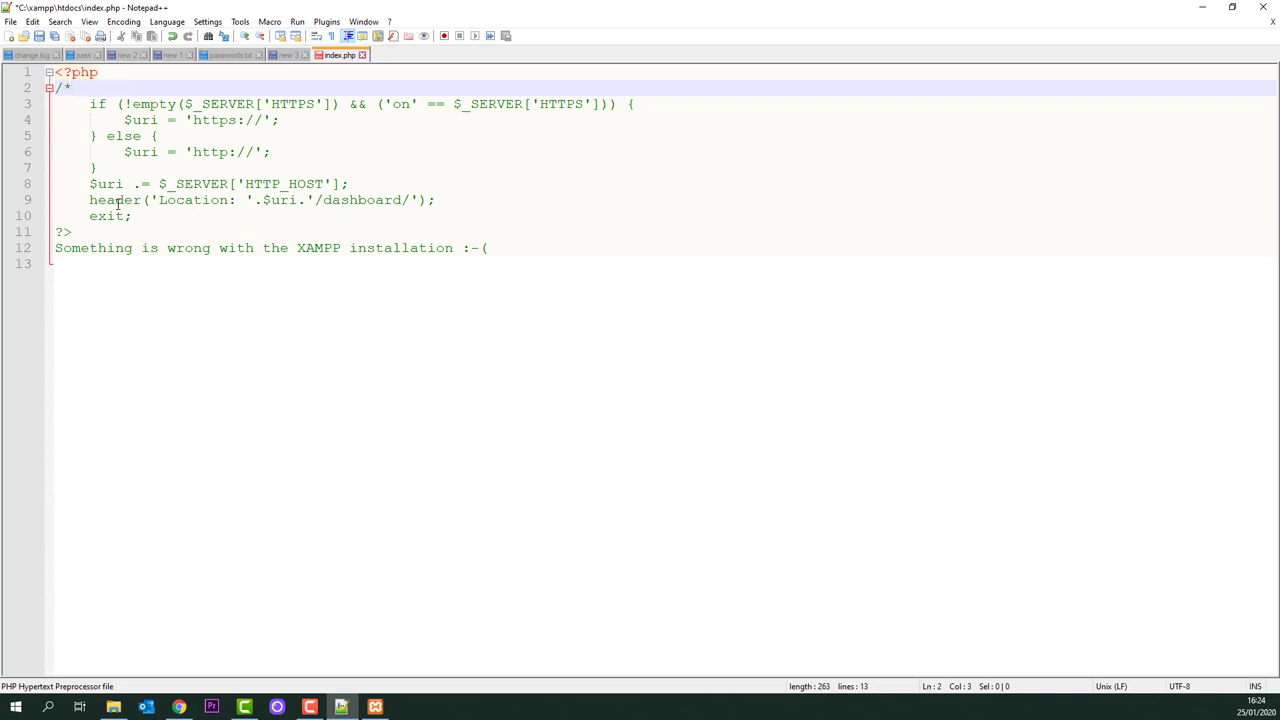
Add */ on a new line after exit; and save index.php.
click(150, 217)
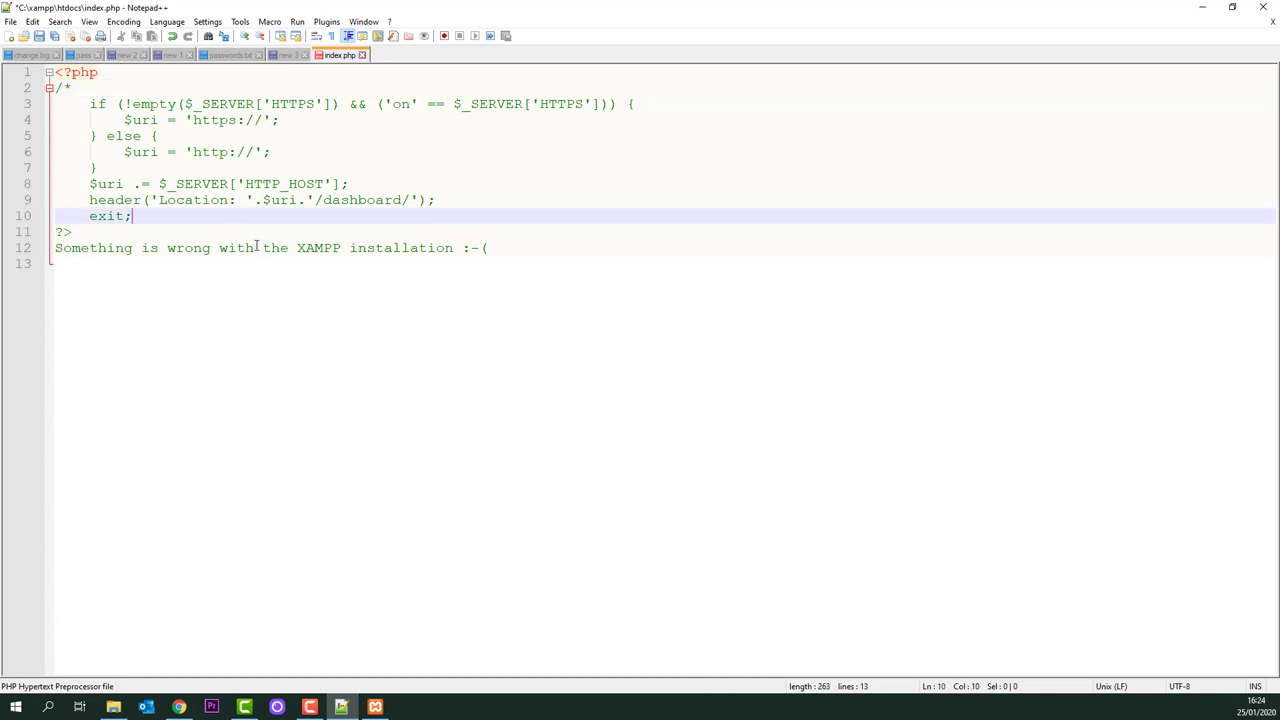
key(Return)
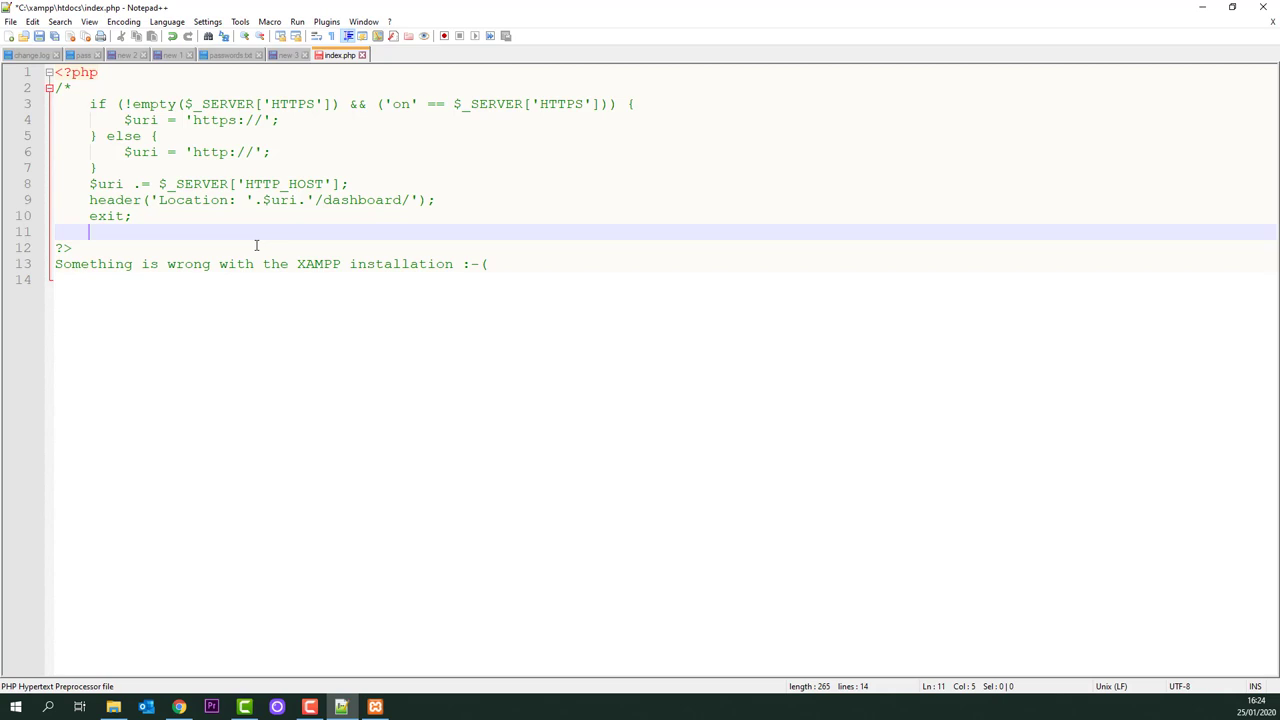
text(*/)
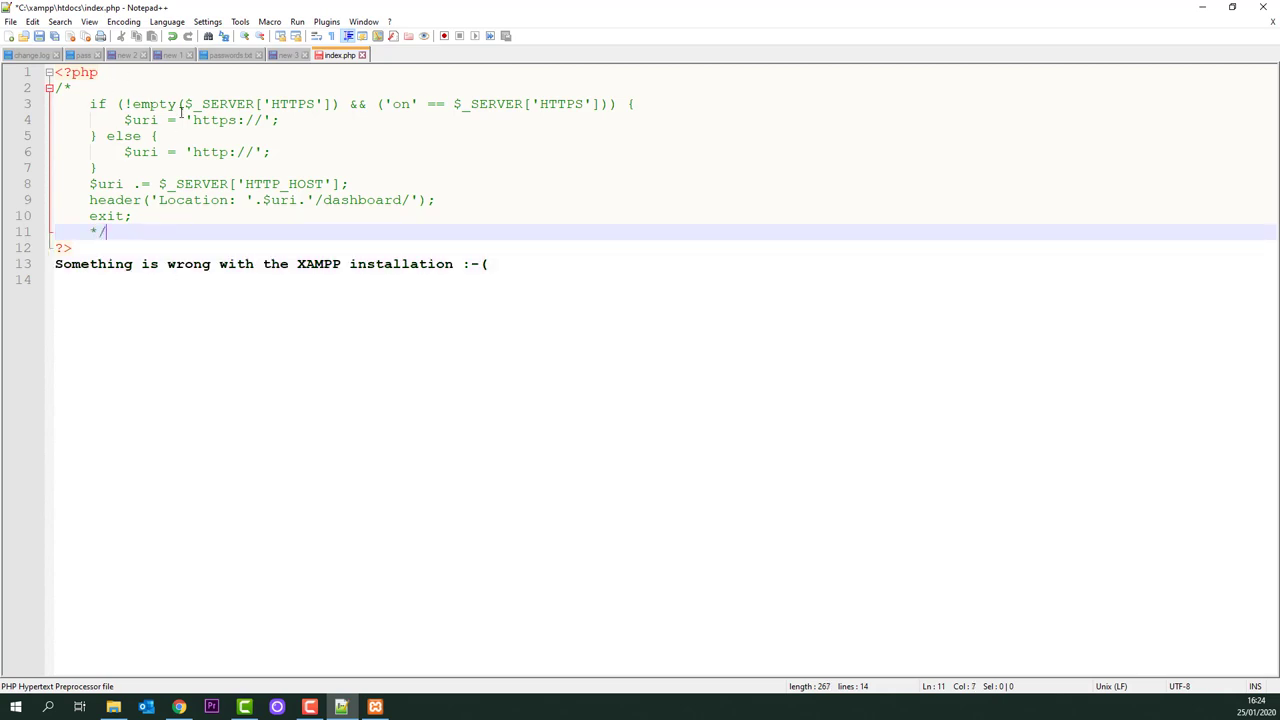
click(38, 37)
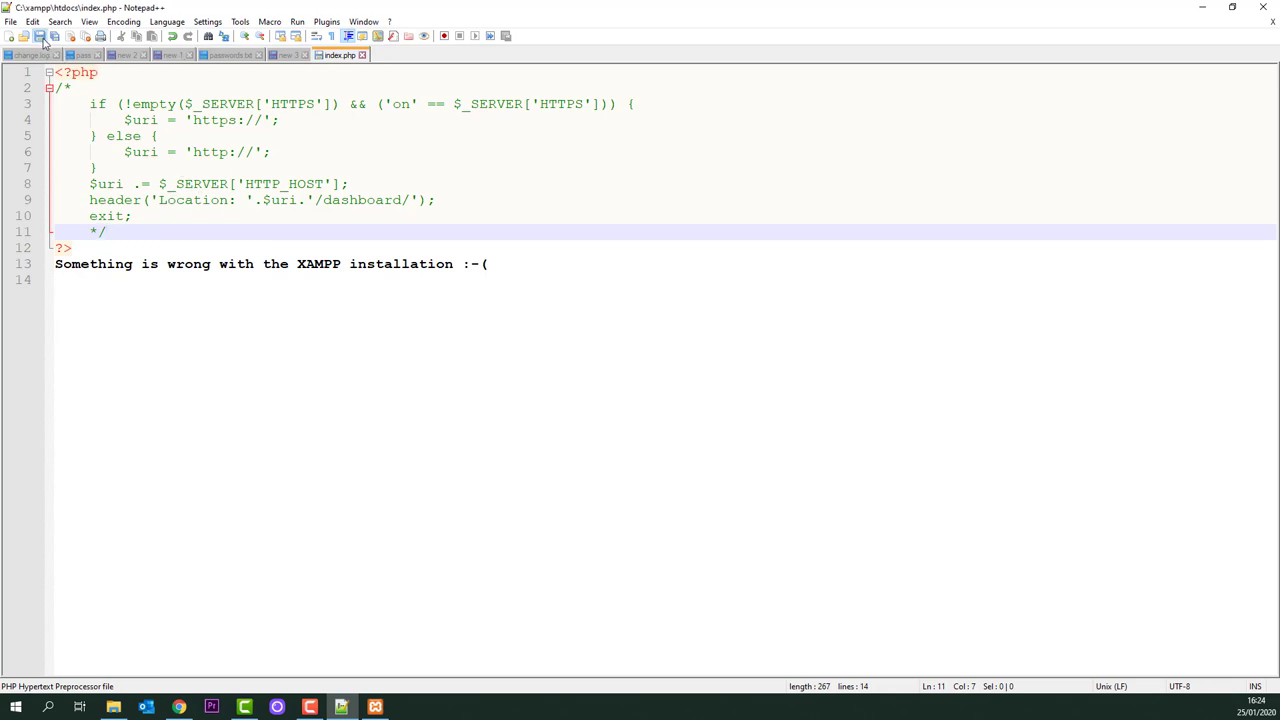
click(1197, 8)
click(149, 103)
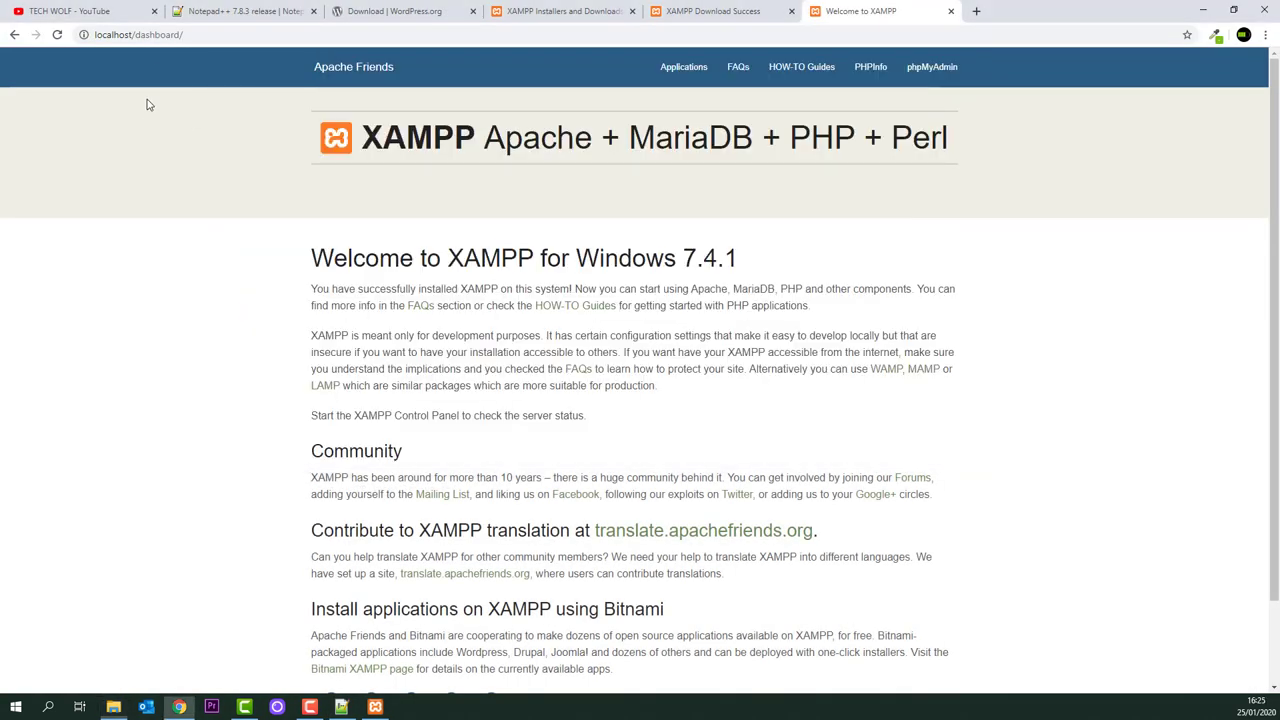
Load bare localhost, now showing only 'Something is wrong with the XAMPP installation :-('.
drag(132, 34, 281, 30)
key(BackSpace)
key(Return)
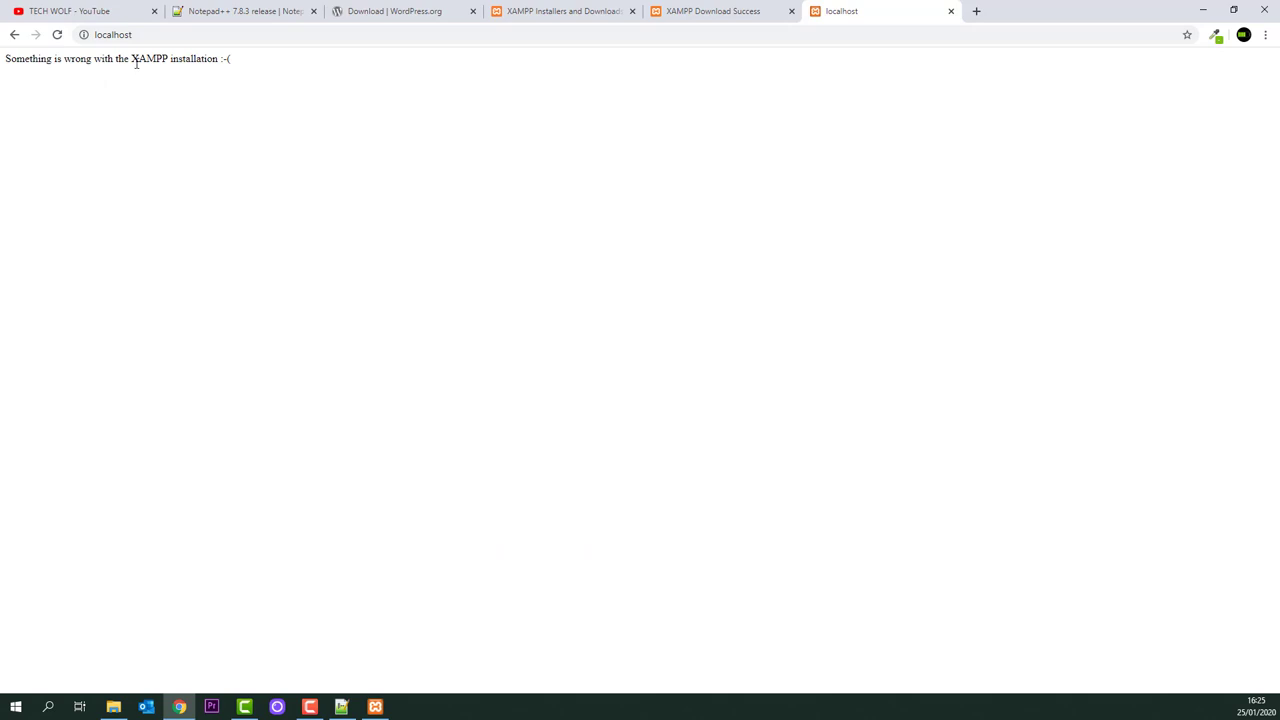
click(335, 710)
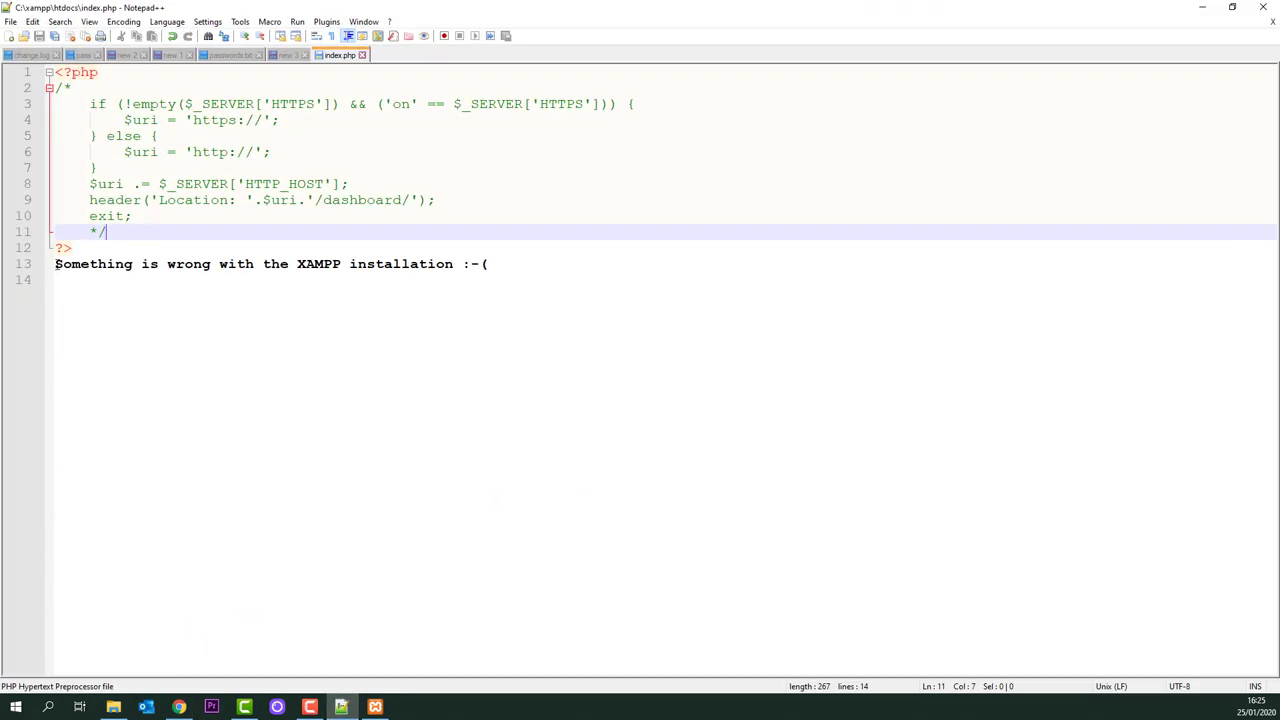
Replace line 13's XAMPP error message with 'bla bla bla' and save index.php.
drag(55, 264, 490, 265)
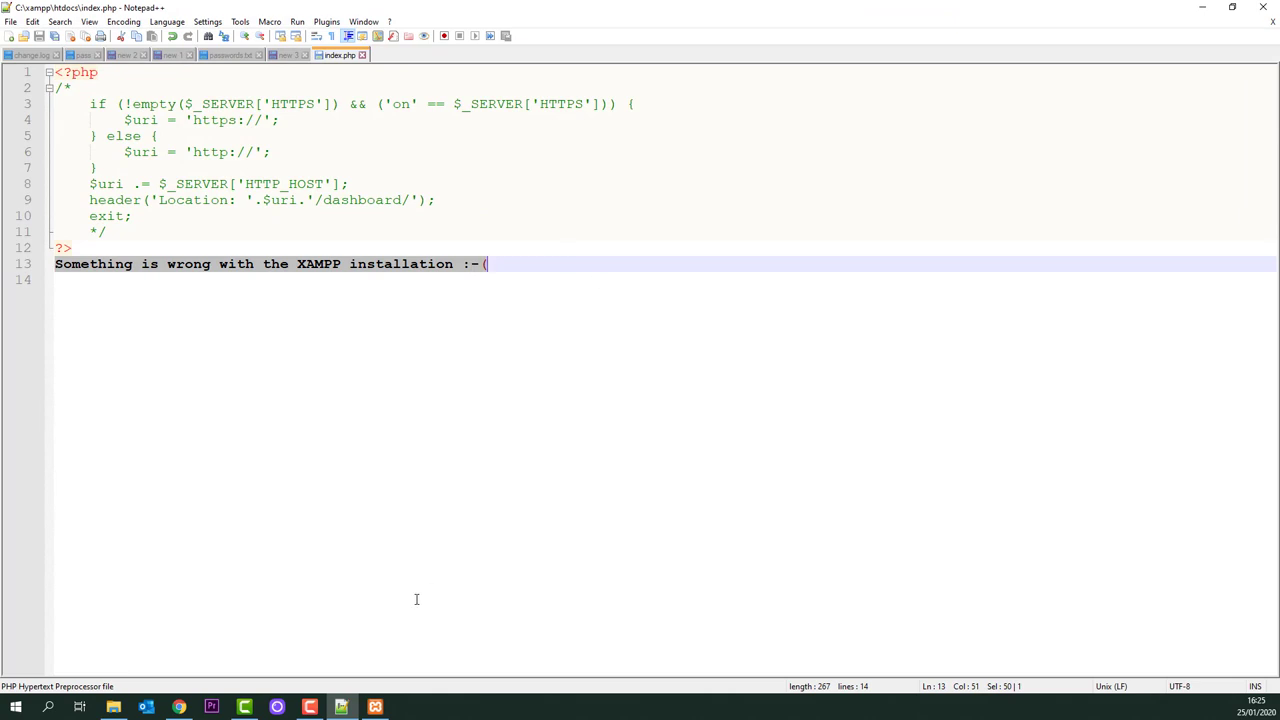
text(bla bla )
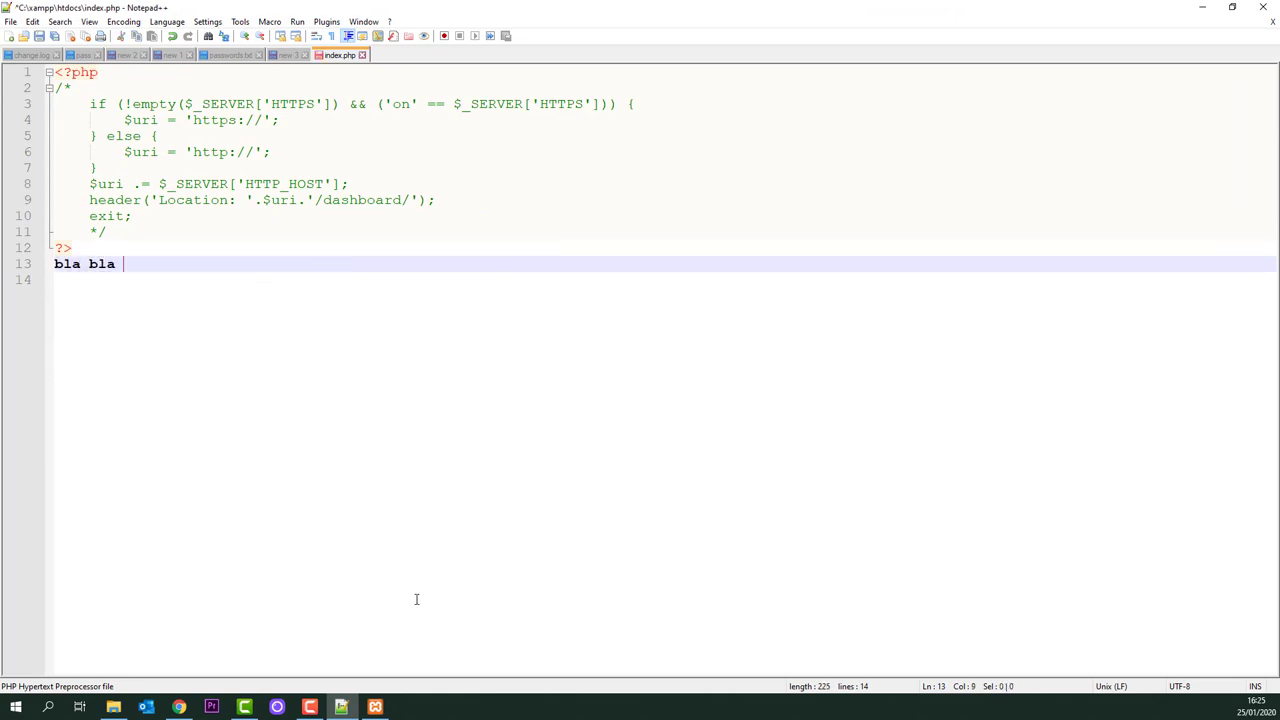
text(bla)
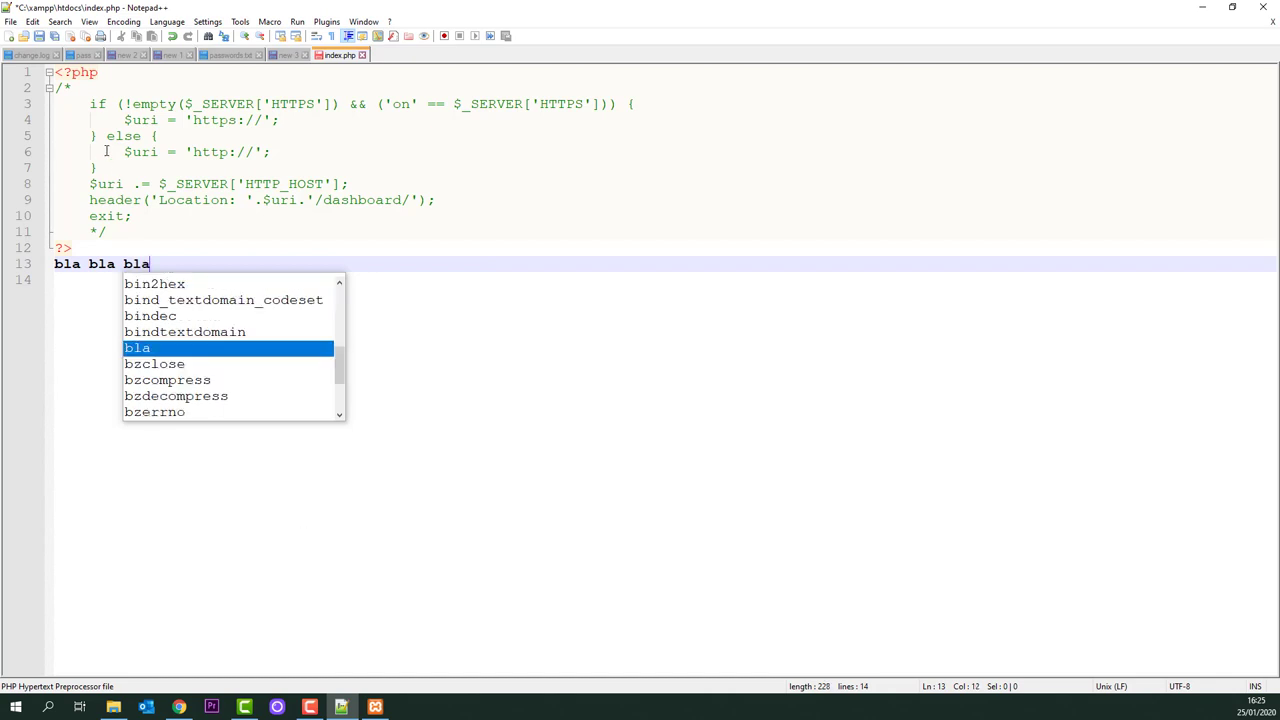
click(39, 36)
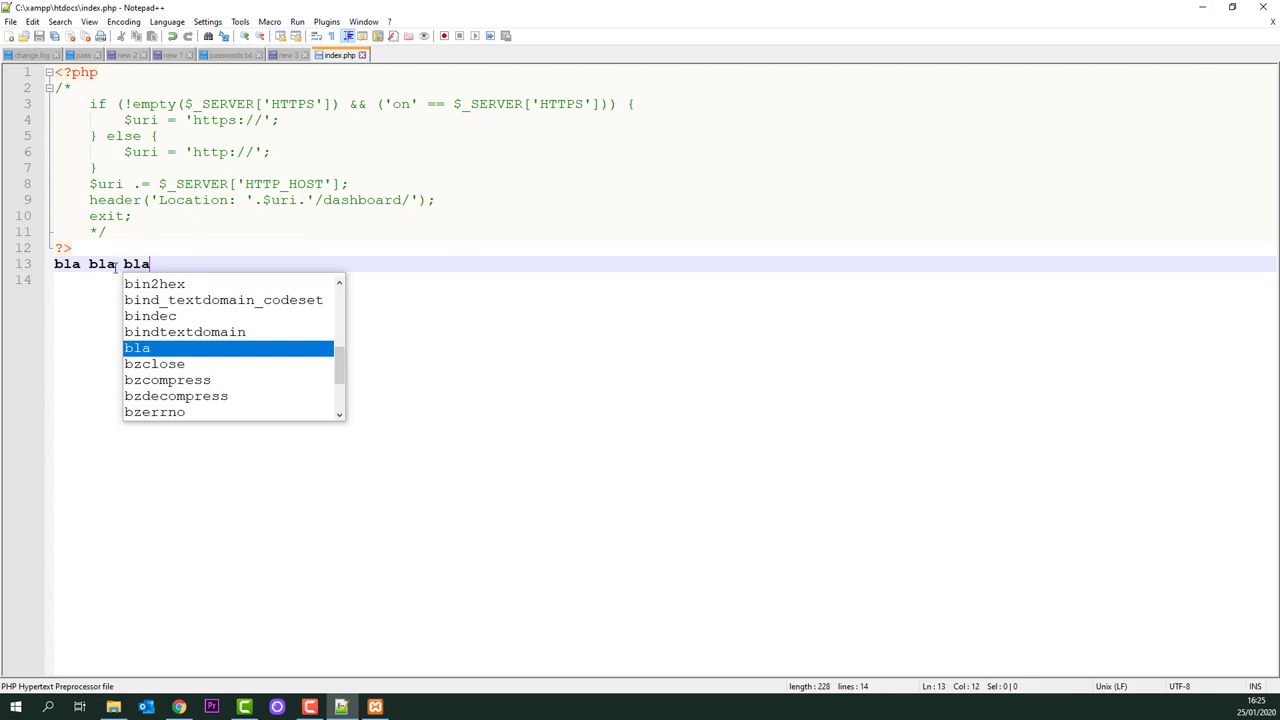
click(307, 238)
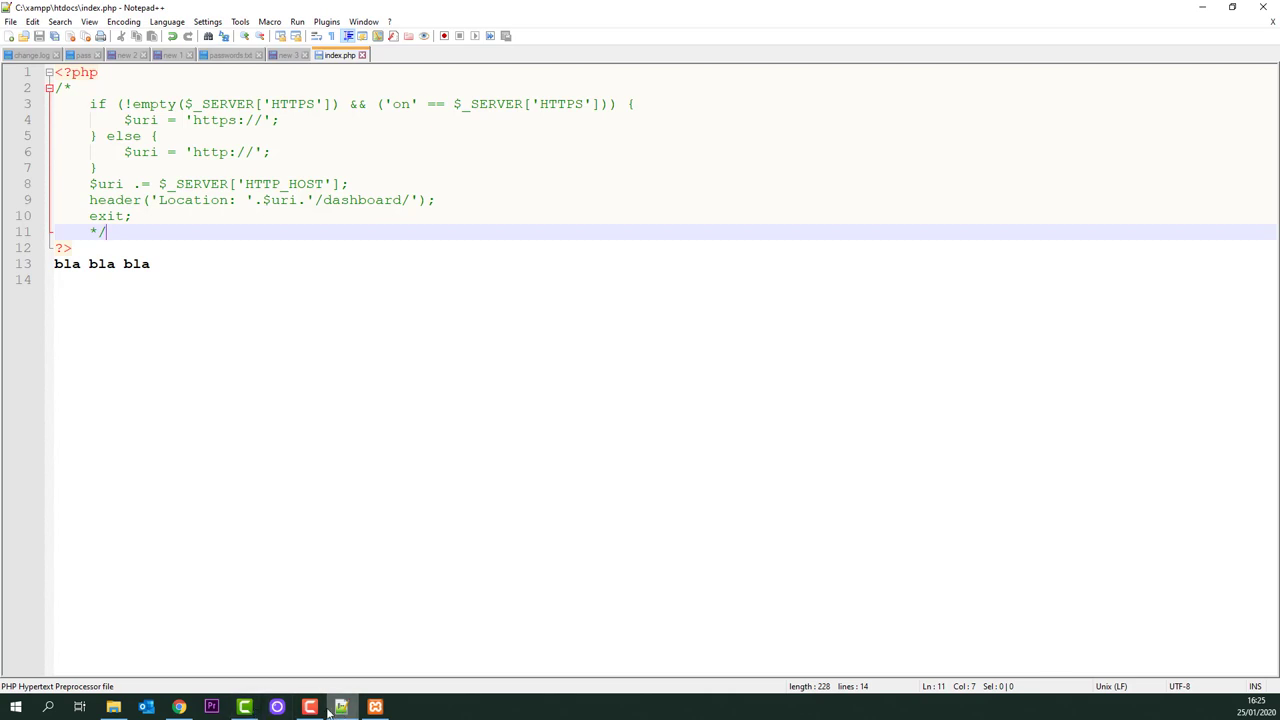
Reload localhost in Chrome so it shows 'bla bla bla', zoomed to 110%.
click(179, 707)
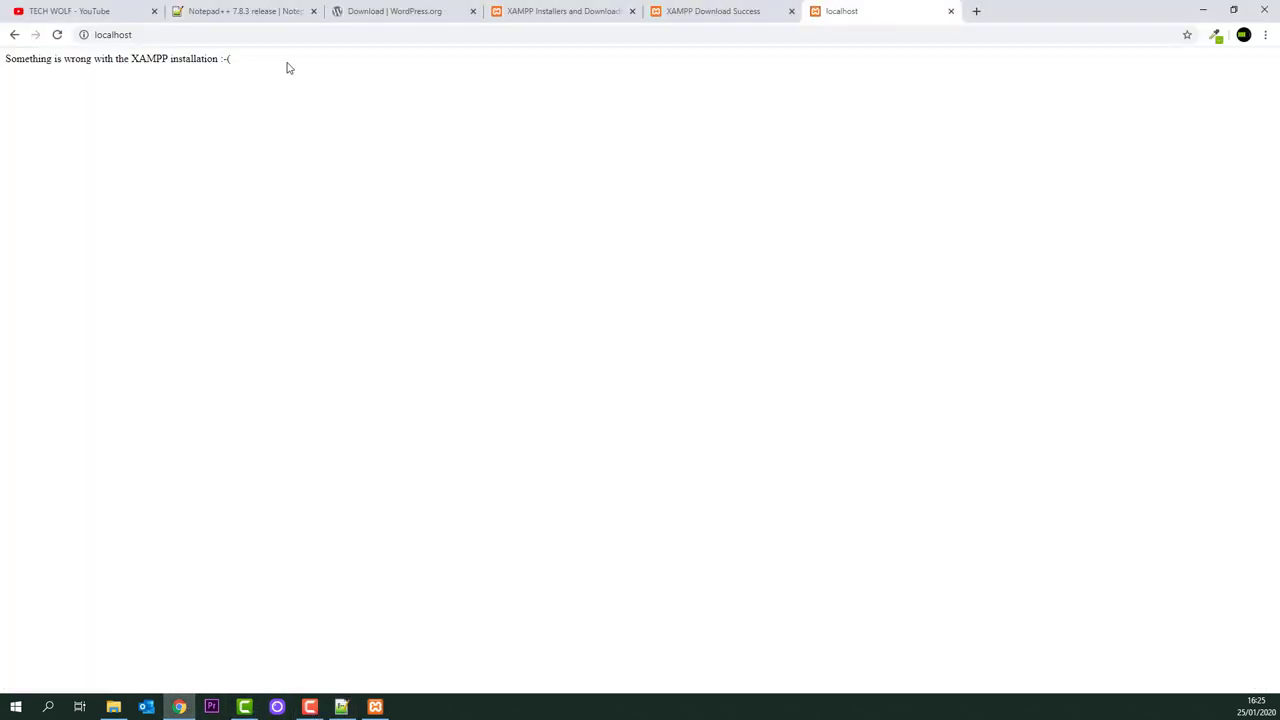
click(195, 35)
key(Return)
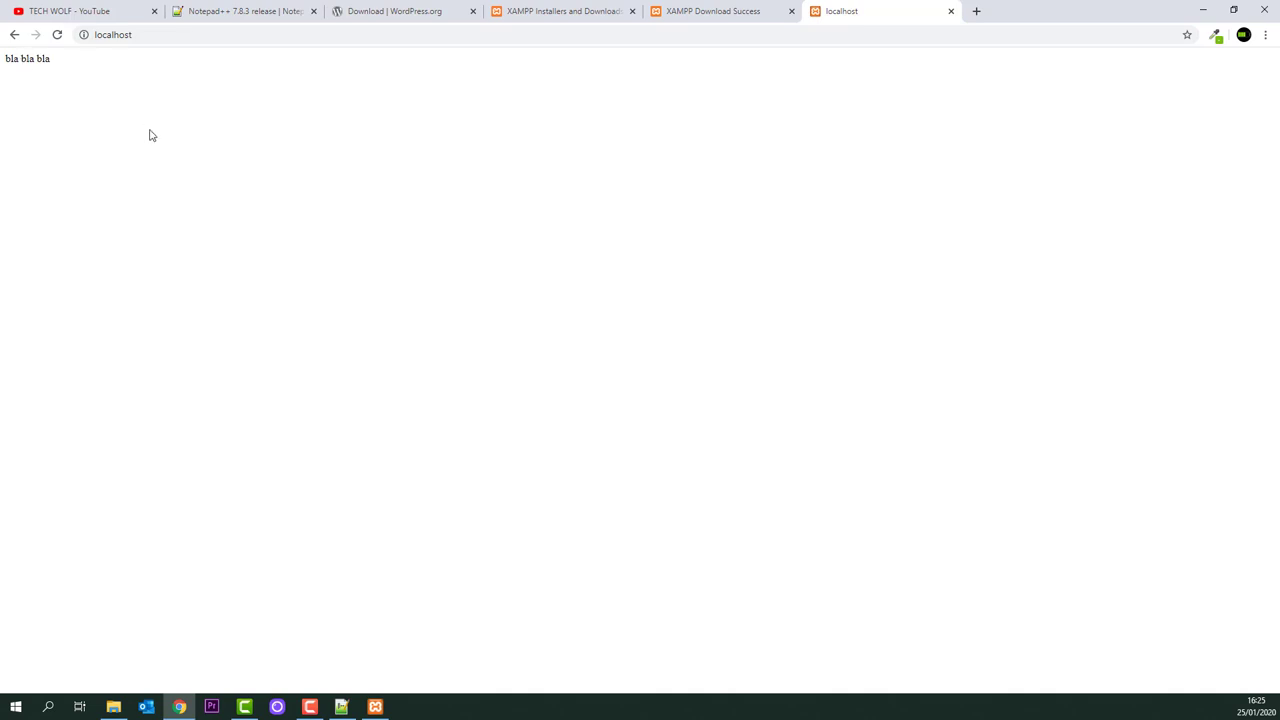
key(ctrl+plus)
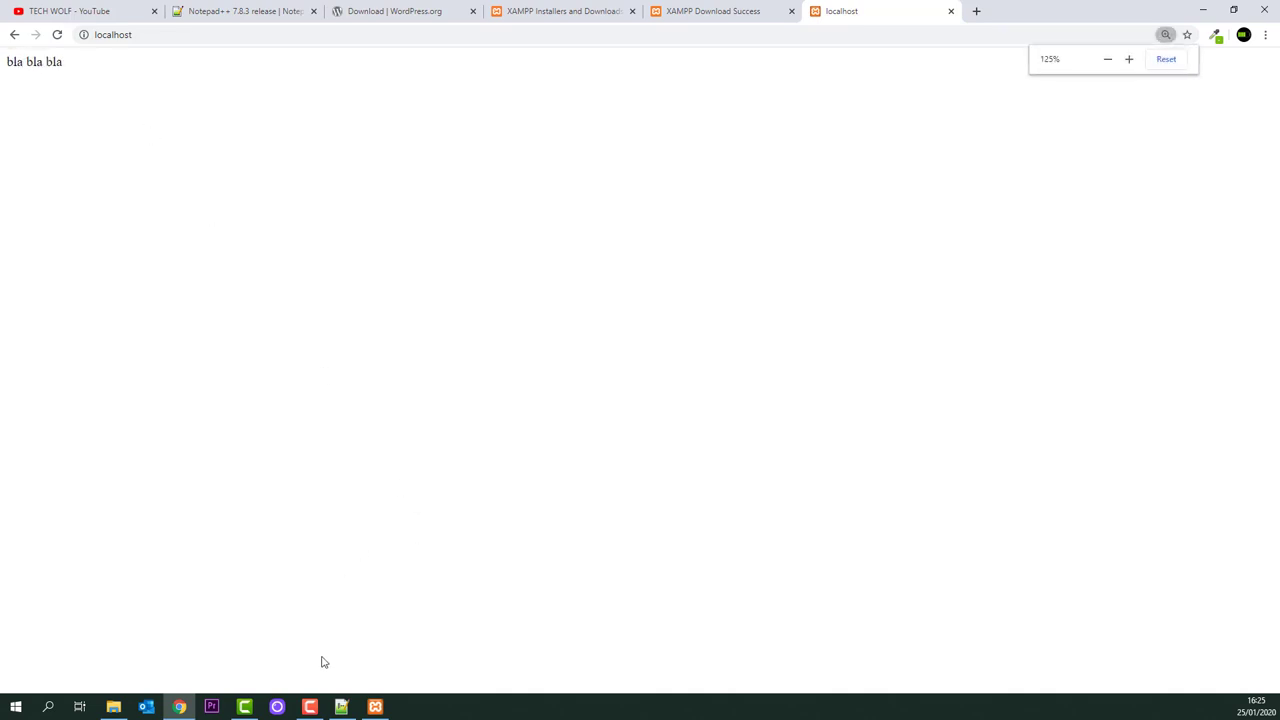
click(120, 707)
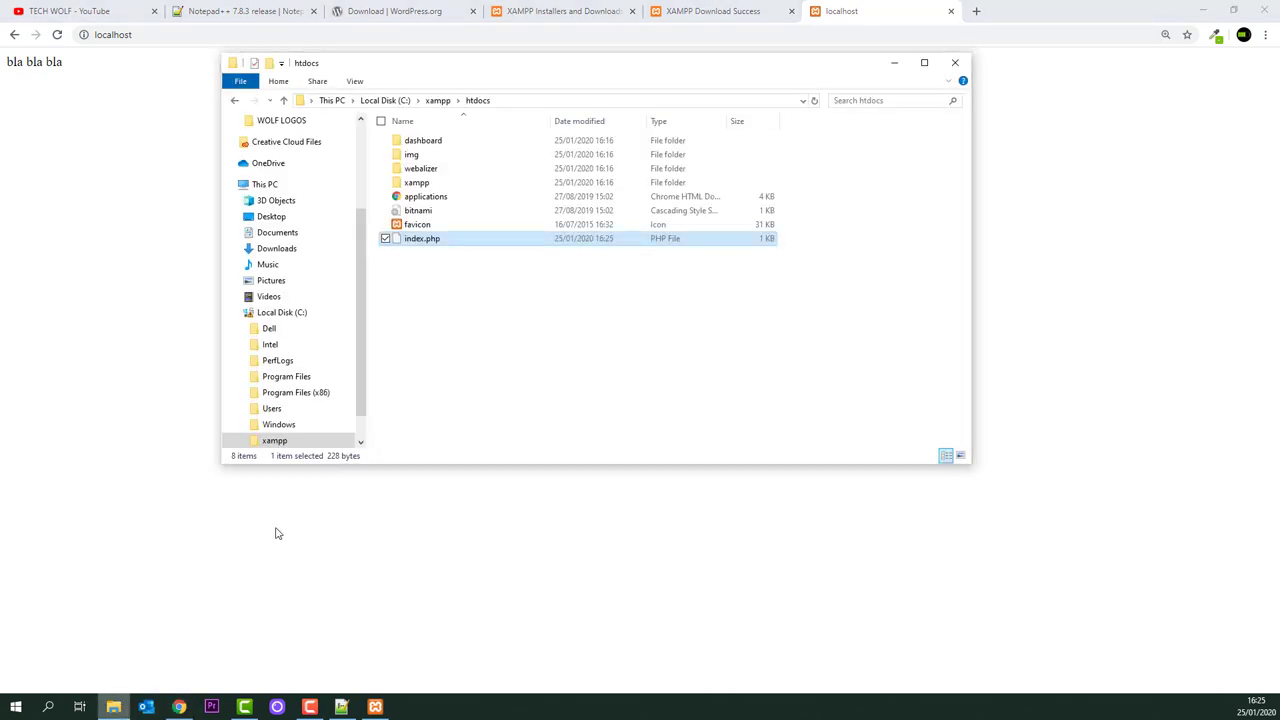
Delete the dashboard folder from htdocs, leaving seven items, and return to index.php in Notepad++.
click(435, 141)
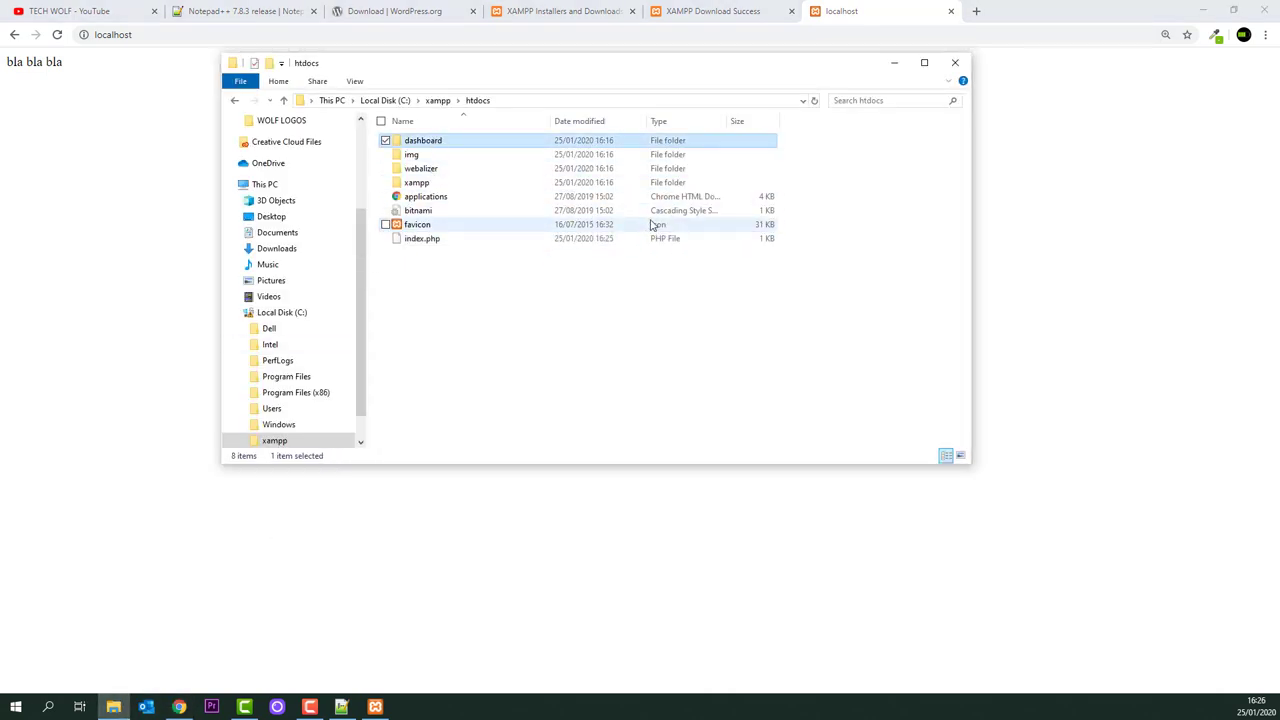
drag(556, 148, 506, 148)
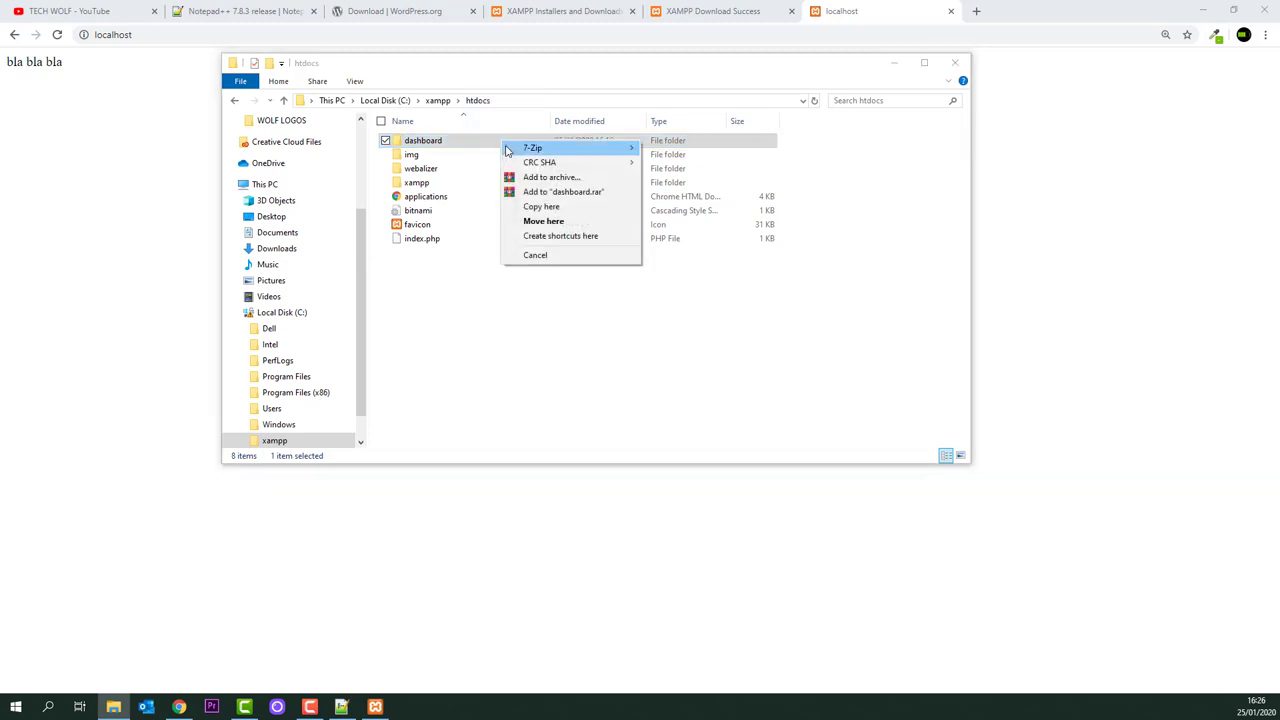
right_click(466, 142)
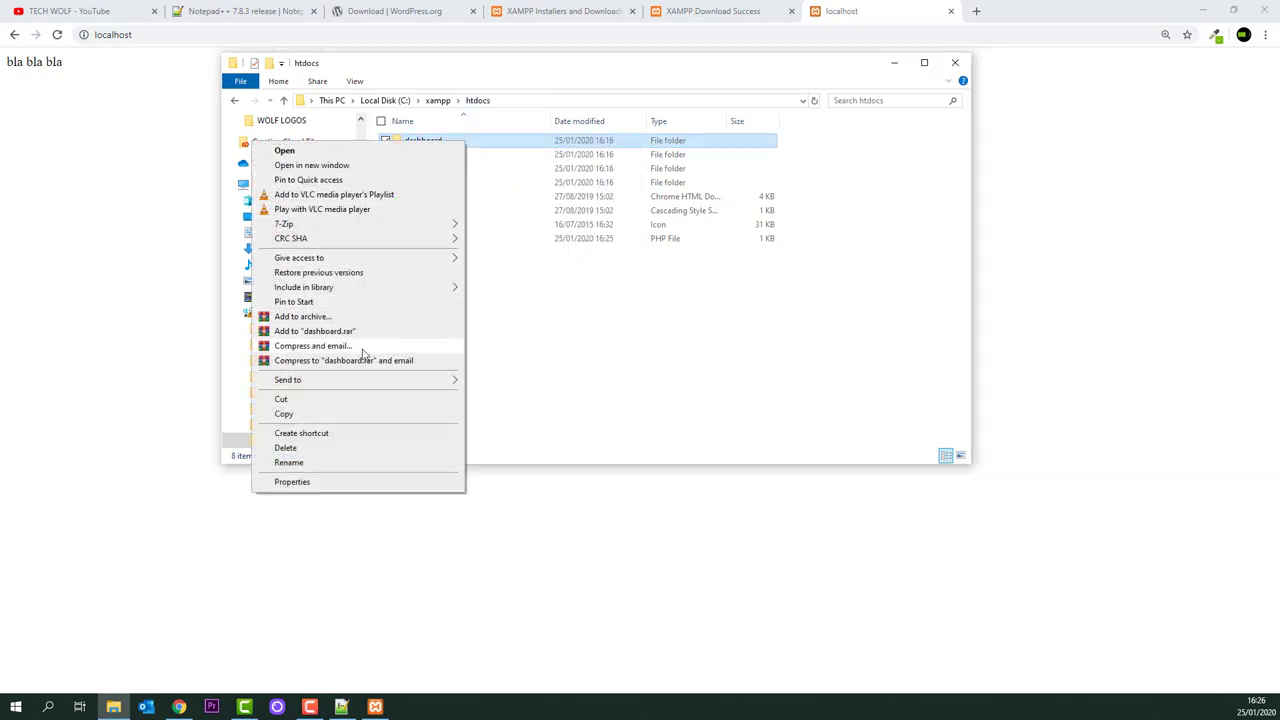
click(350, 448)
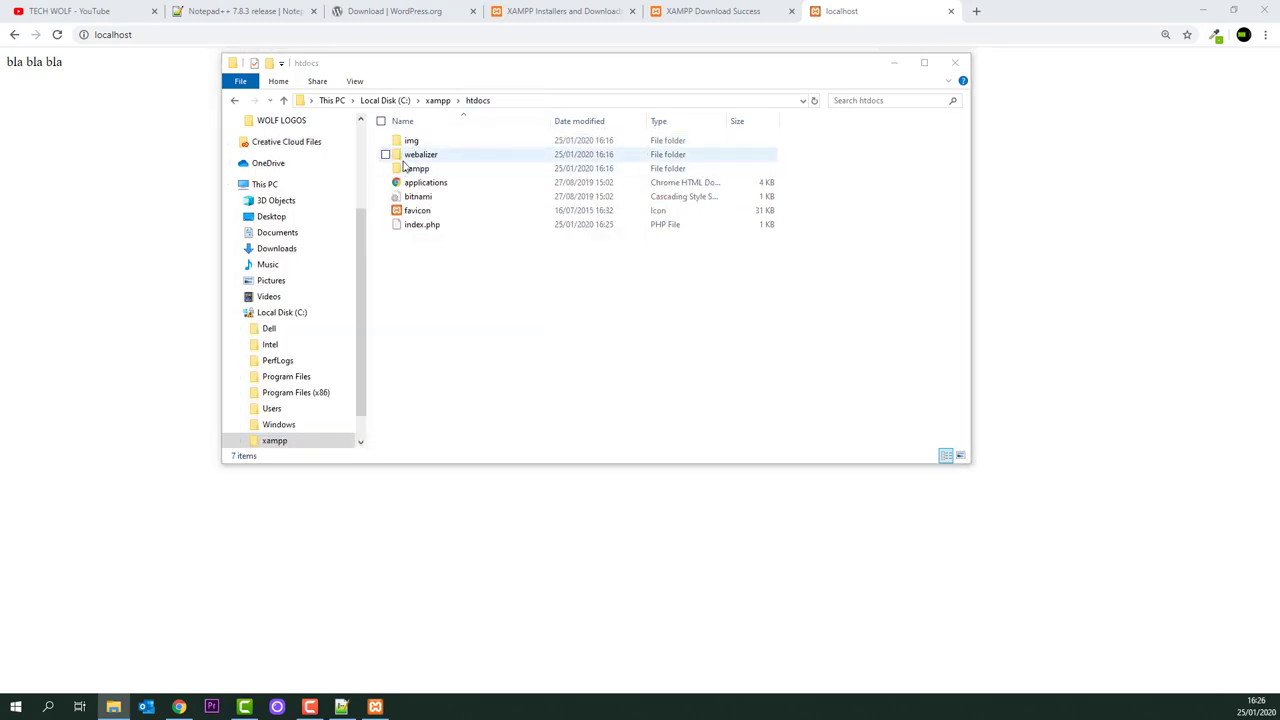
right_click(422, 228)
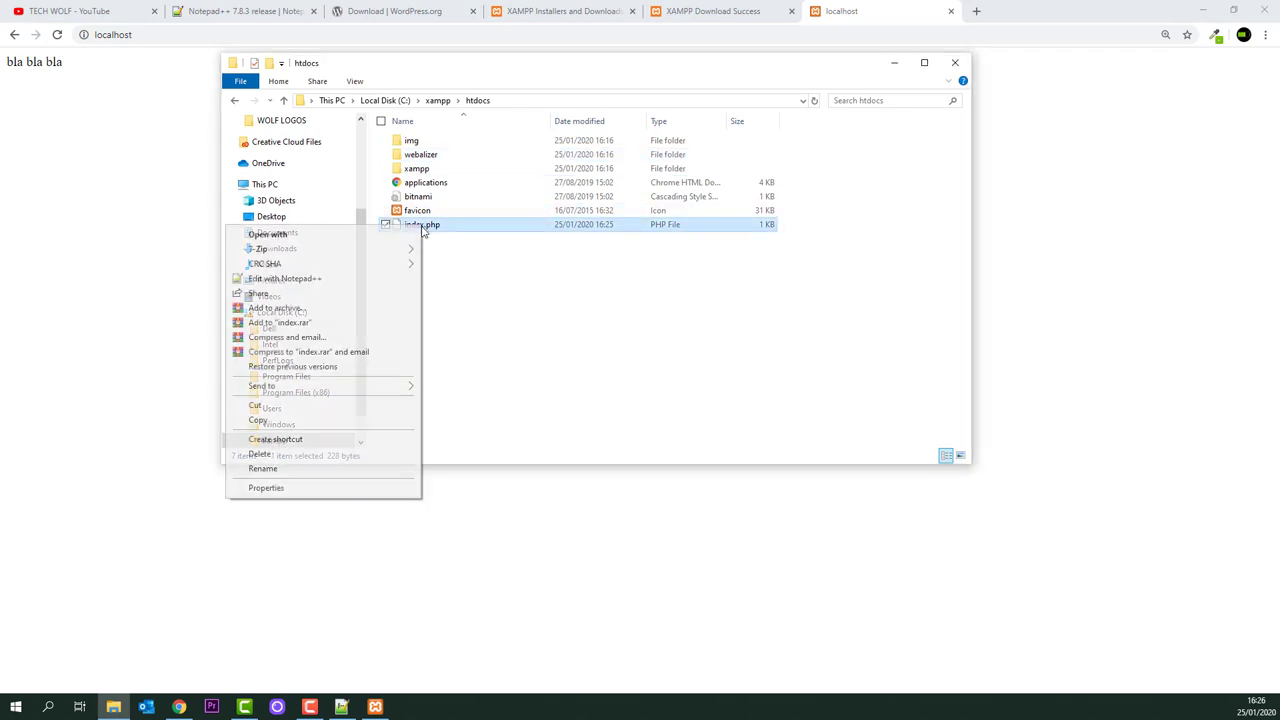
click(341, 707)
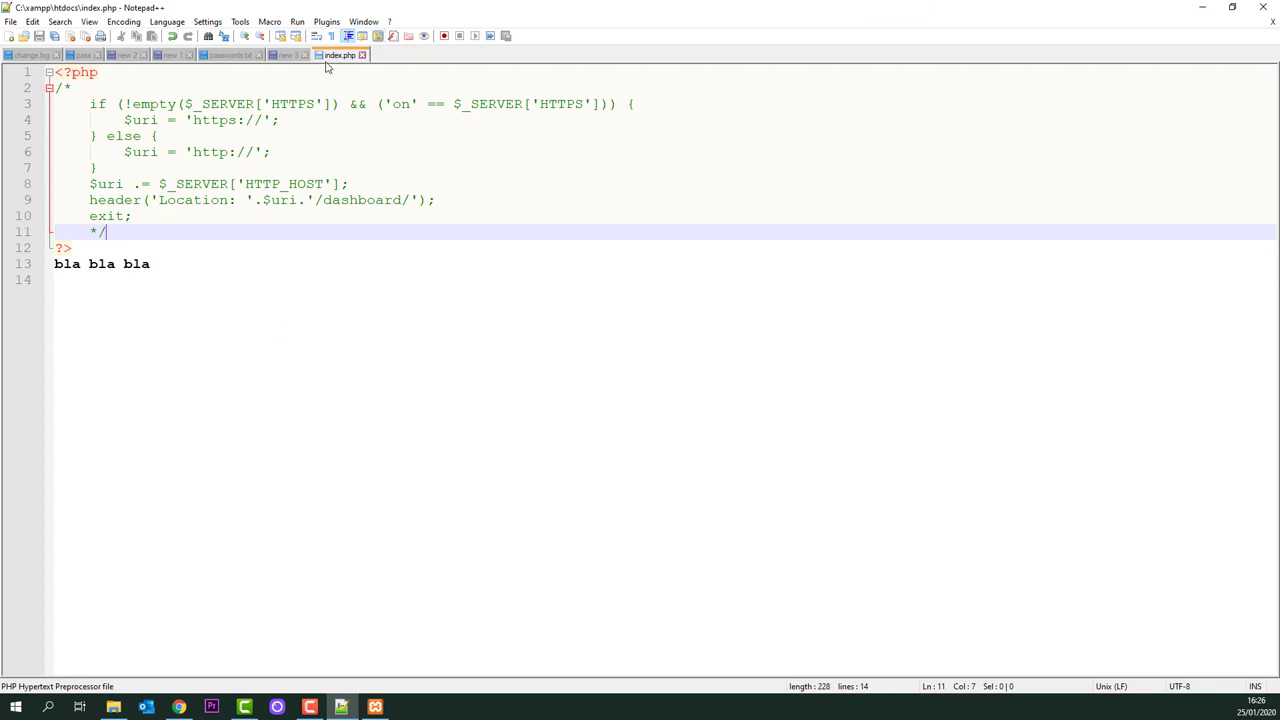
Close the index.php tab and minimize Notepad++ to reveal the htdocs folder.
click(362, 55)
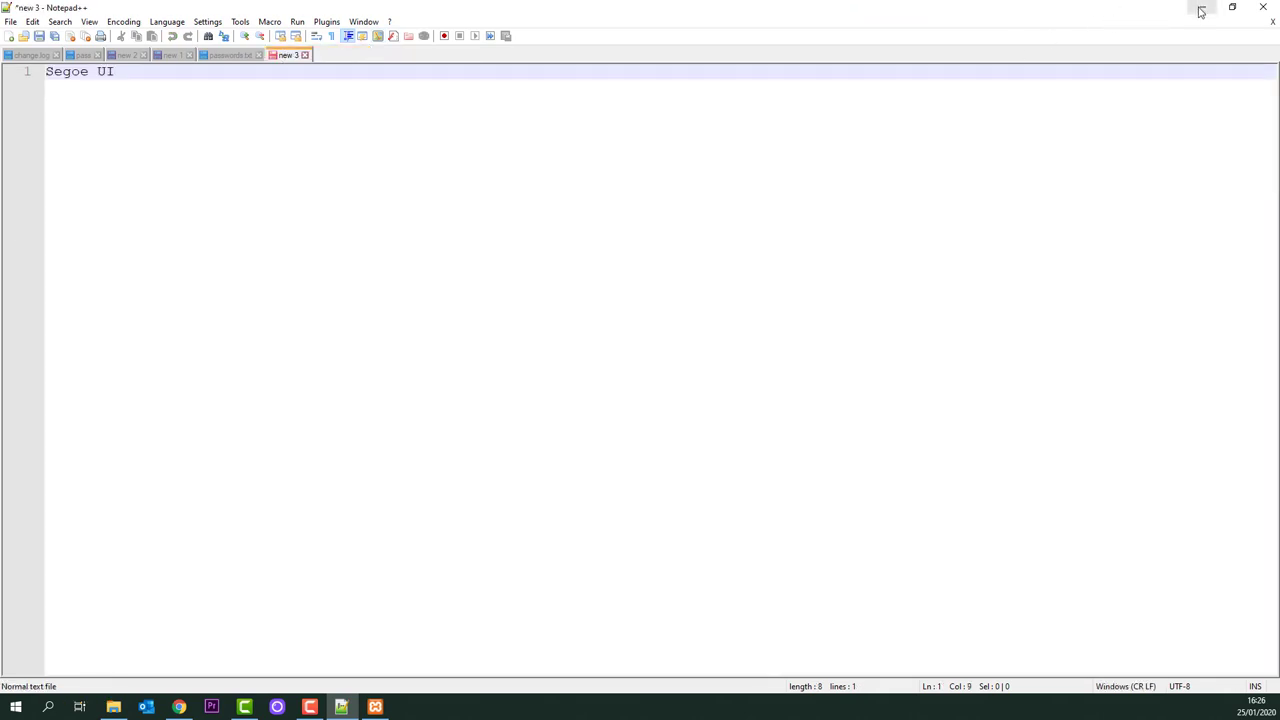
click(1201, 11)
right_click(437, 228)
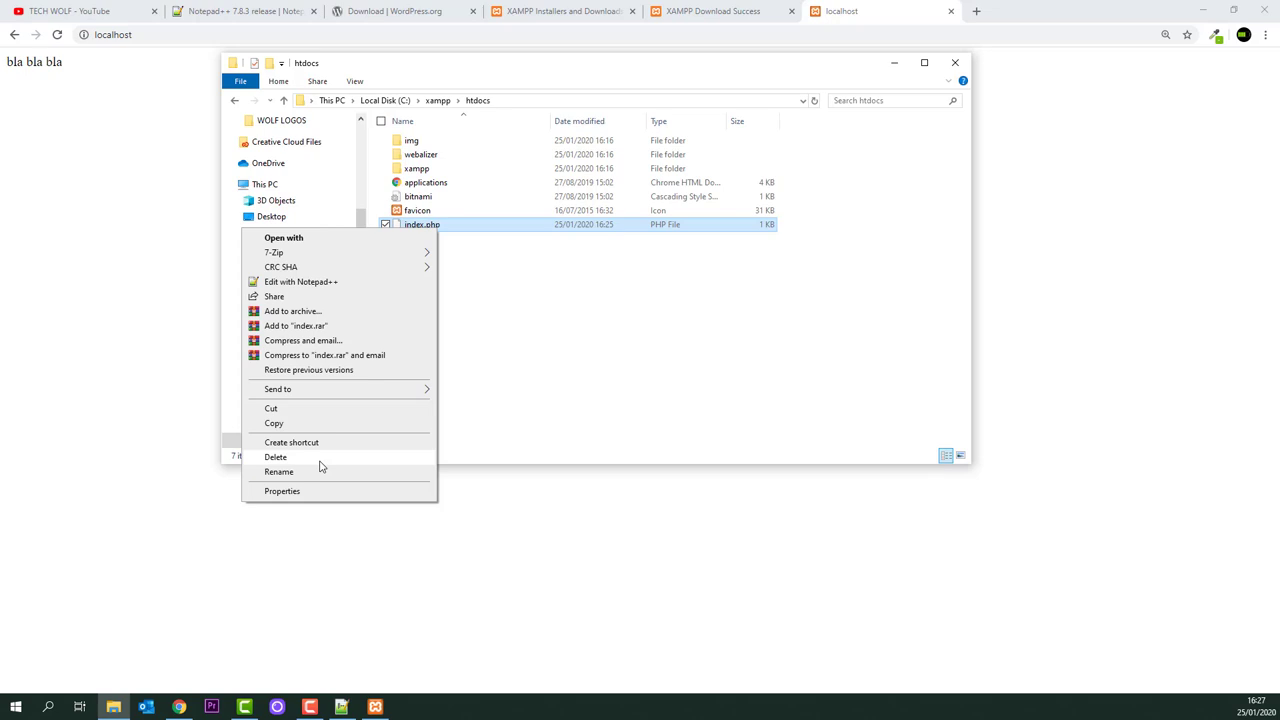
Delete index.php from the htdocs folder.
click(531, 420)
click(417, 230)
right_click(419, 229)
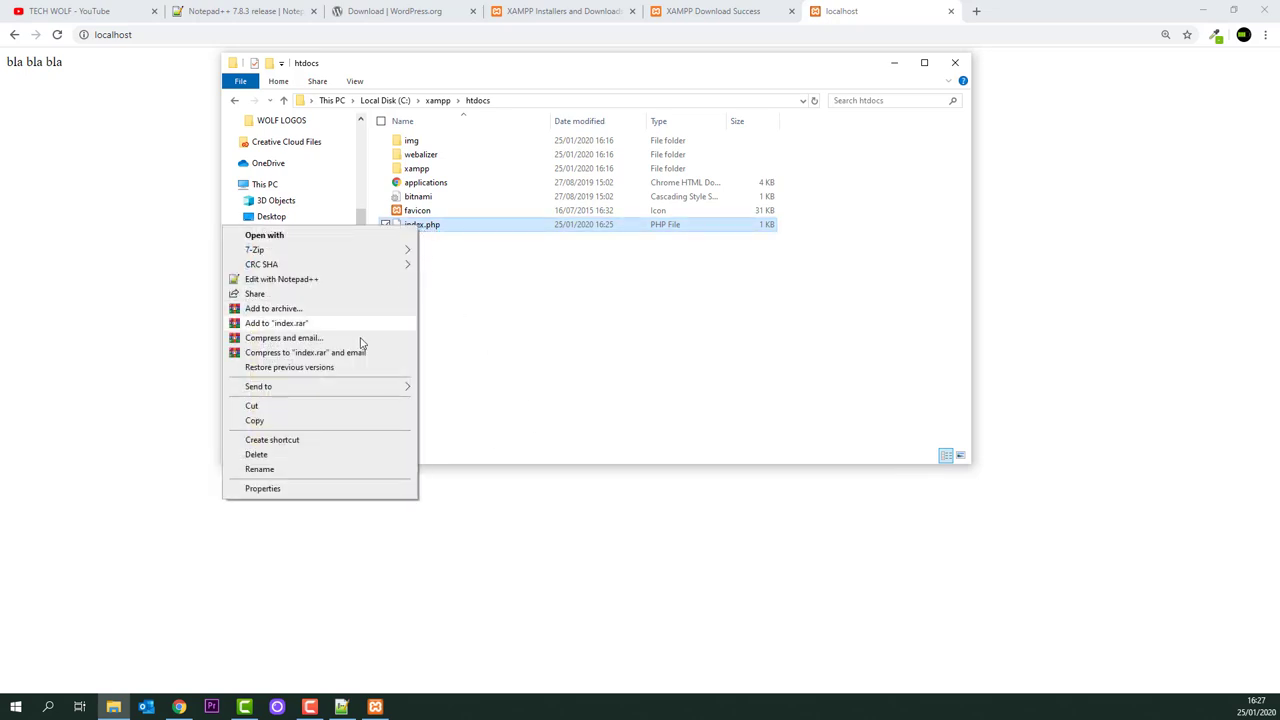
click(295, 459)
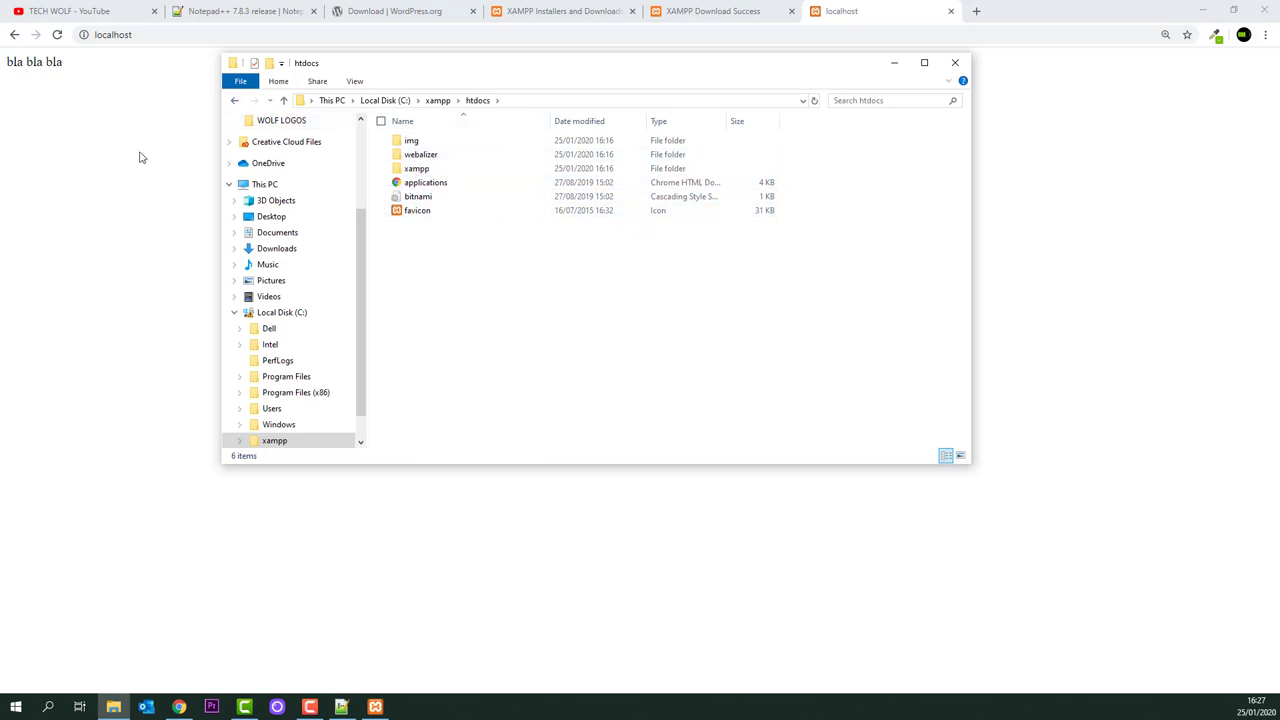
Reload localhost in Chrome to show the 'Index of /' directory listing.
click(140, 63)
click(150, 34)
key(Return)
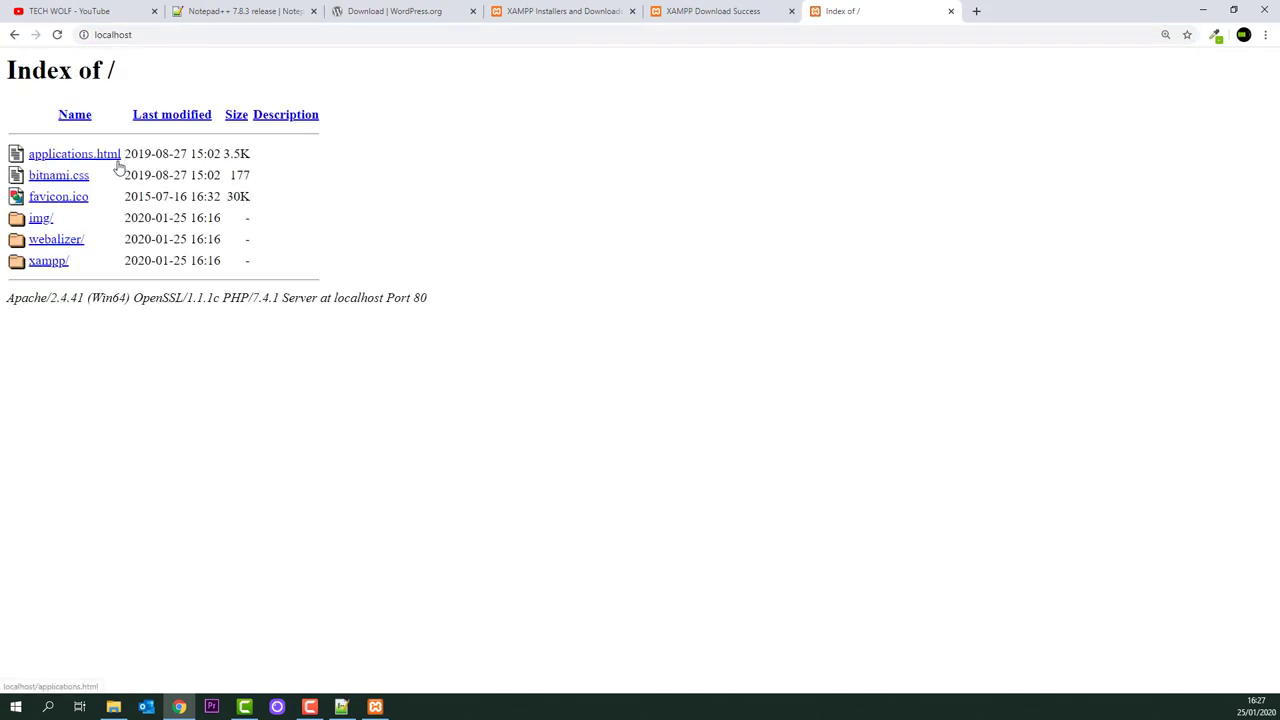
Check the listing of applications.html, bitnami.css, favicon.ico, img/, webalizer/, xampp/ and go back to htdocs.
click(113, 707)
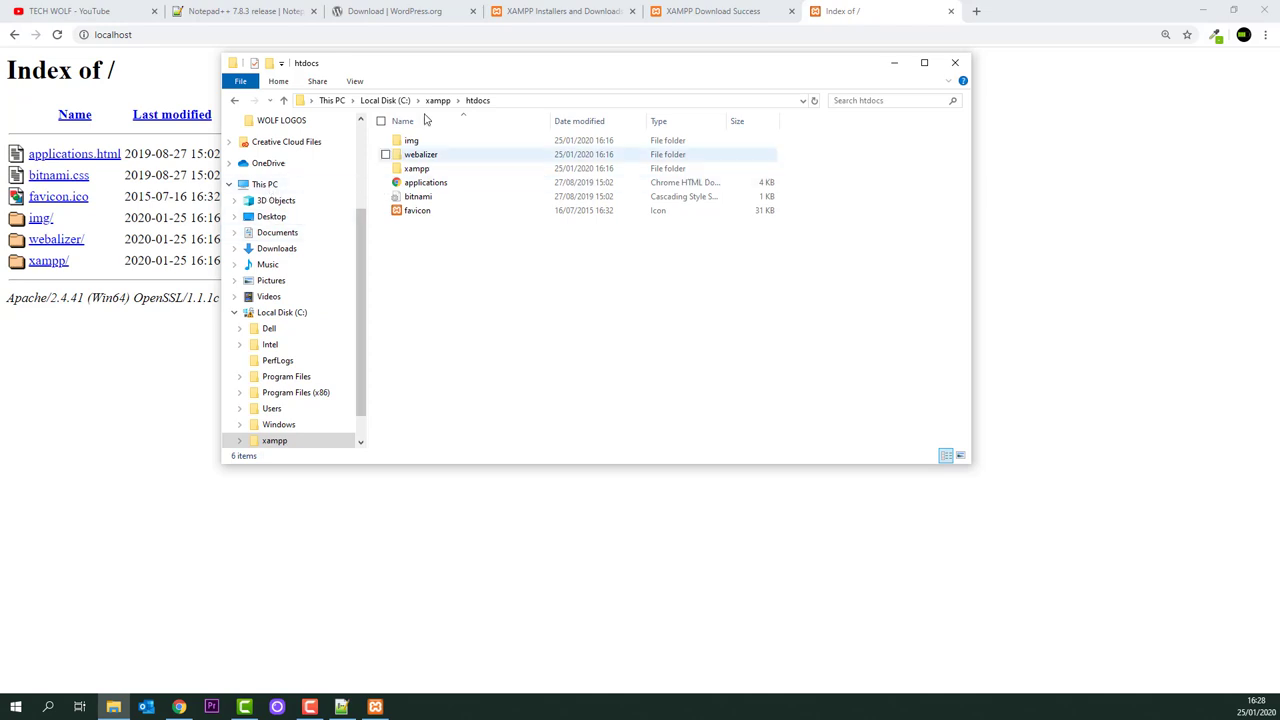
Navigate through This PC to Local Disk (C:), select the xampp folder, and bring up XAMPP Control Panel.
ctrl+scroll(640, 366, up, 4)
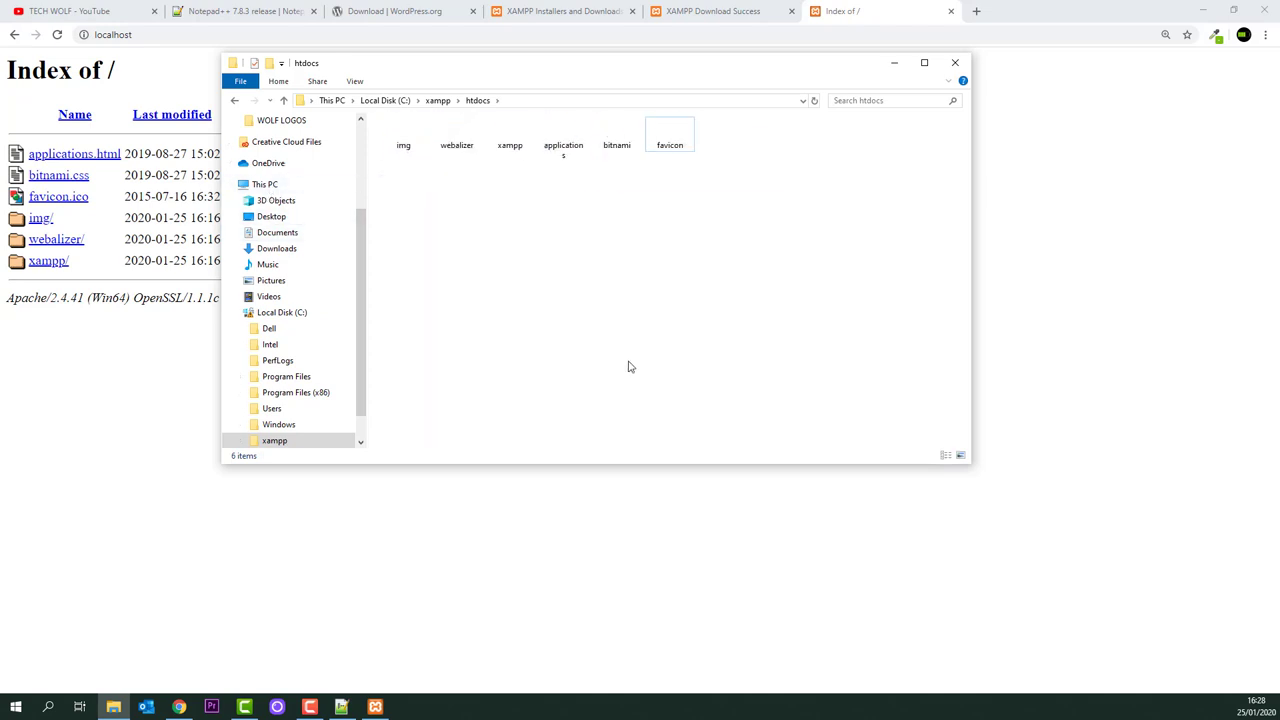
click(265, 184)
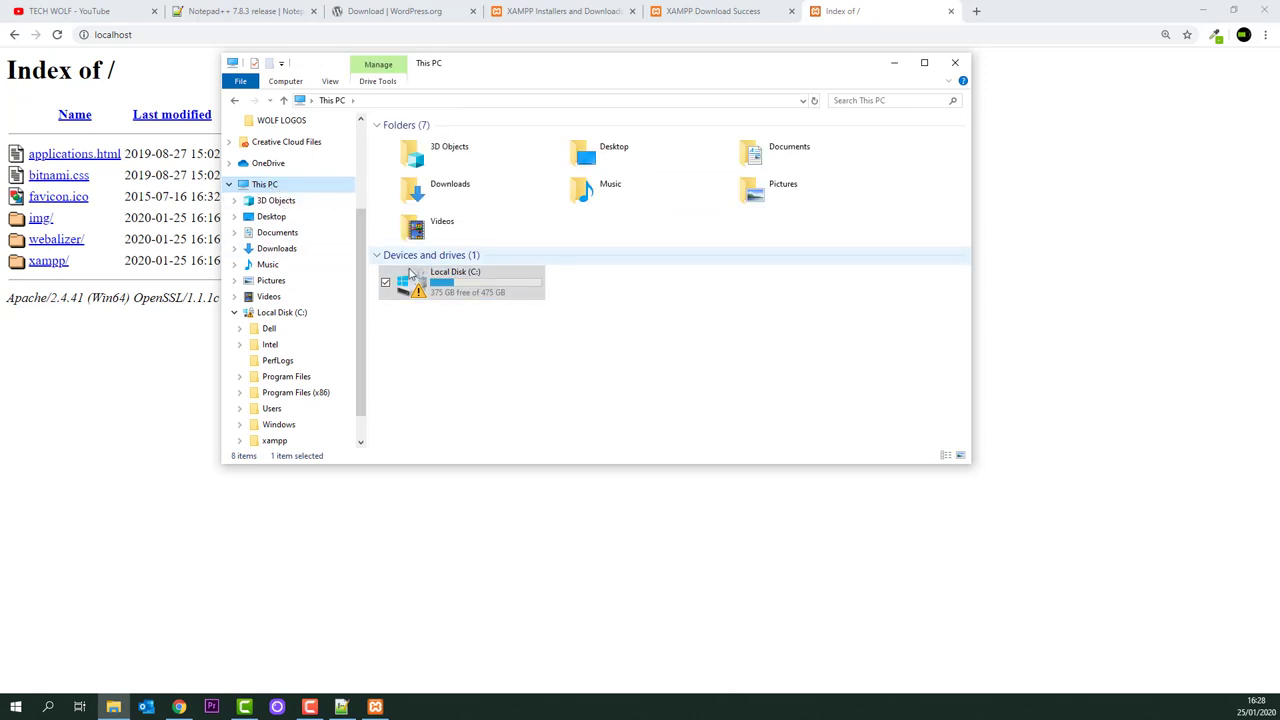
double_click(455, 284)
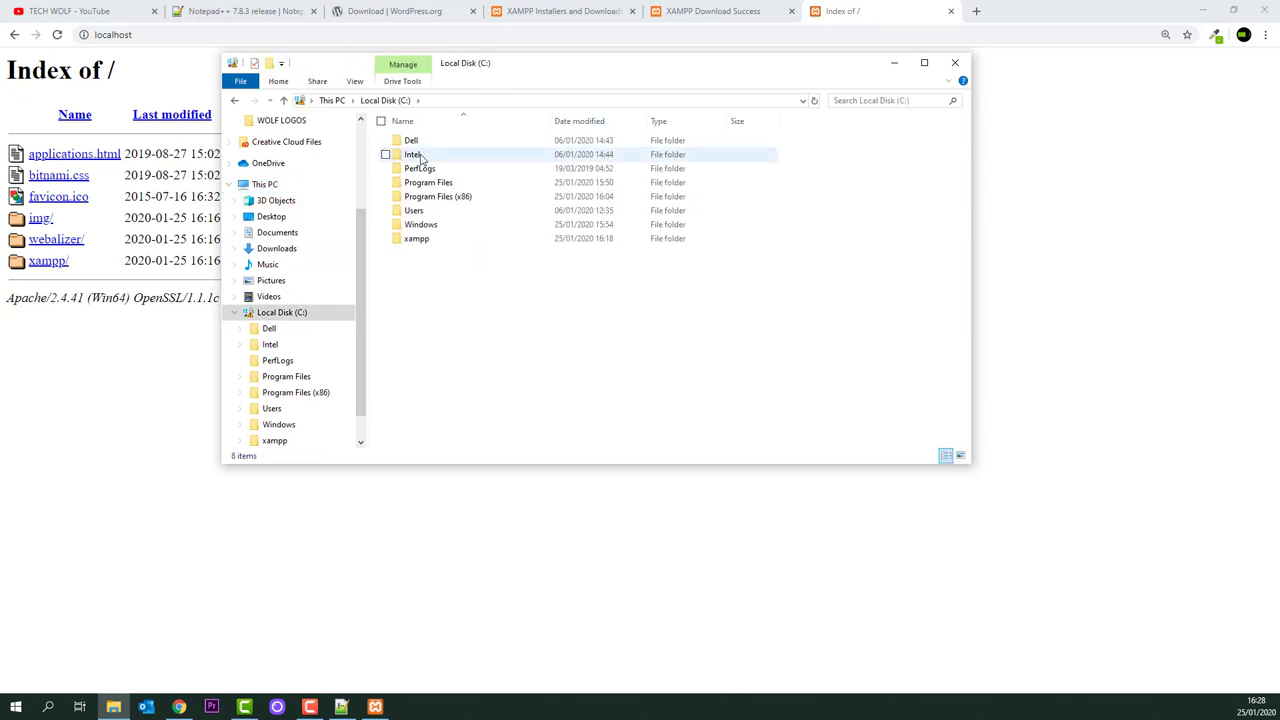
click(430, 242)
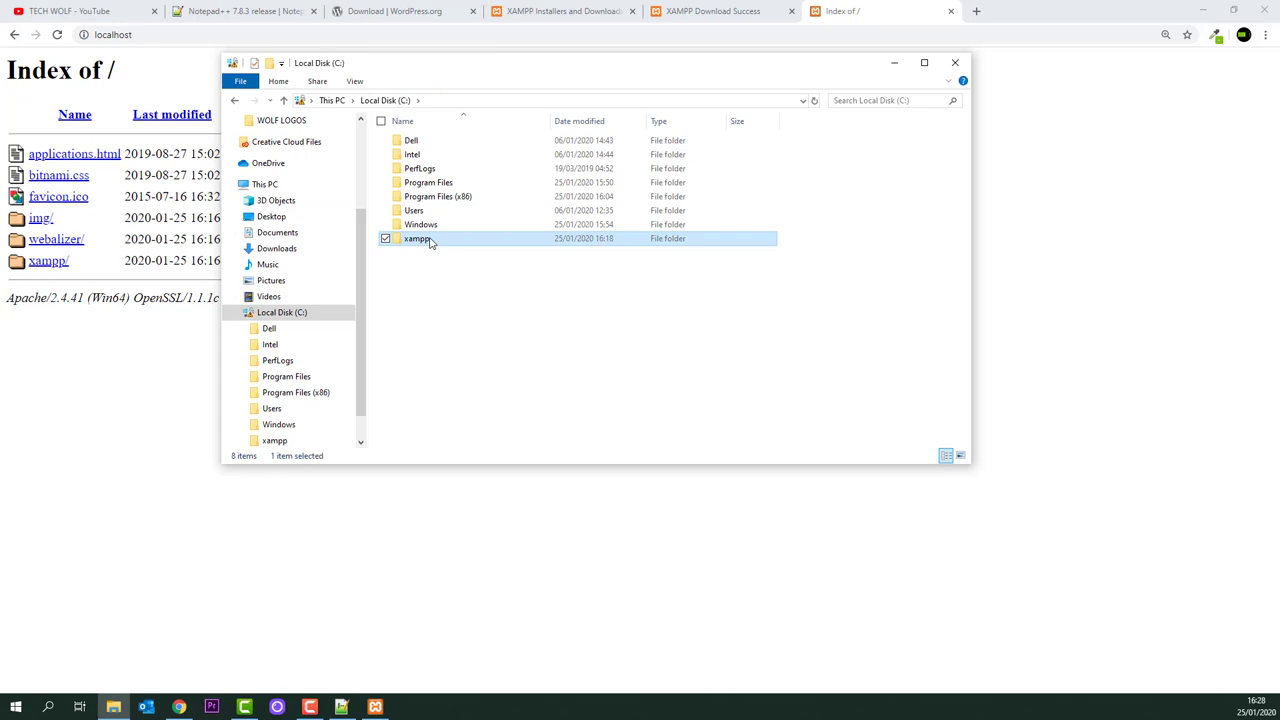
click(376, 708)
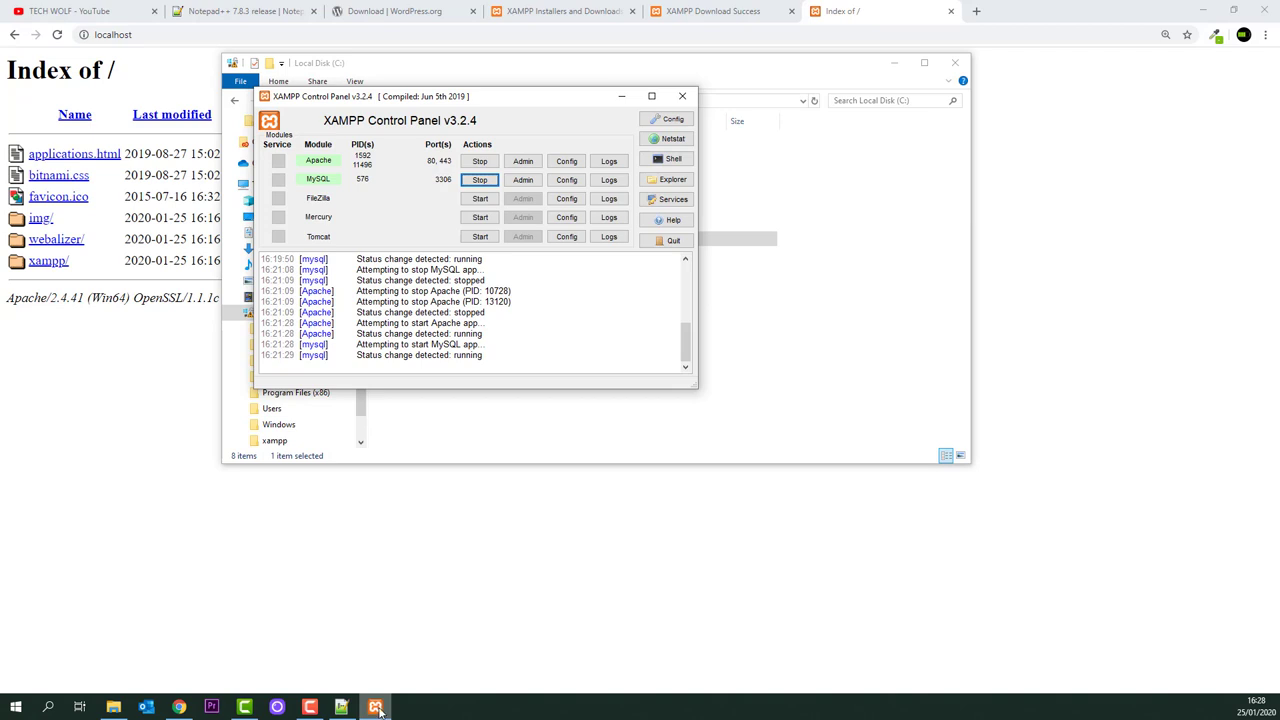
Load localhost/phpmyadmin in Chrome to reach the phpMyAdmin home page.
mouse_move(376, 708)
click(857, 28)
click(135, 35)
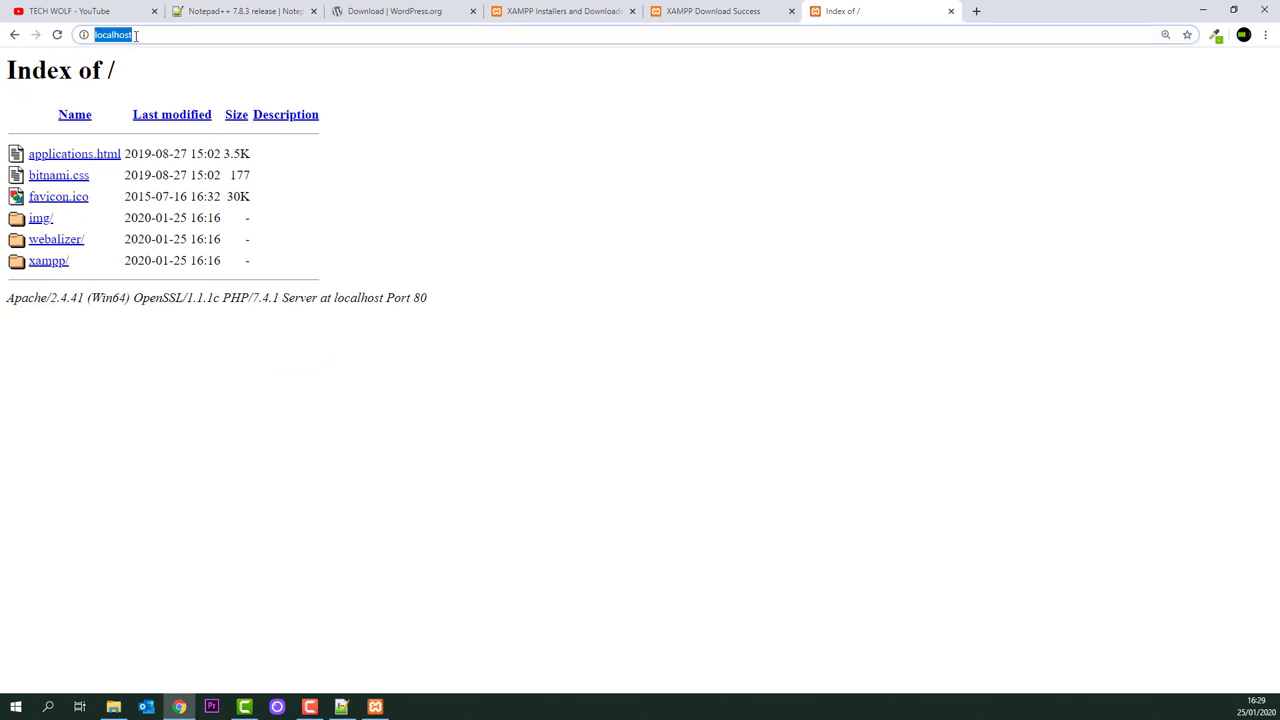
click(151, 35)
text(/)
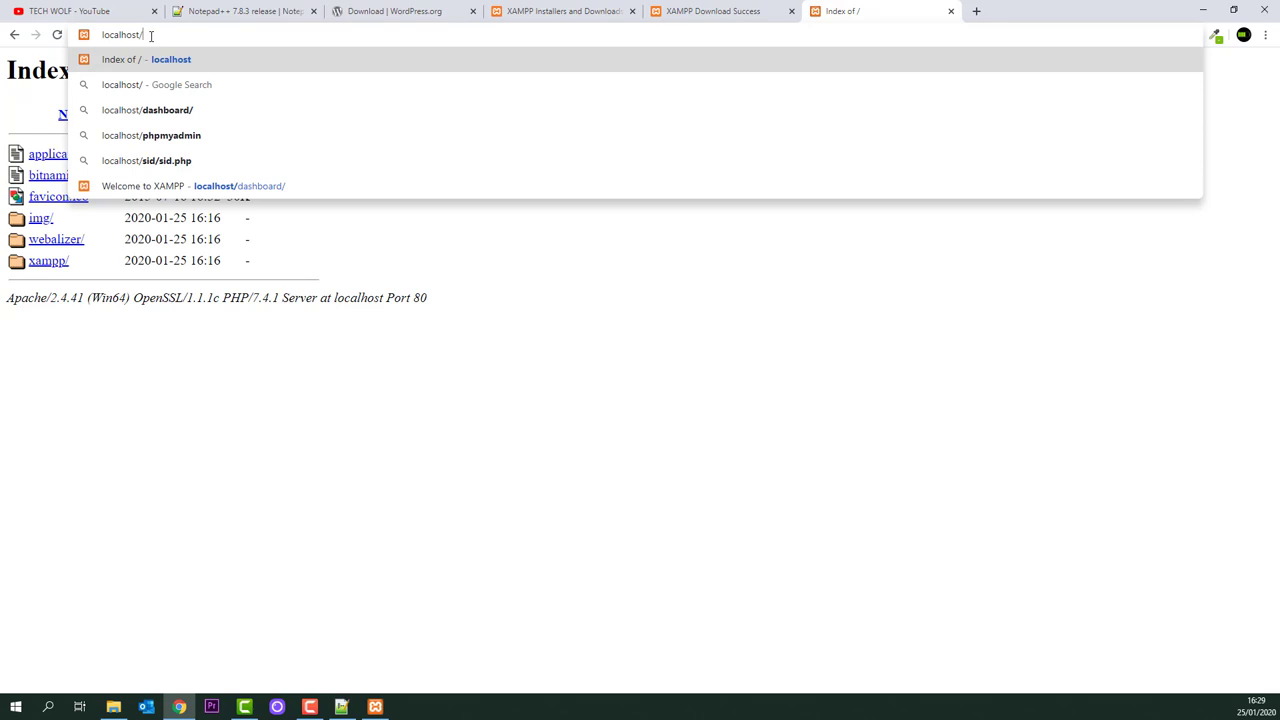
text(phpmy)
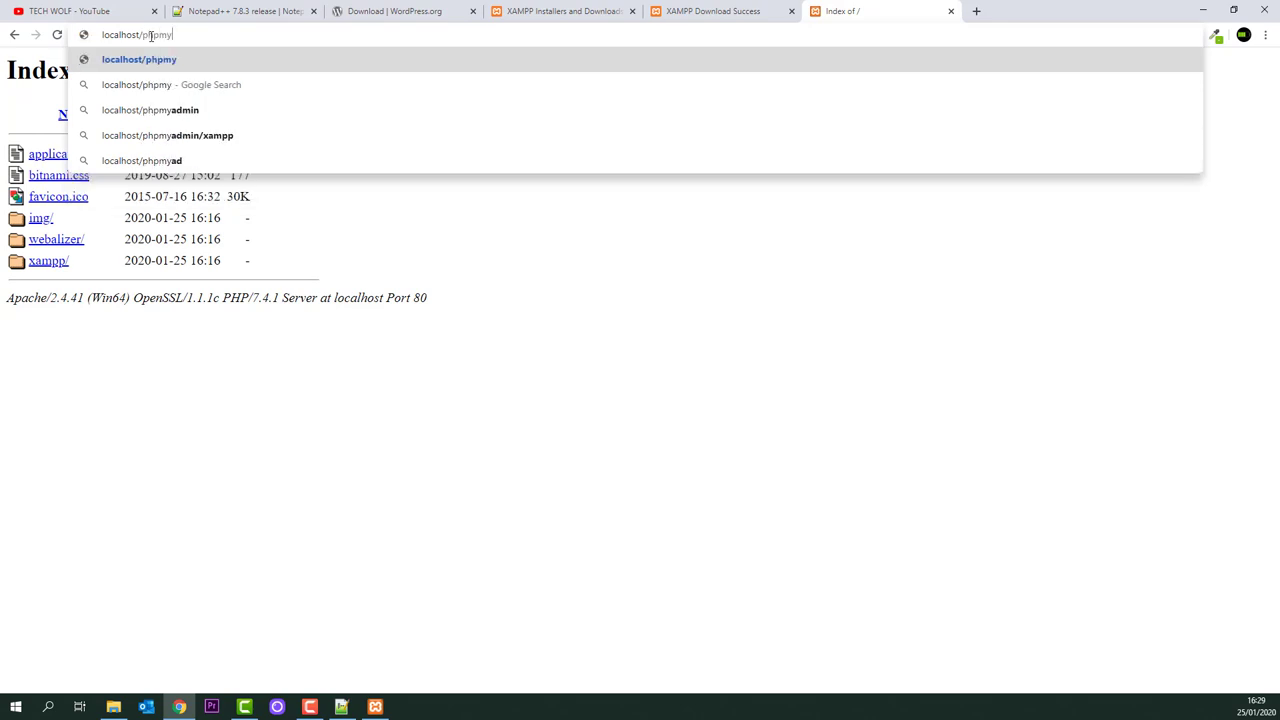
text(admin)
key(Return)
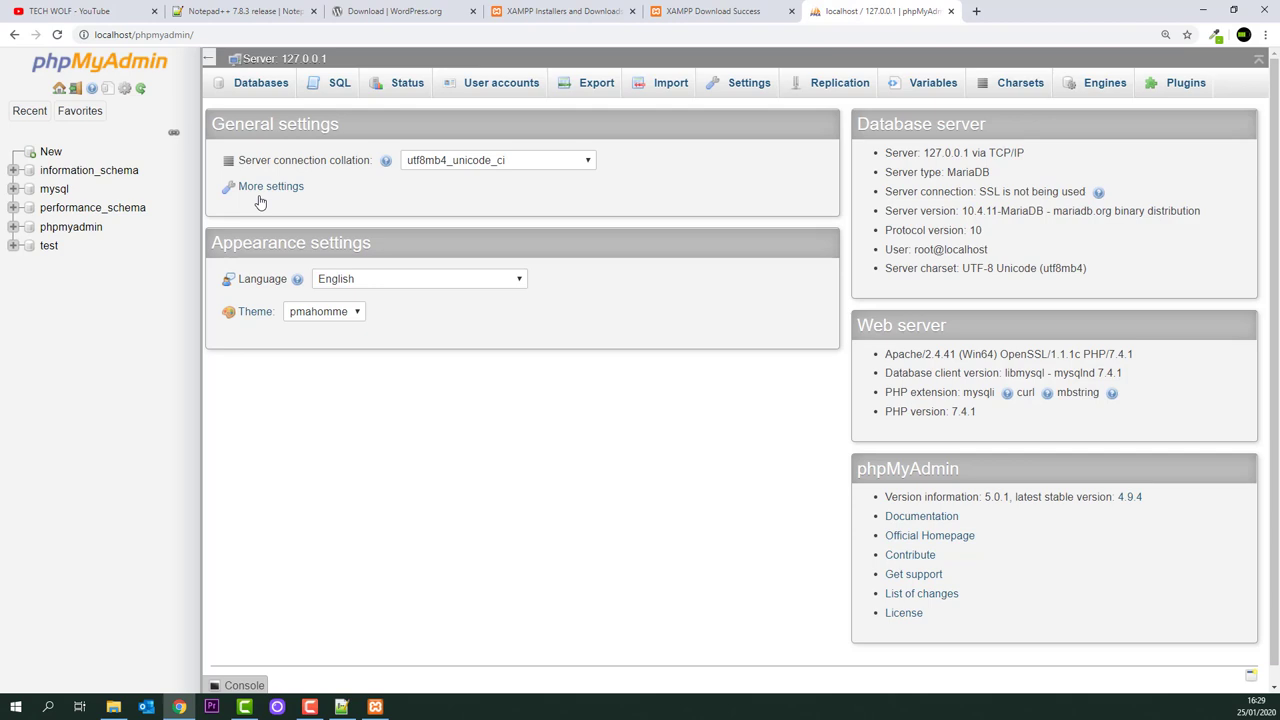
Create a new database named test_db from the Databases tab.
double_click(113, 34)
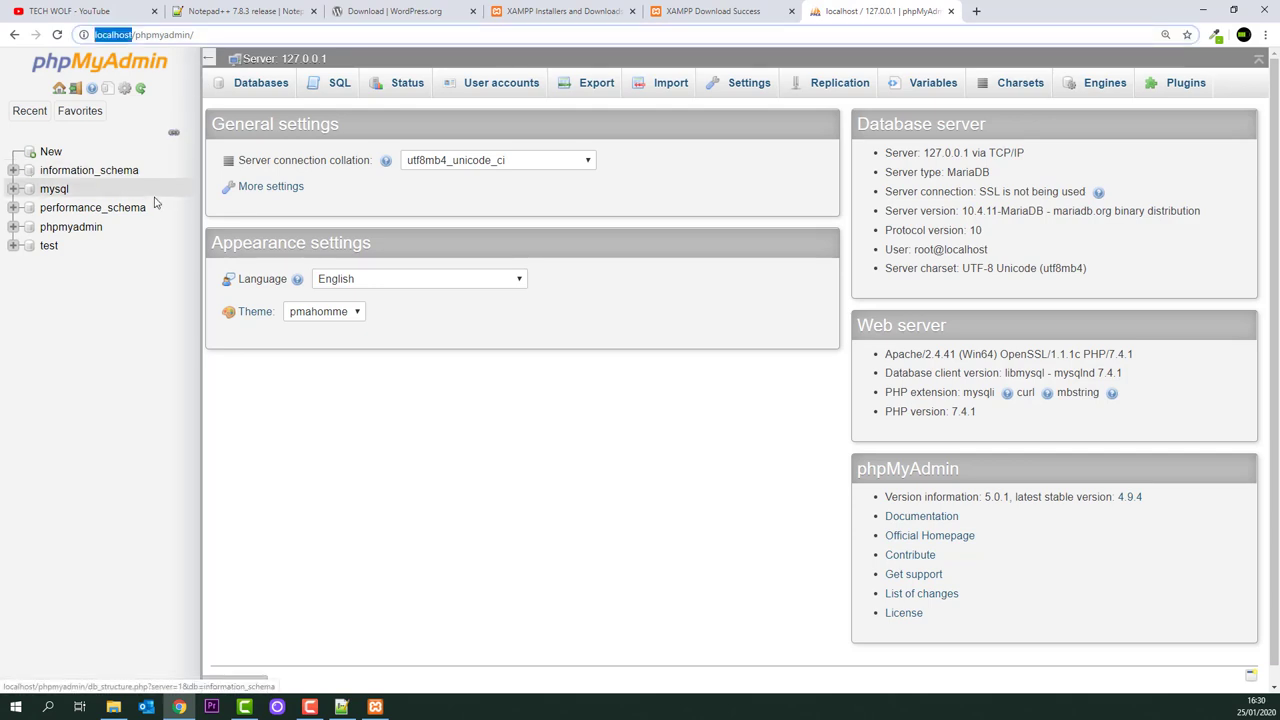
click(248, 84)
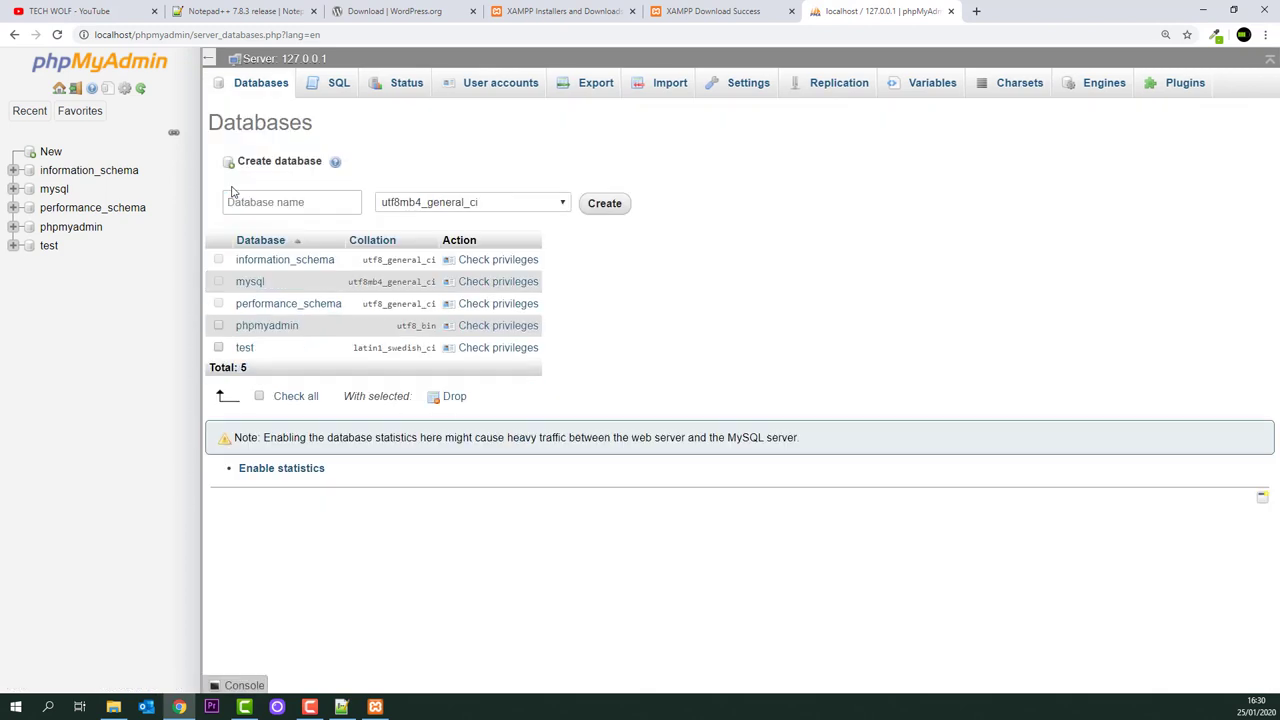
click(234, 195)
text(test_db)
drag(230, 202, 266, 201)
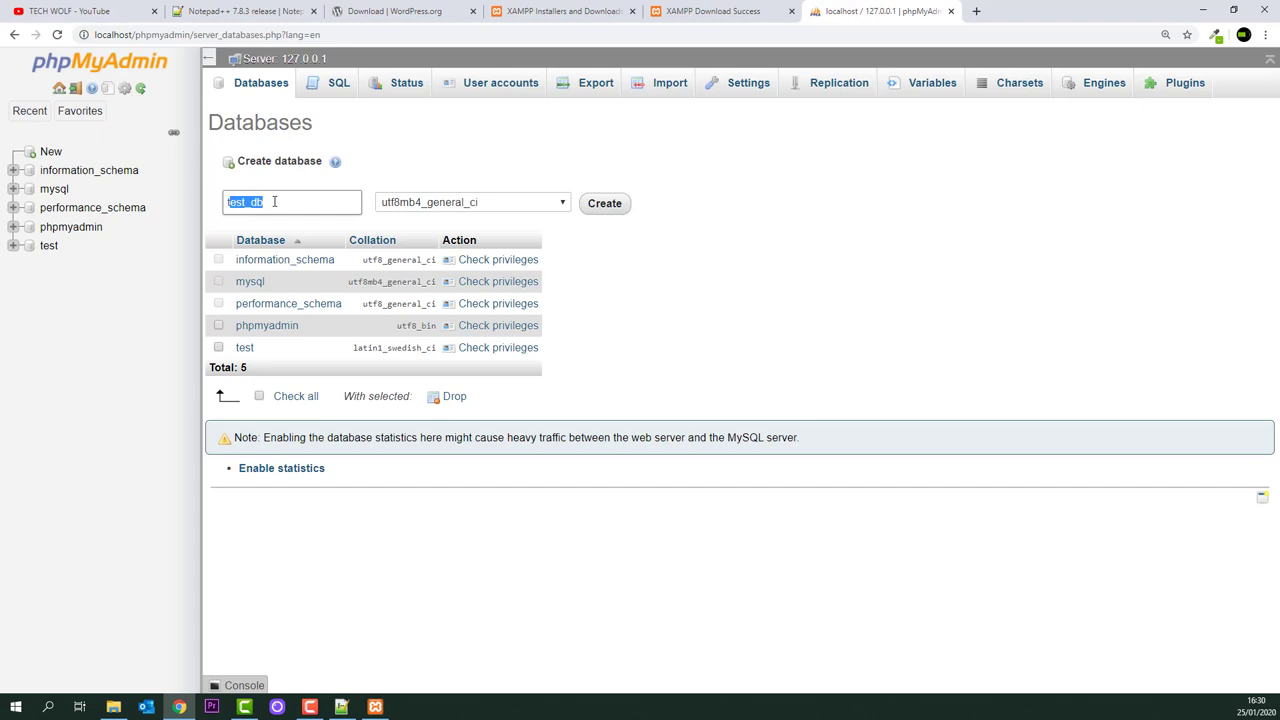
click(613, 205)
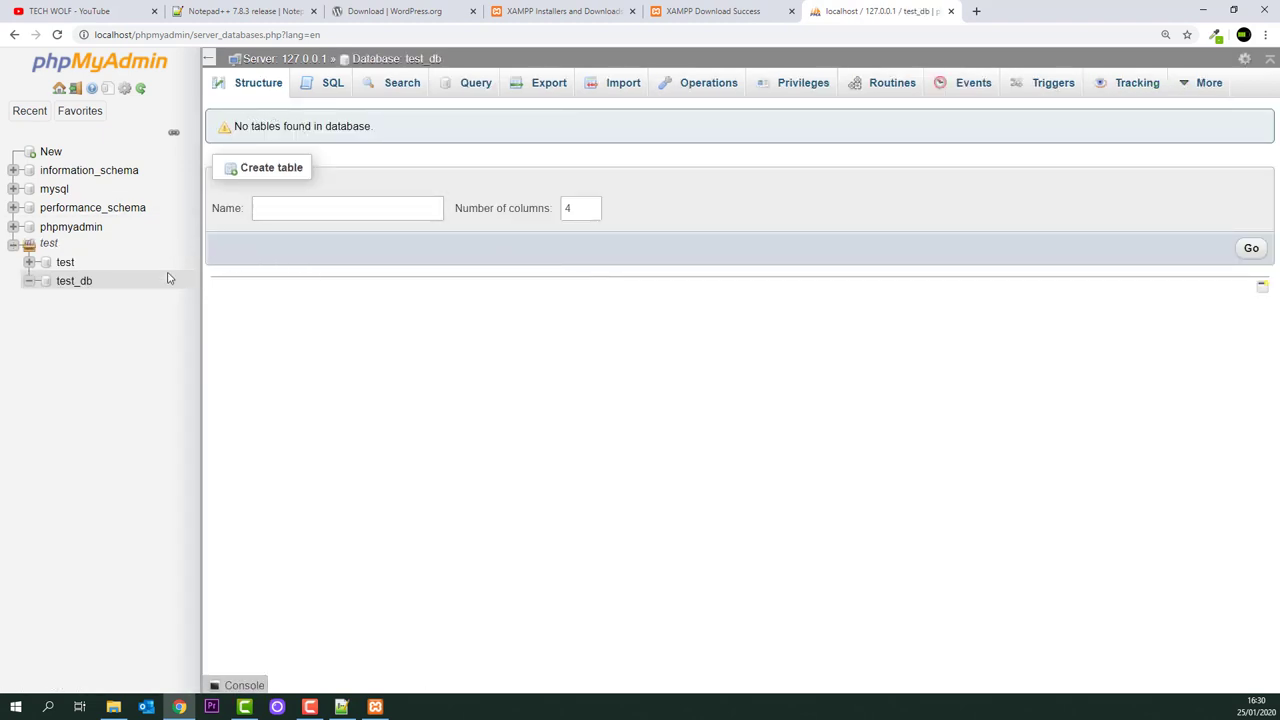
Open test_db to confirm it has no tables, then return to the server home page.
click(60, 90)
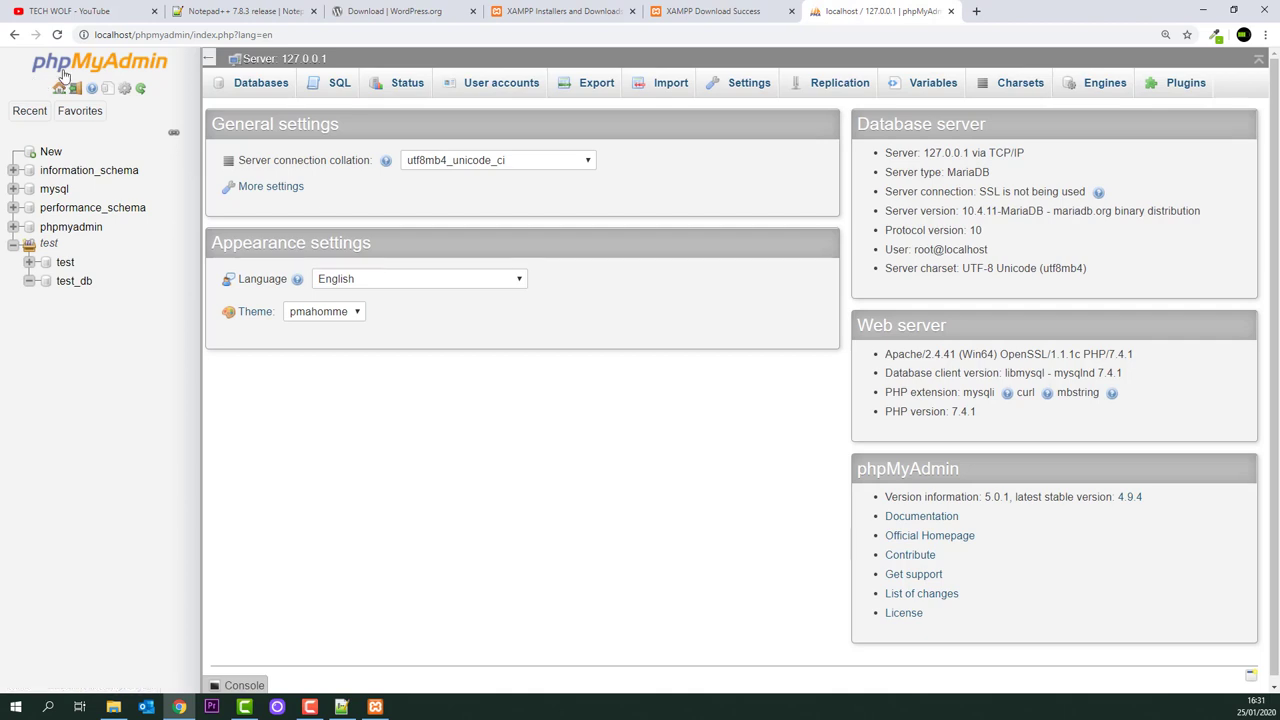
click(61, 89)
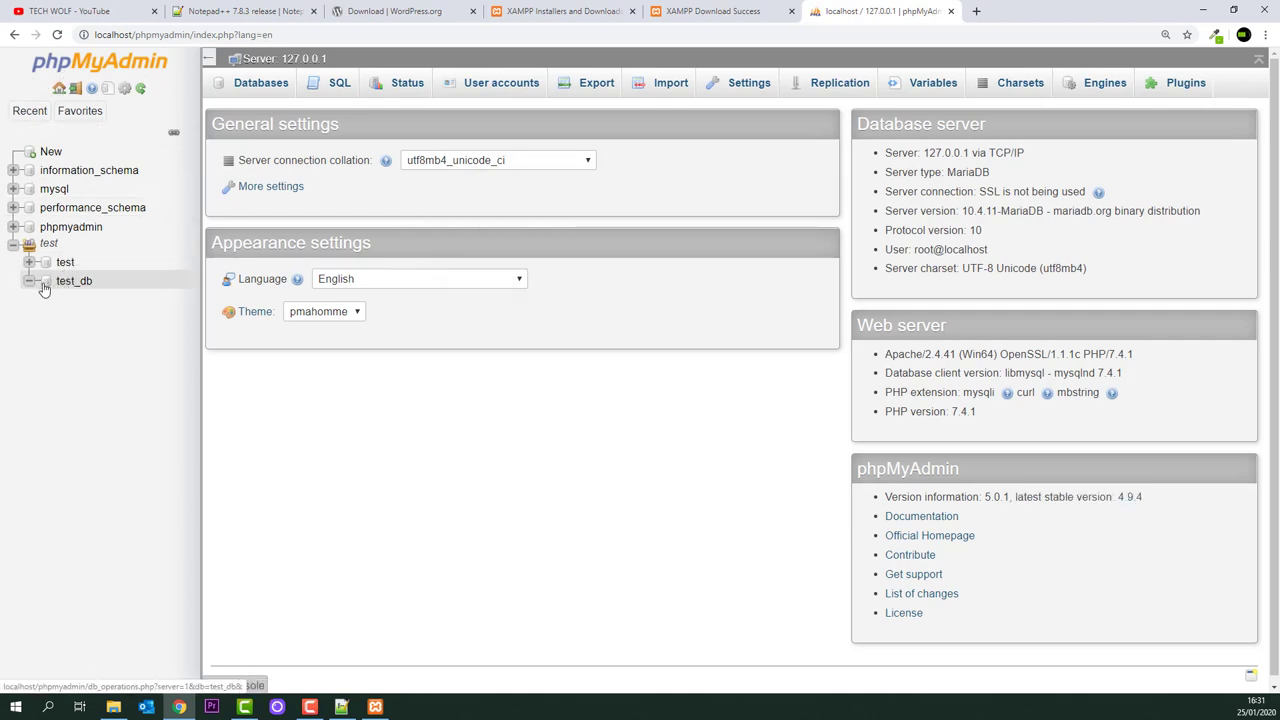
click(86, 286)
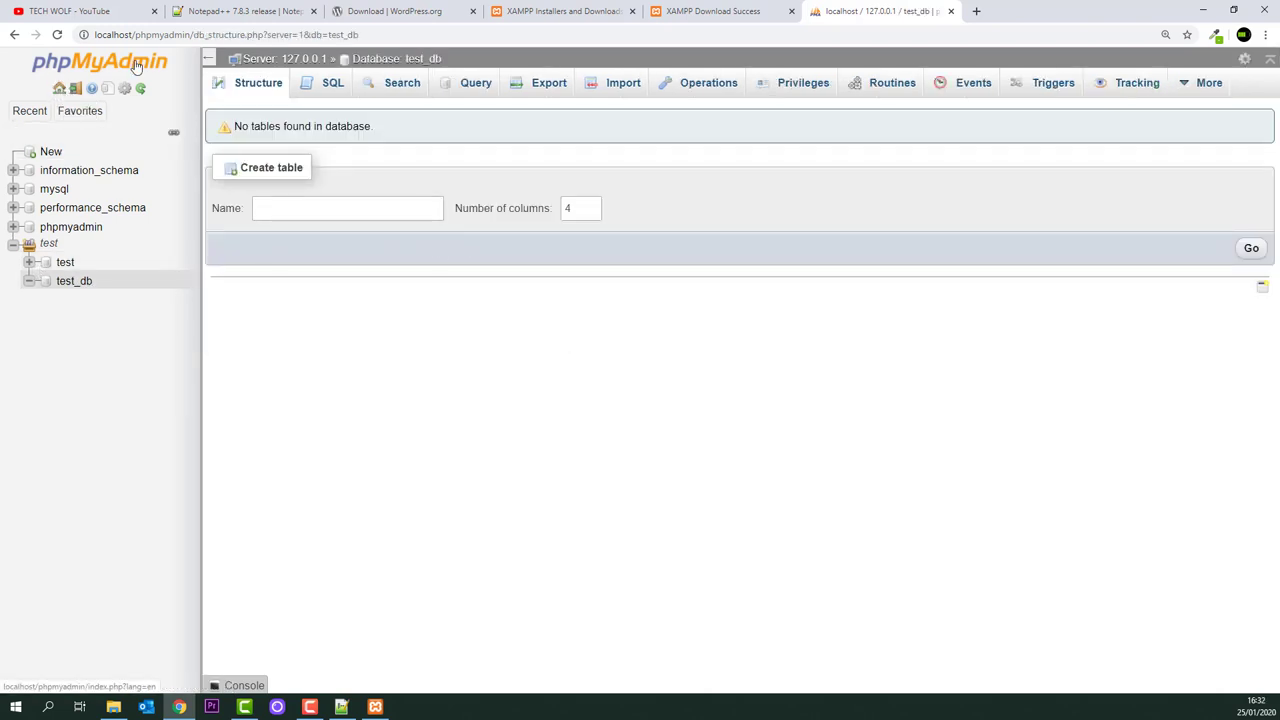
click(59, 88)
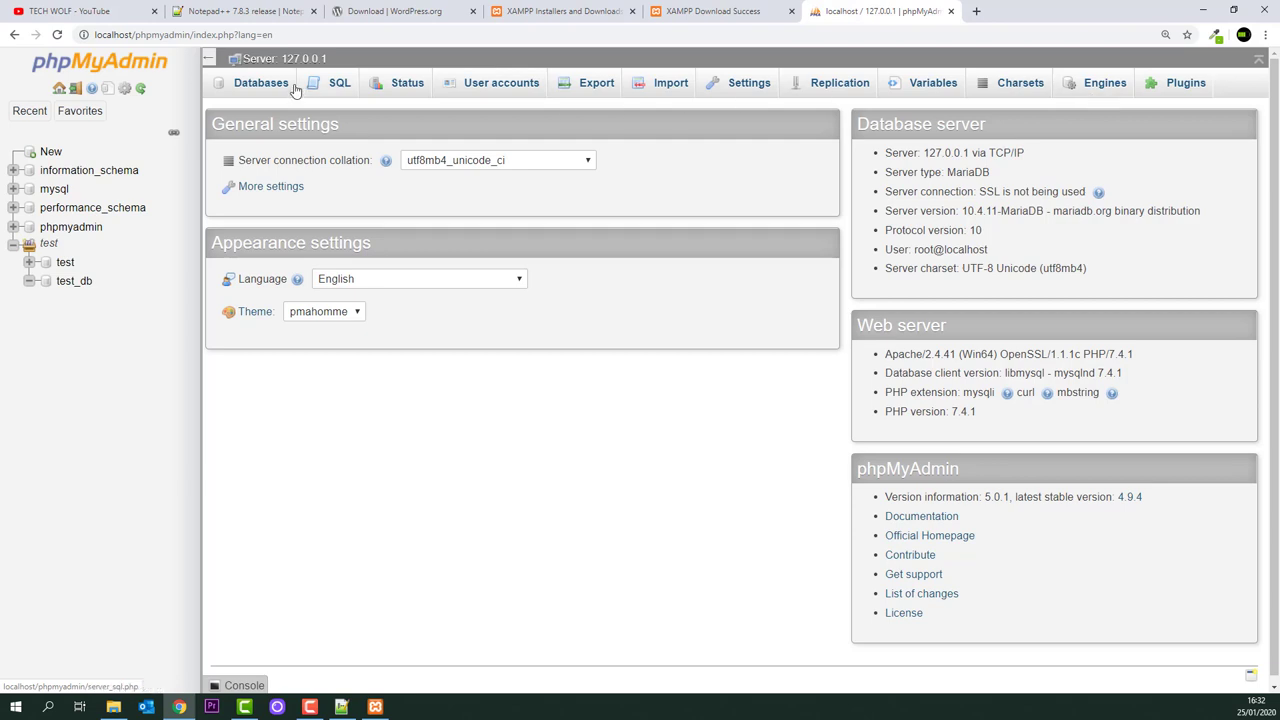
View the Databases list showing six databases including test_db.
click(261, 84)
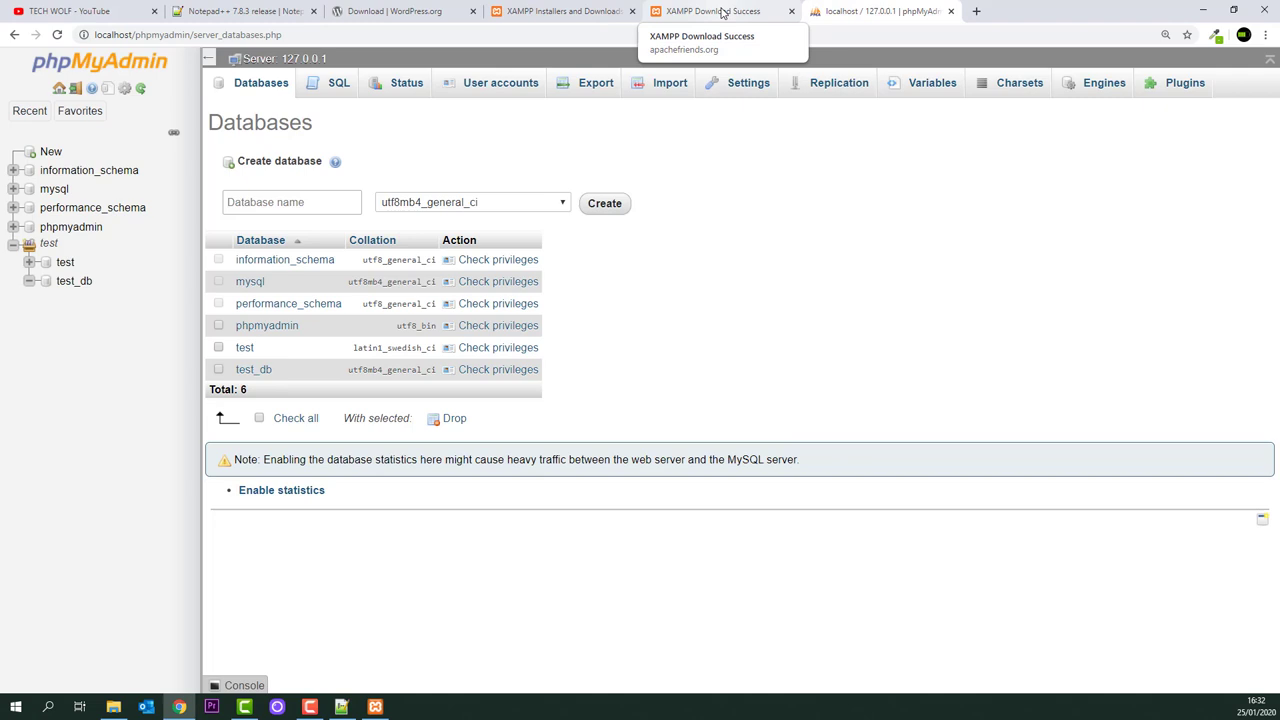
click(722, 12)
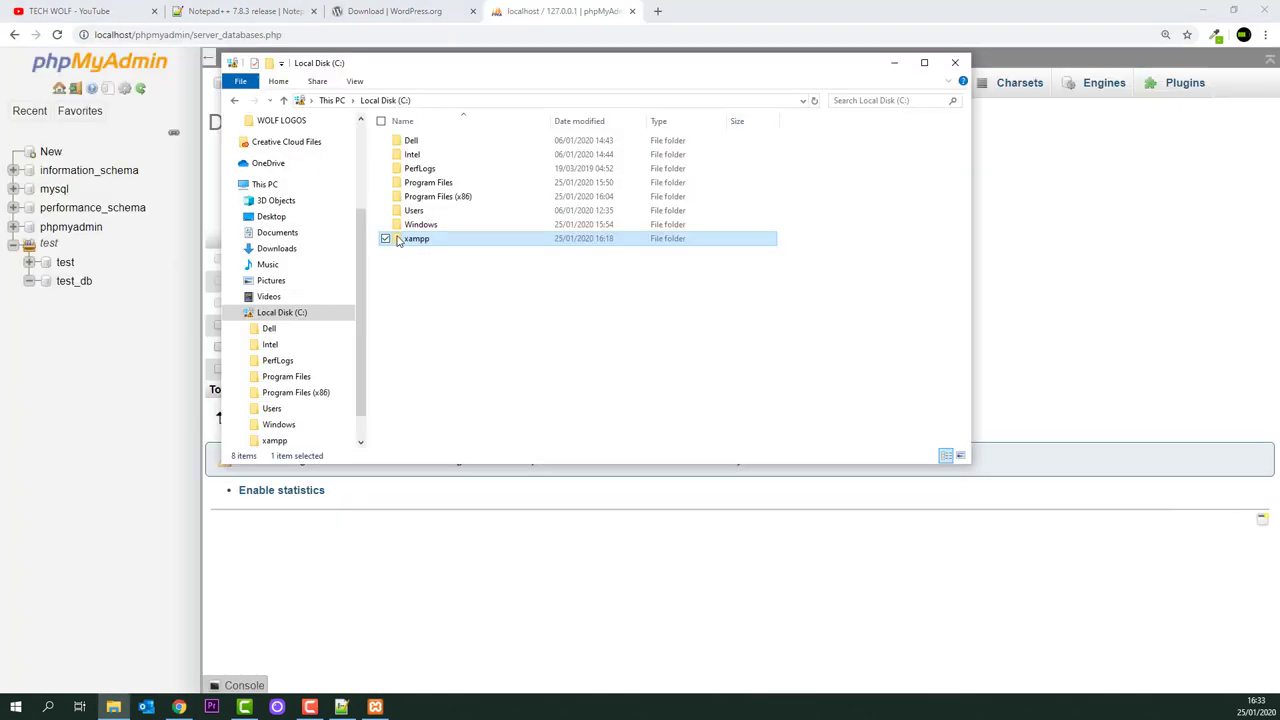
Browse into C:\xampp\htdocs and scroll through its contents.
double_click(398, 241)
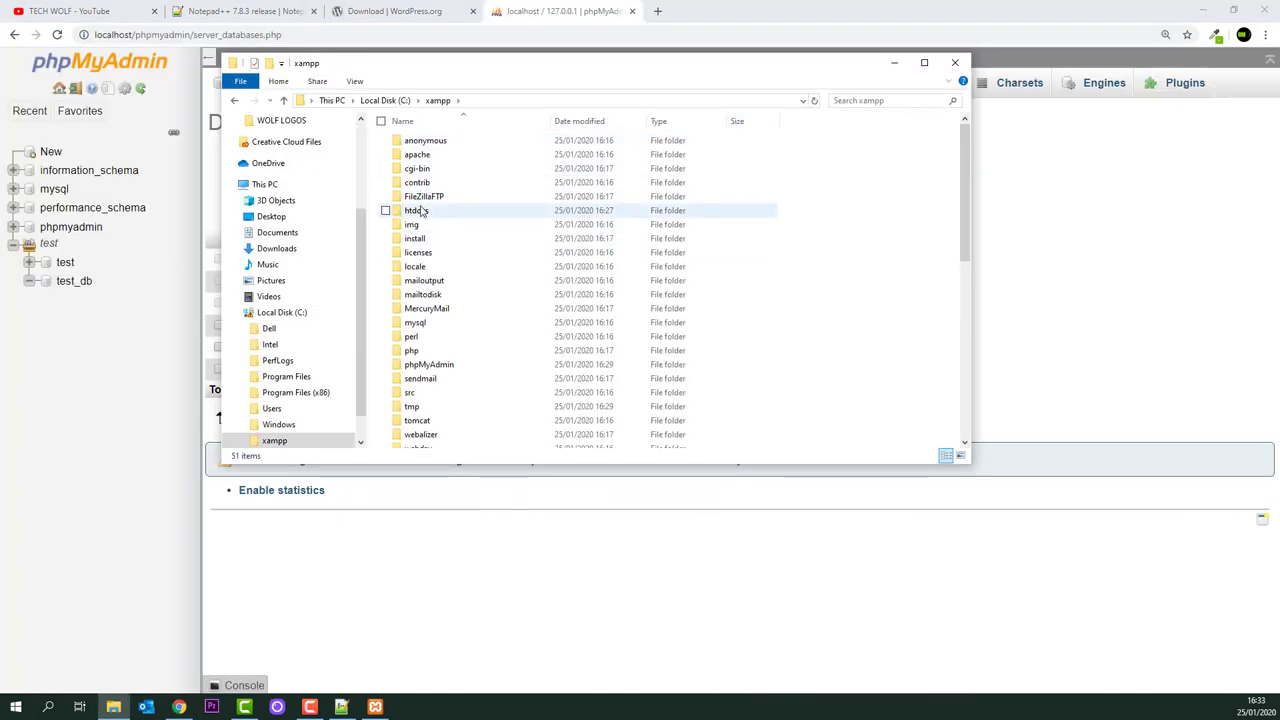
click(420, 212)
double_click(418, 211)
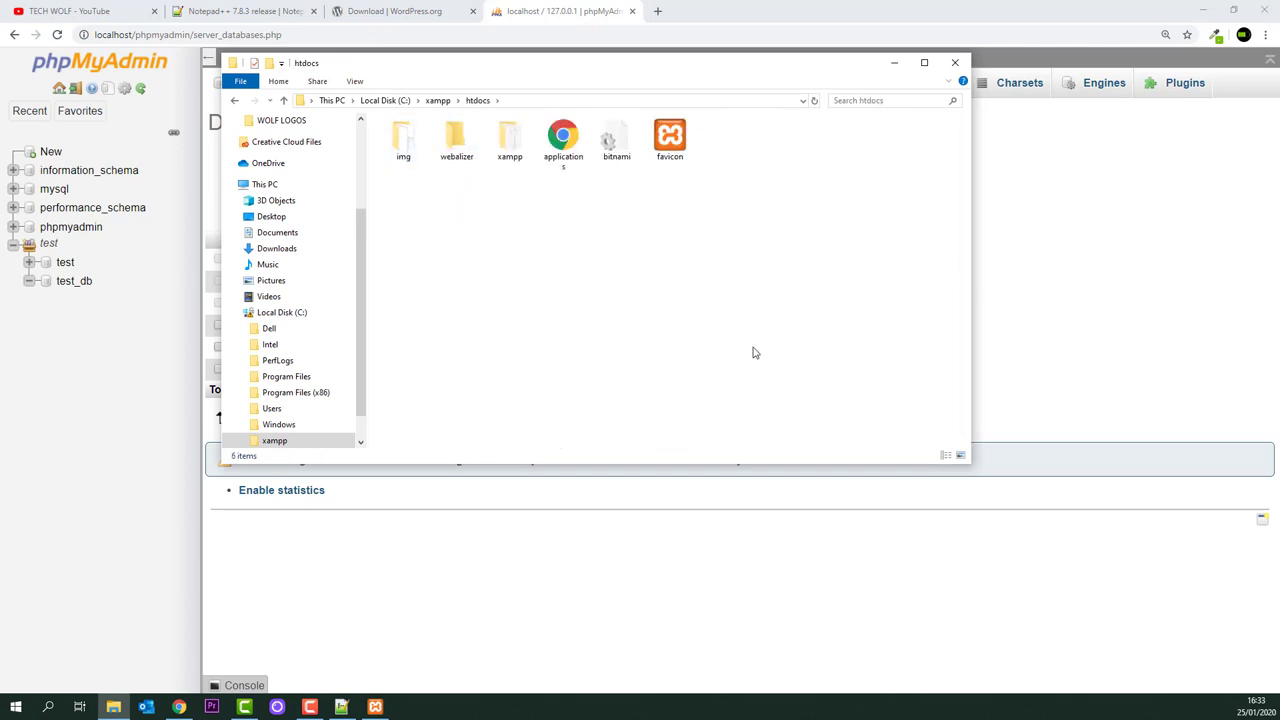
ctrl+scroll(680, 212, up, 2)
ctrl+scroll(650, 225, down, 4)
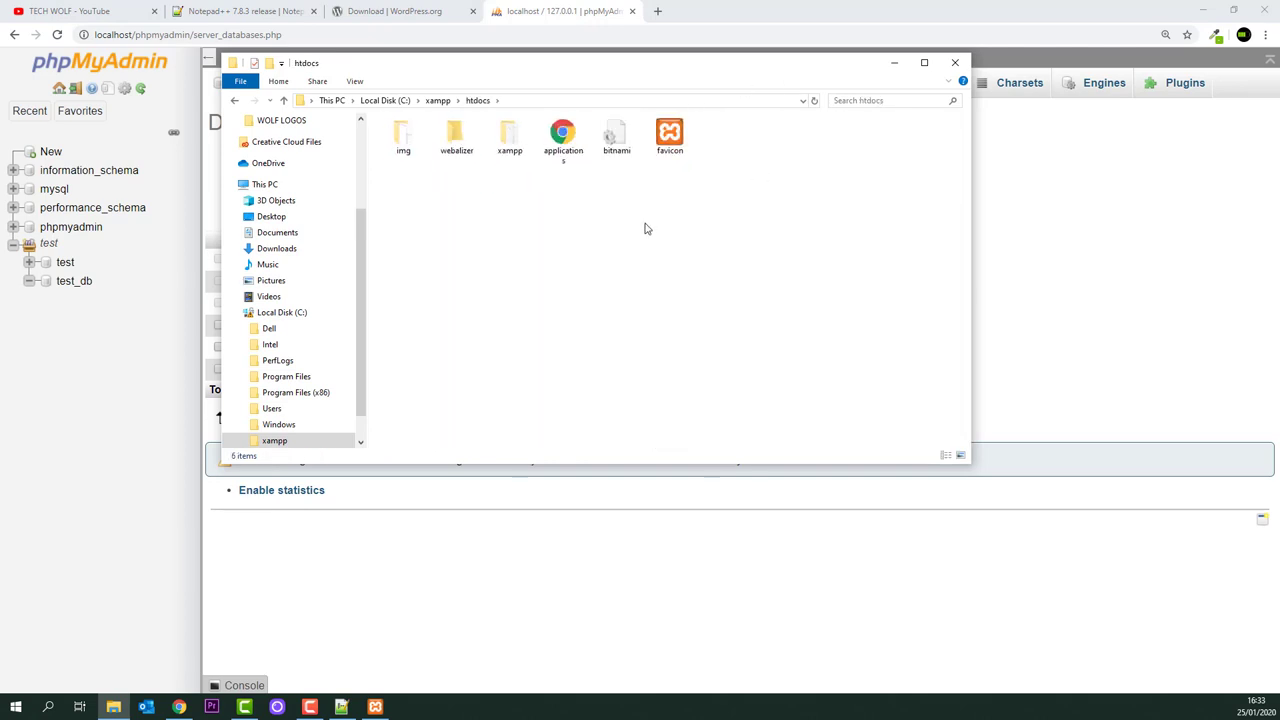
ctrl+scroll(638, 233, down, 3)
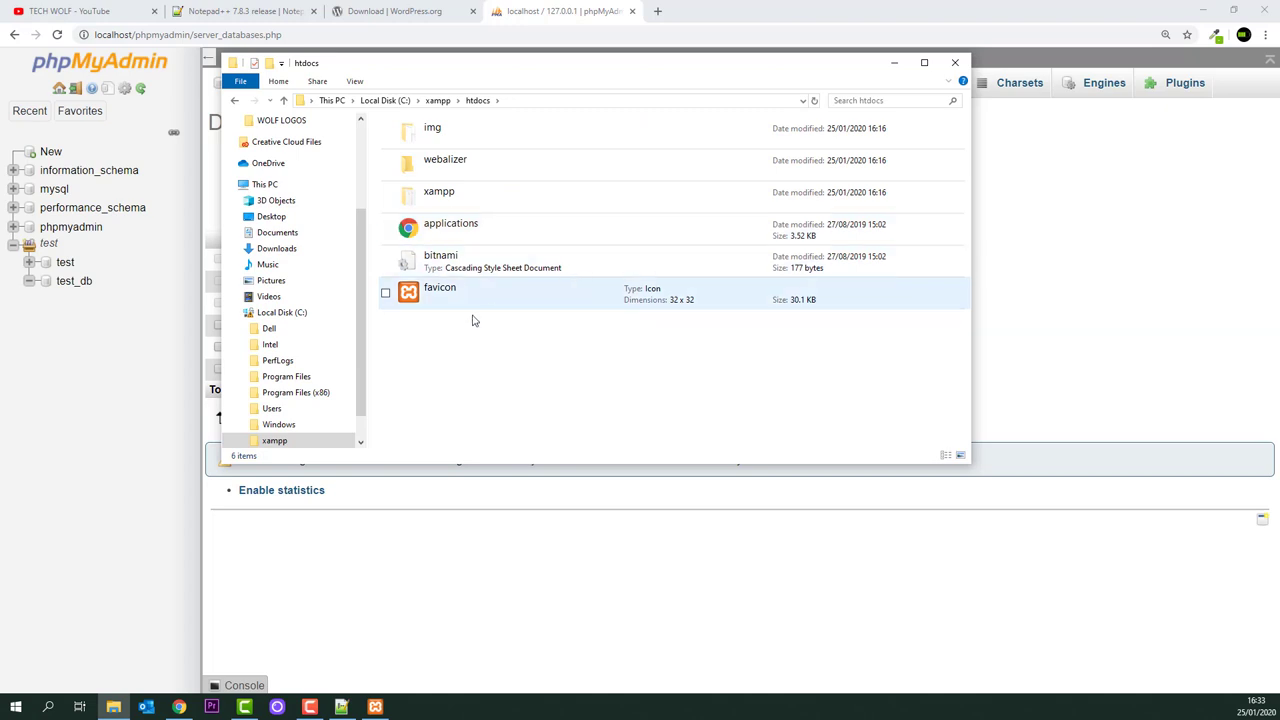
Open the wordpress-5.3.2 zip archive from the Downloads folder.
click(116, 712)
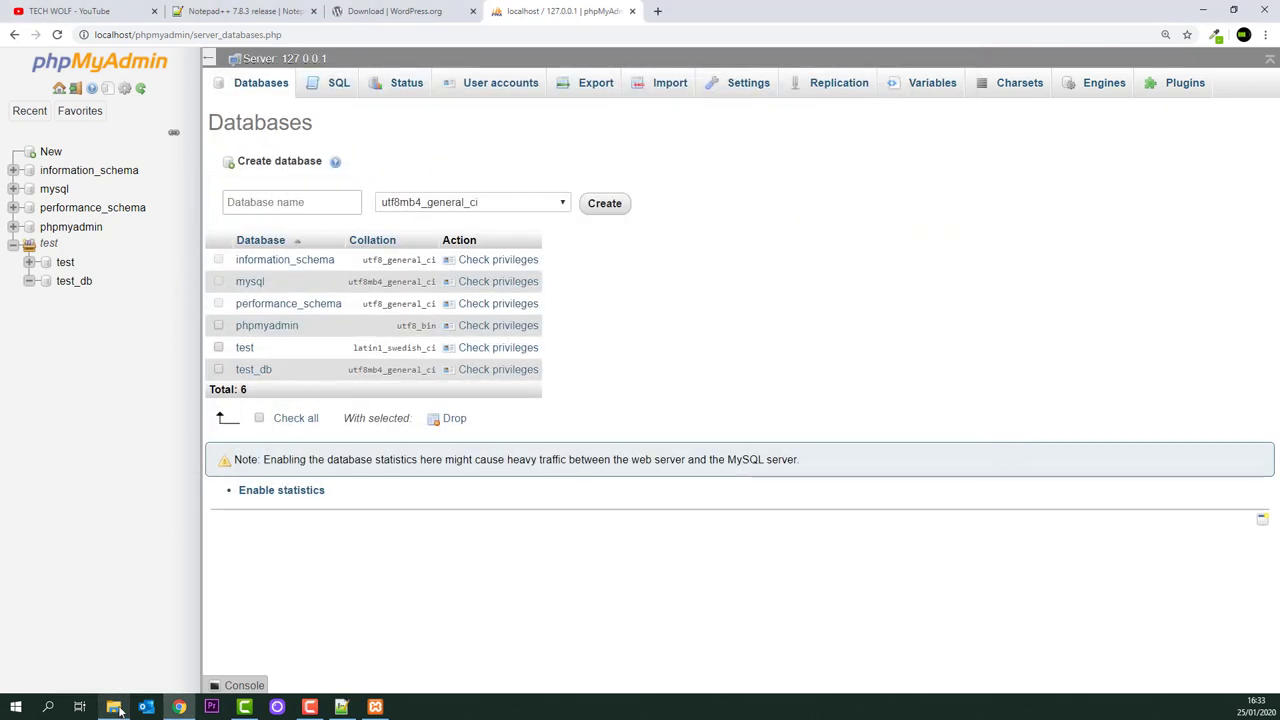
click(116, 712)
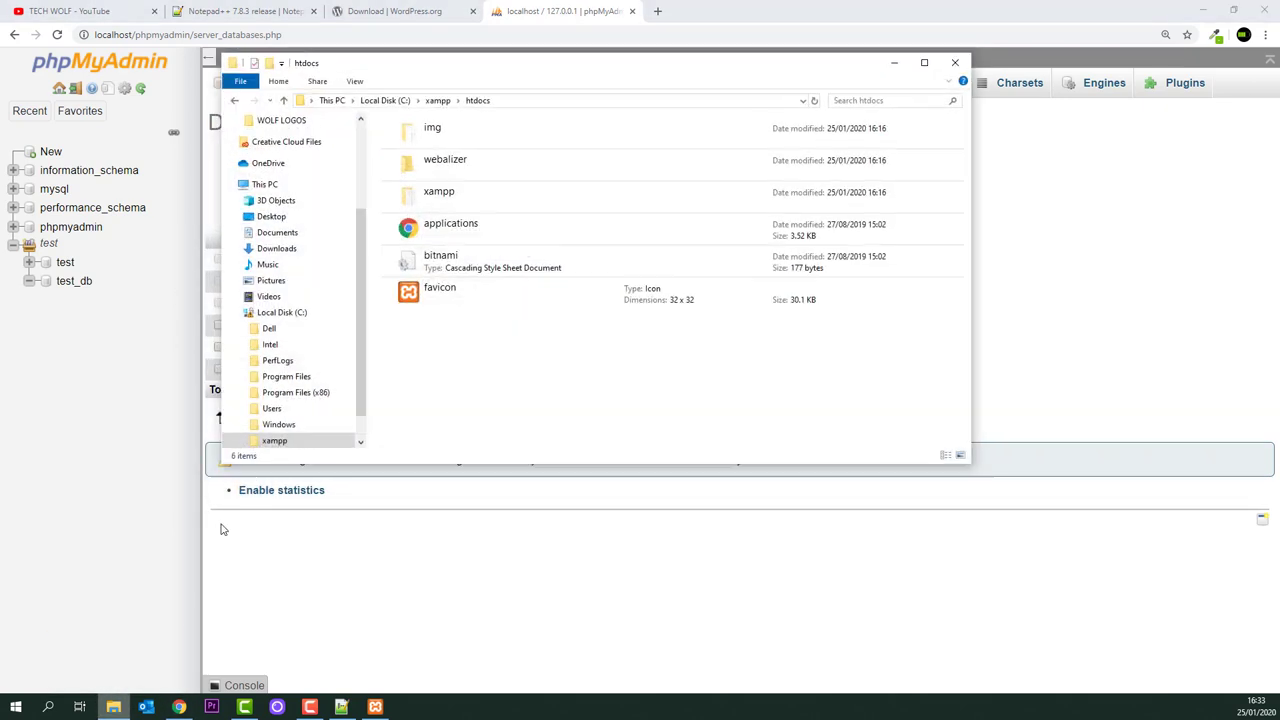
click(291, 250)
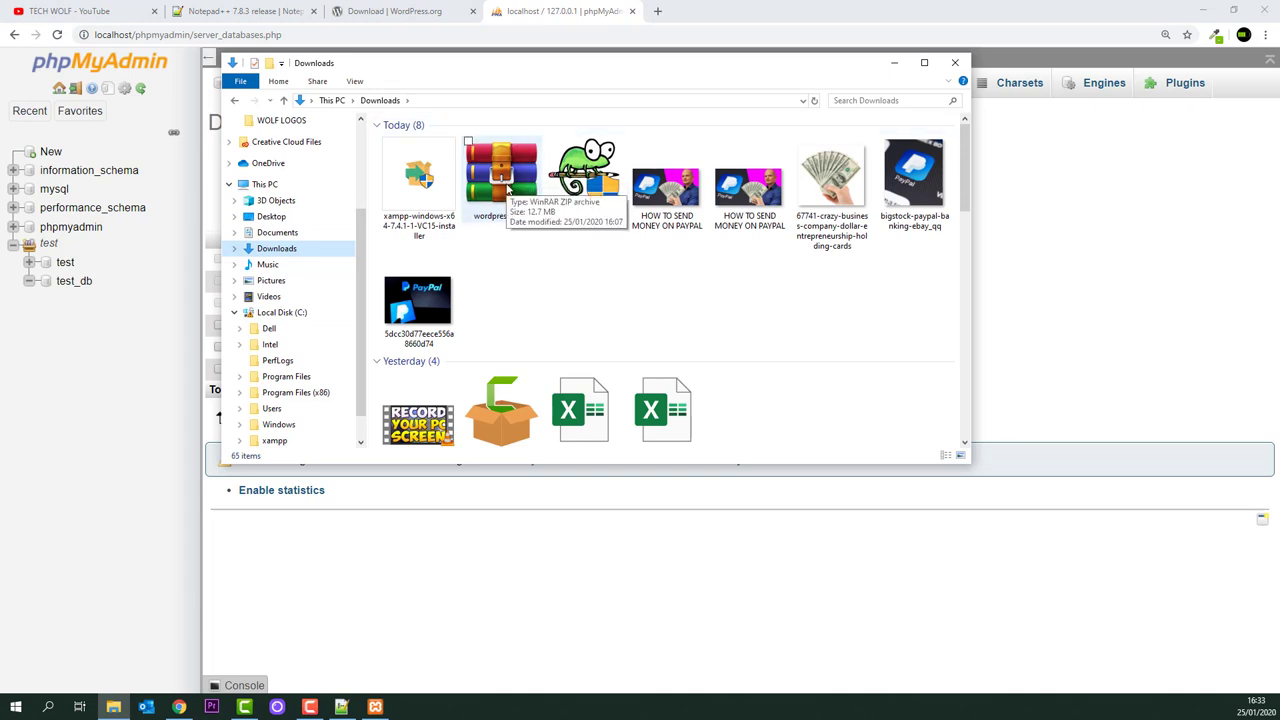
double_click(505, 188)
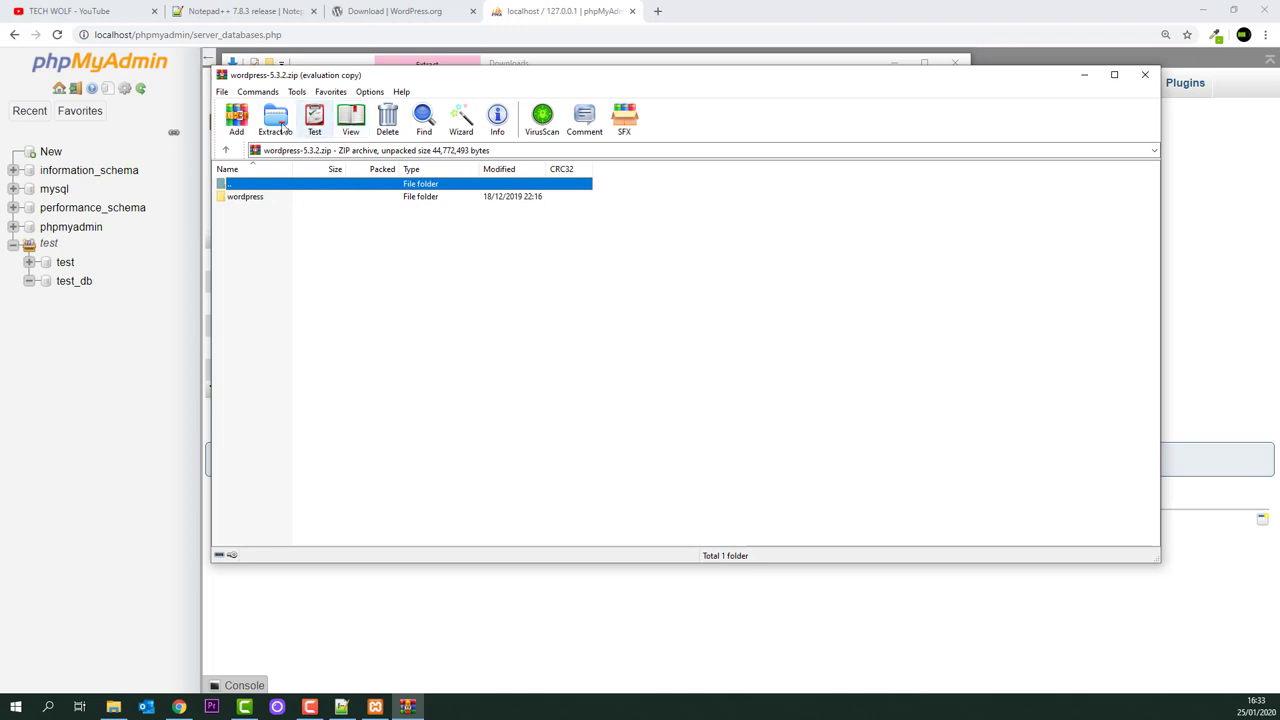
Extract the wordpress folder from wordpress-5.3.2.zip into C:\xampp\htdocs, then close WinRAR.
click(275, 120)
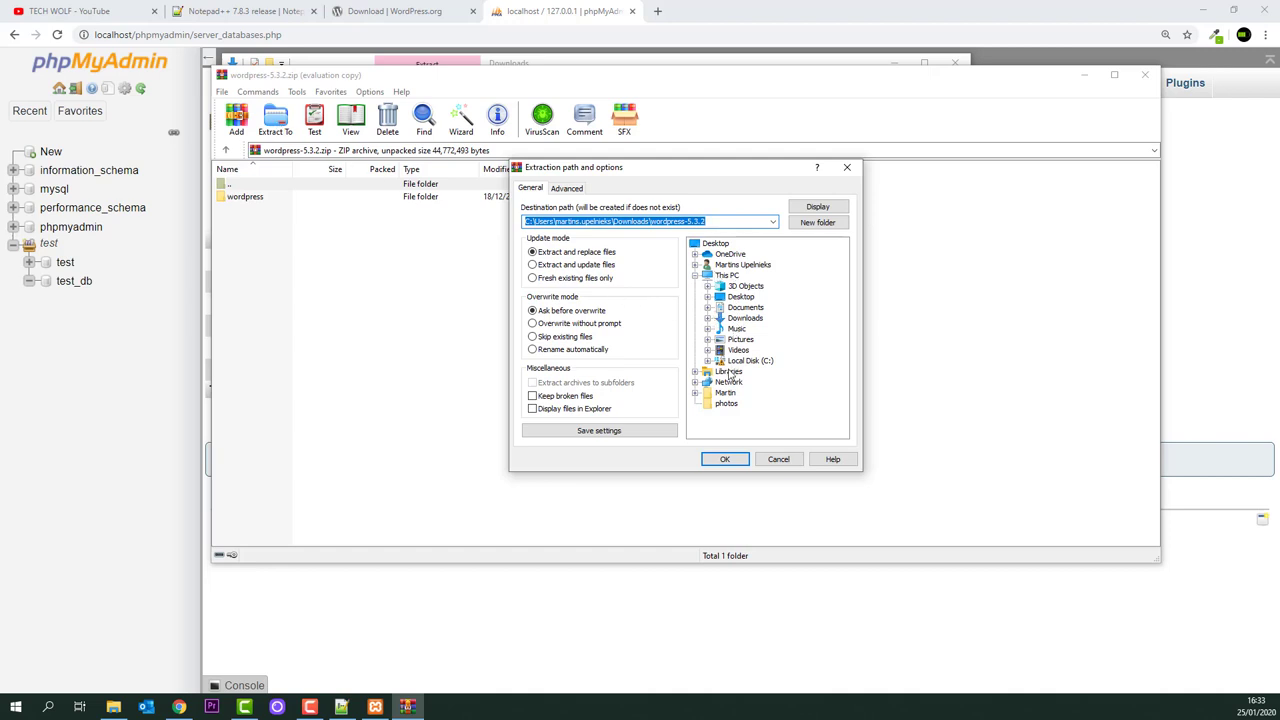
double_click(726, 275)
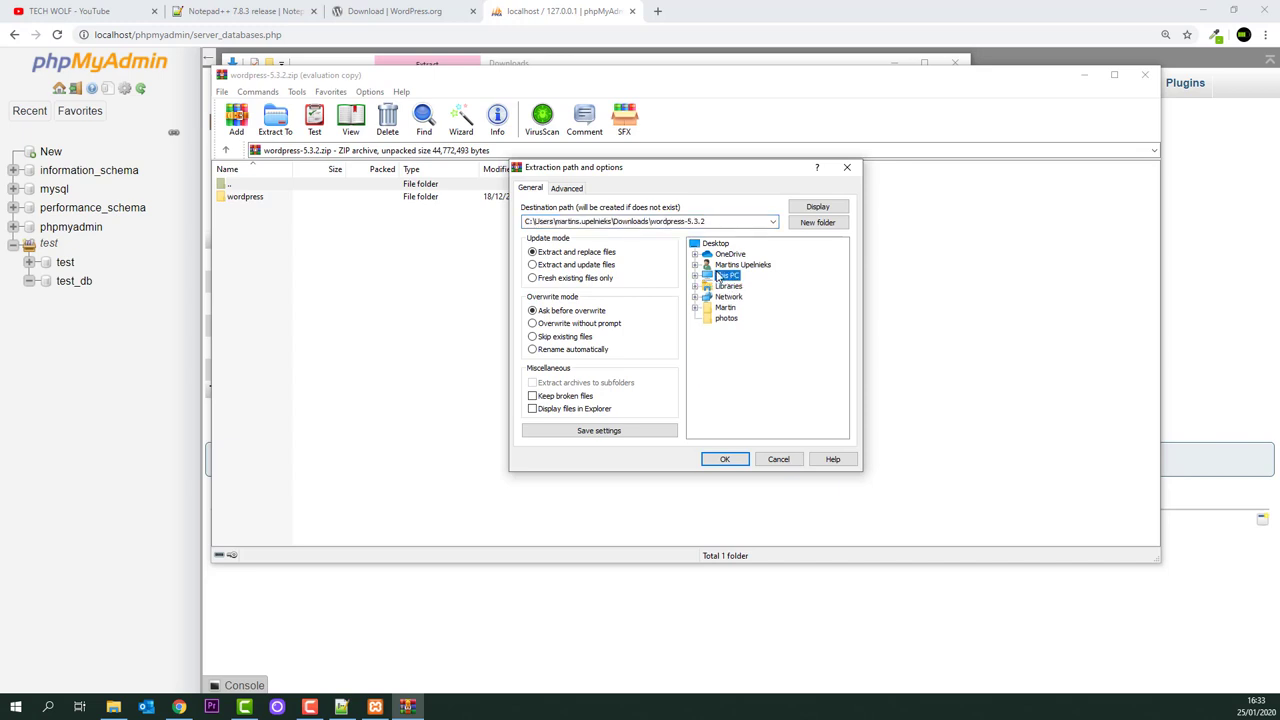
double_click(722, 277)
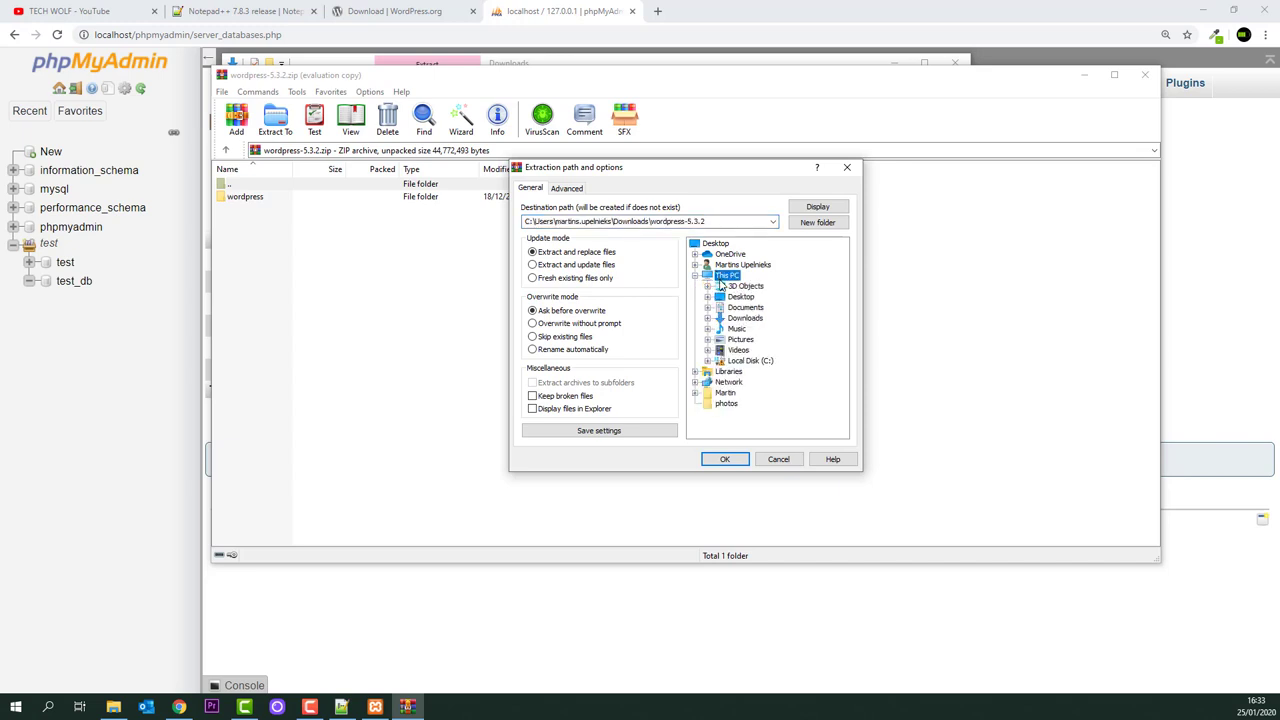
double_click(752, 361)
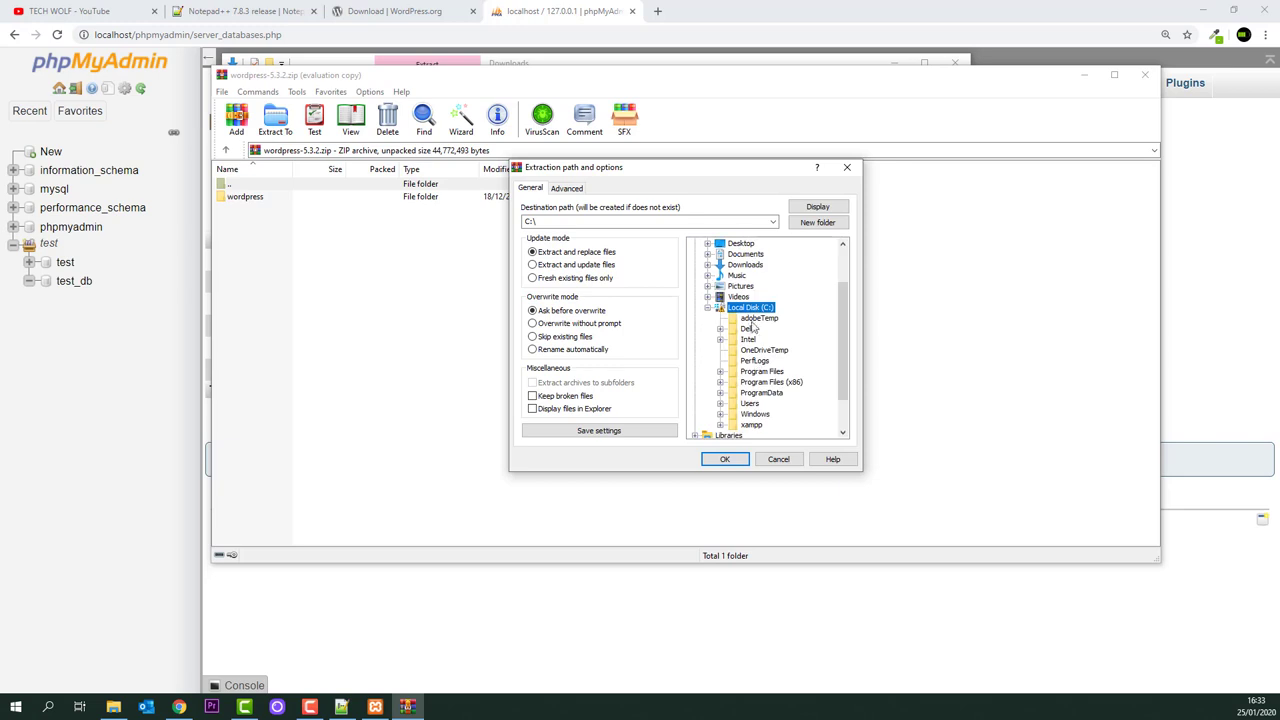
double_click(750, 425)
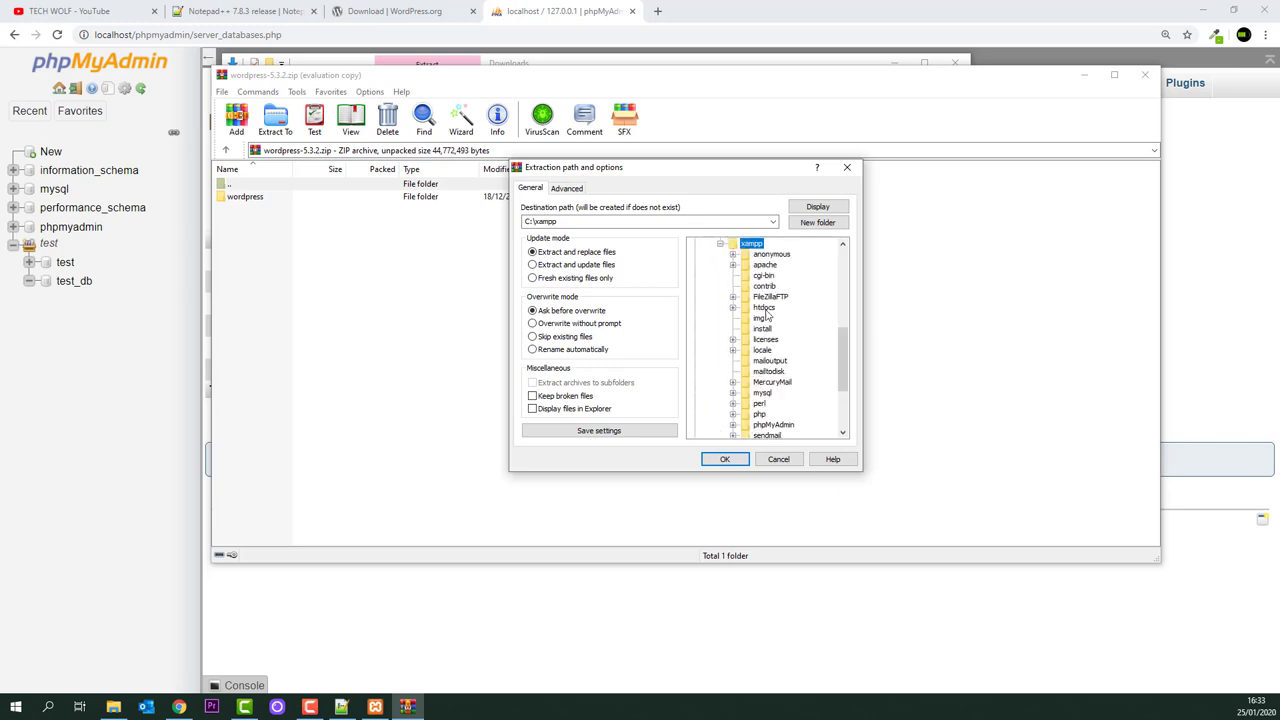
click(763, 308)
click(725, 459)
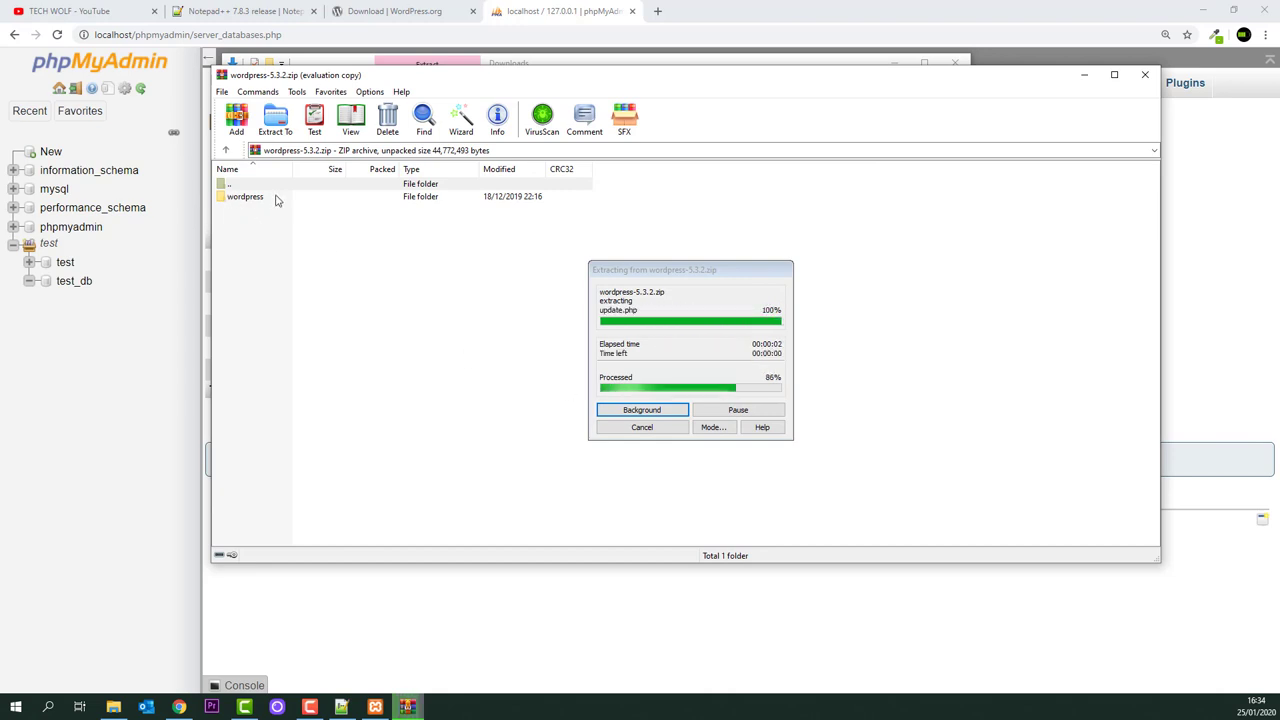
click(1145, 75)
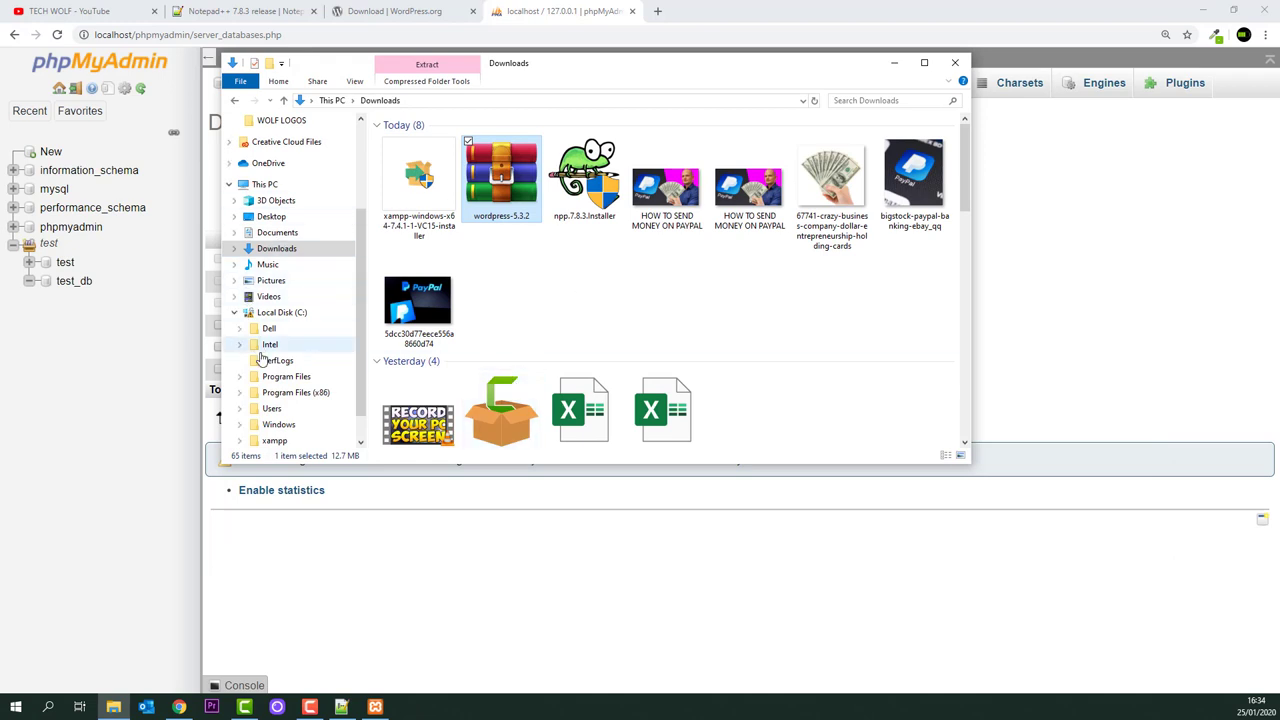
Navigate File Explorer to the C:\xampp\htdocs folder.
click(276, 313)
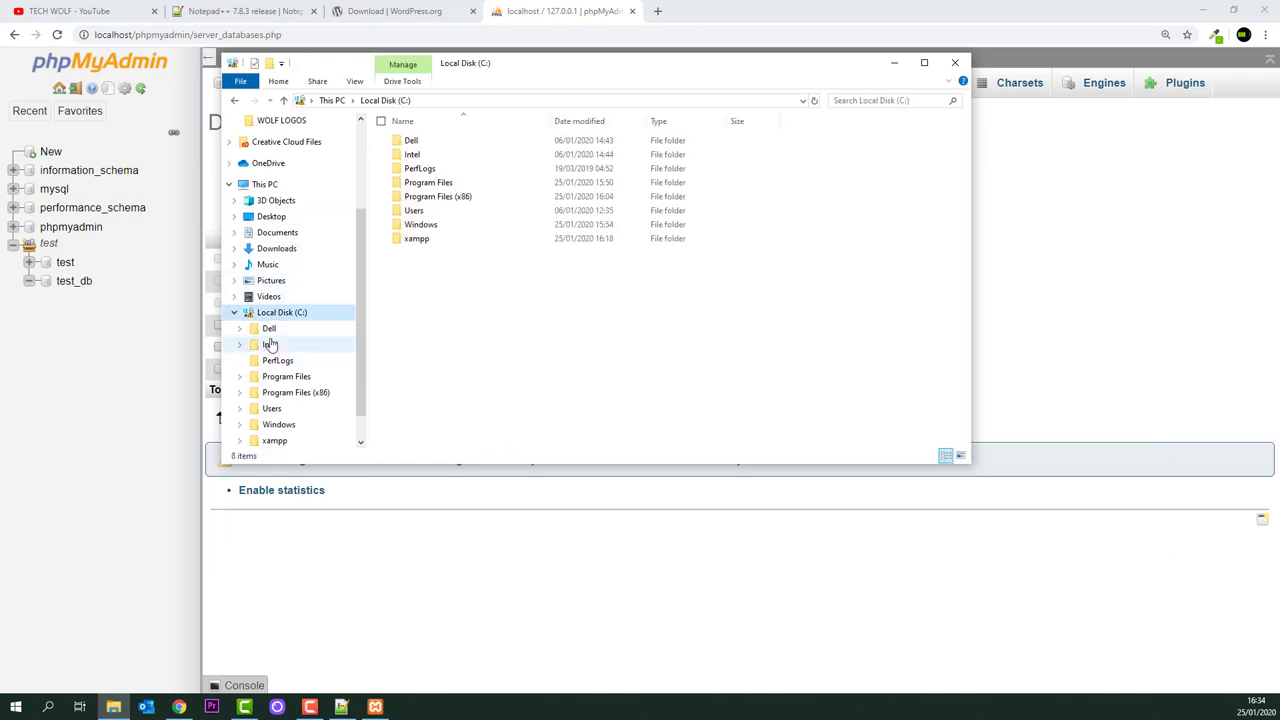
click(265, 184)
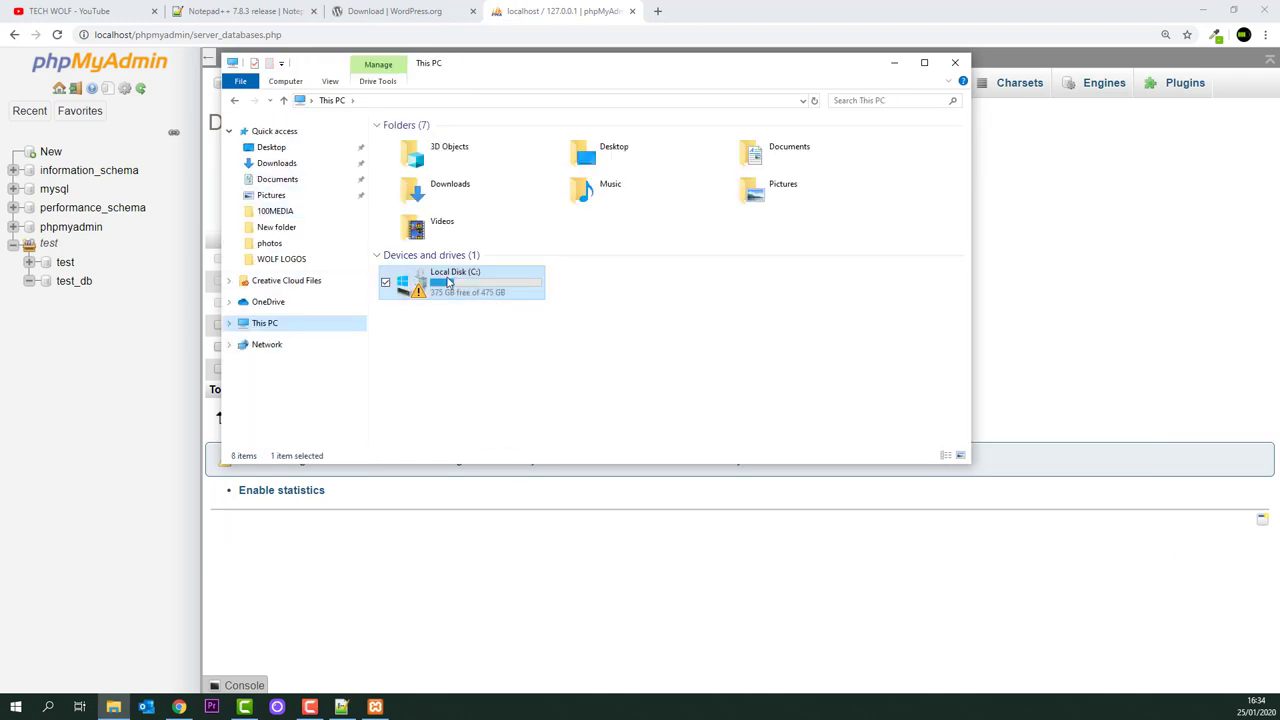
double_click(447, 284)
click(409, 245)
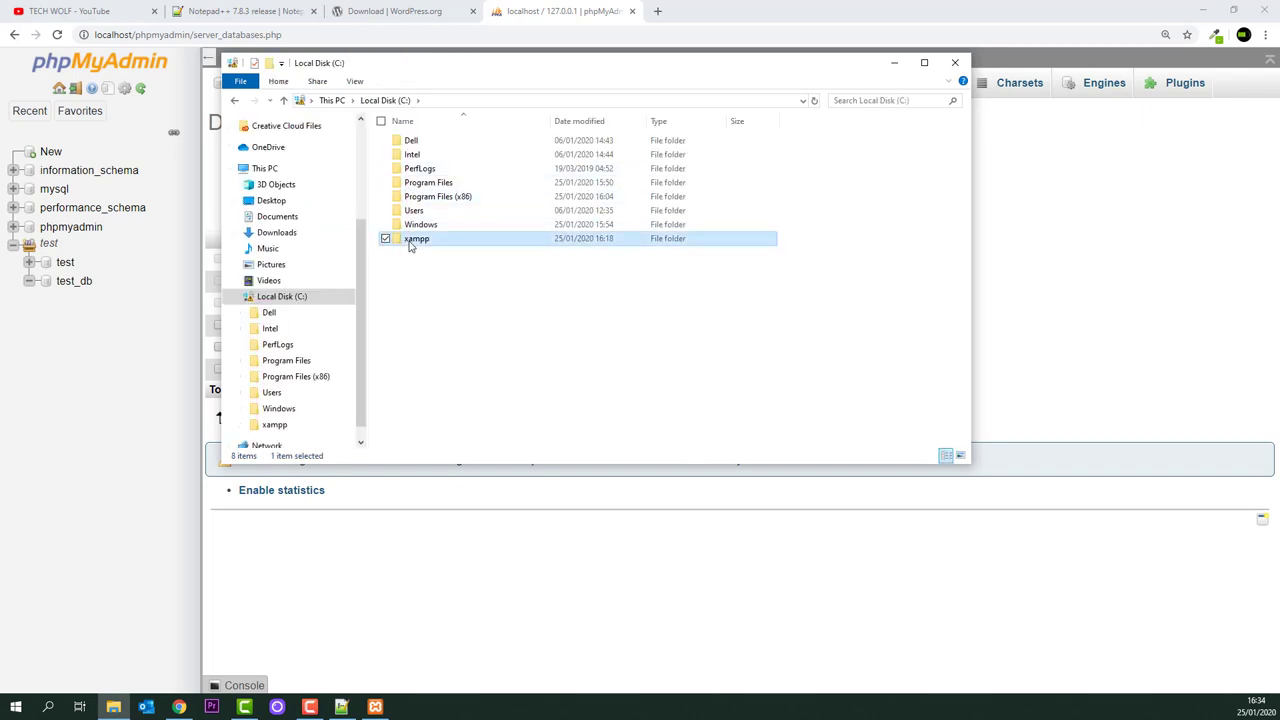
double_click(409, 243)
double_click(413, 210)
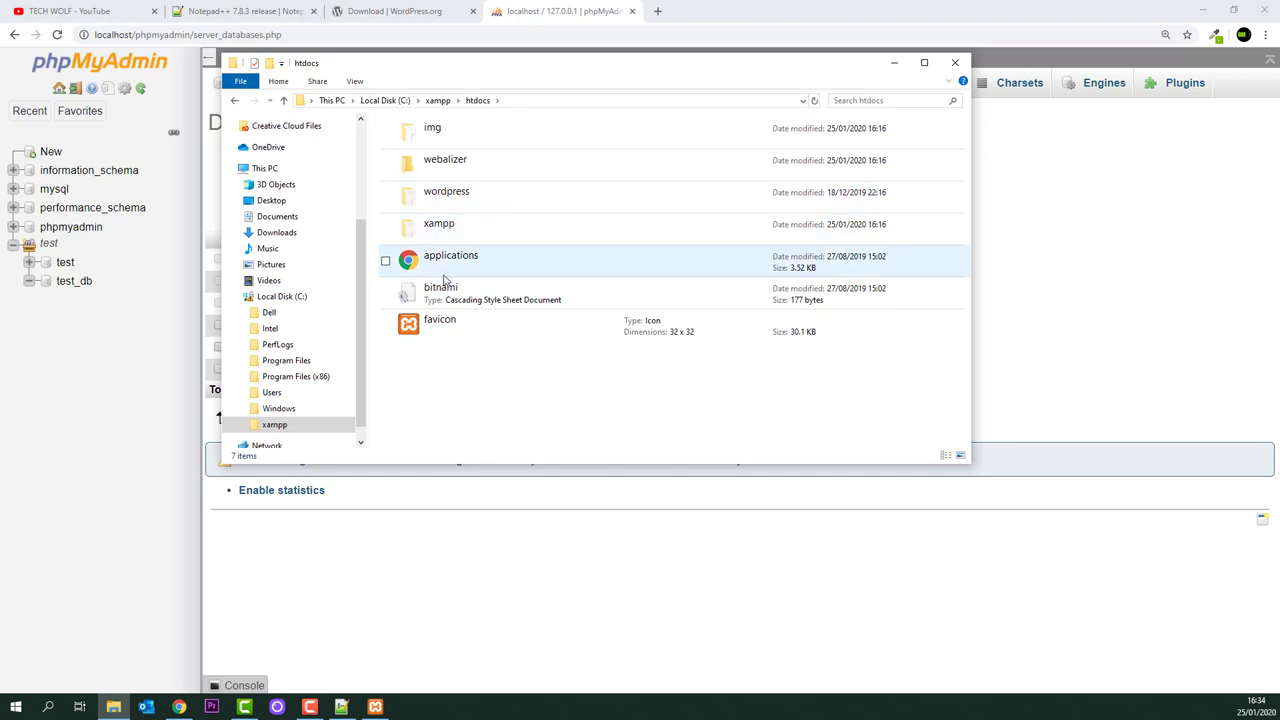
Rename the extracted wordpress folder to wolf and open a new Chrome tab.
click(459, 195)
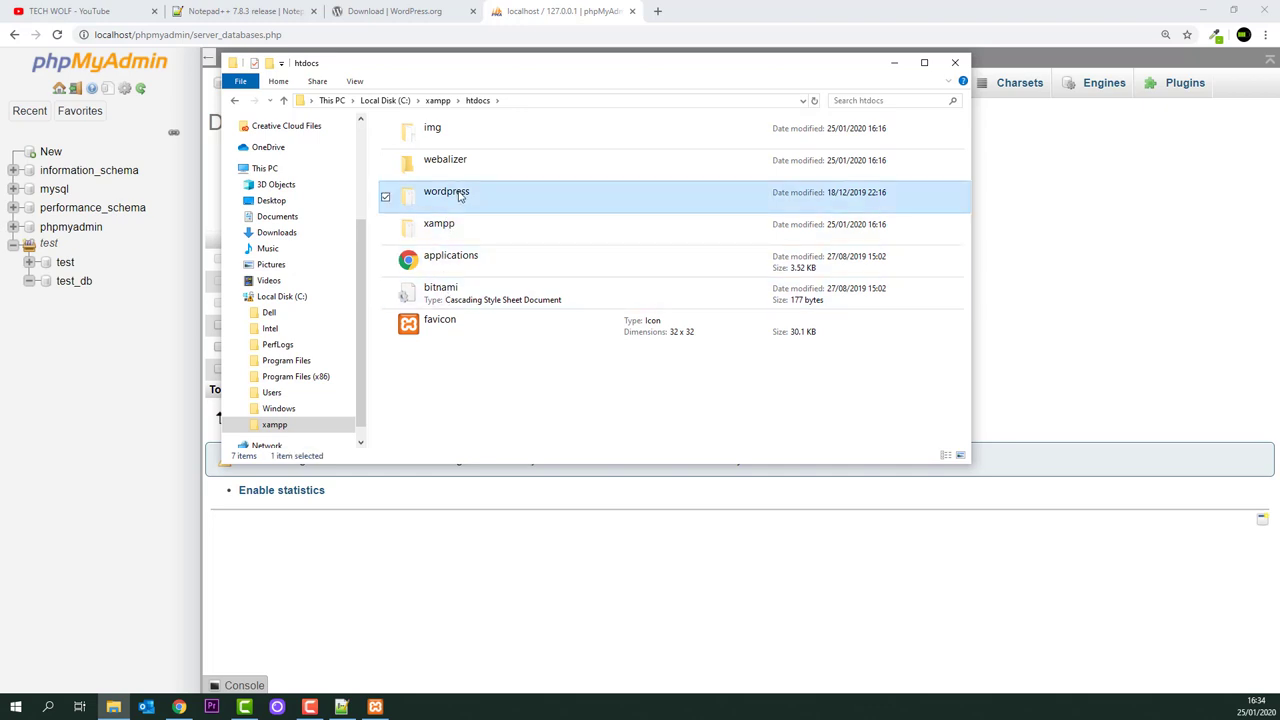
click(459, 195)
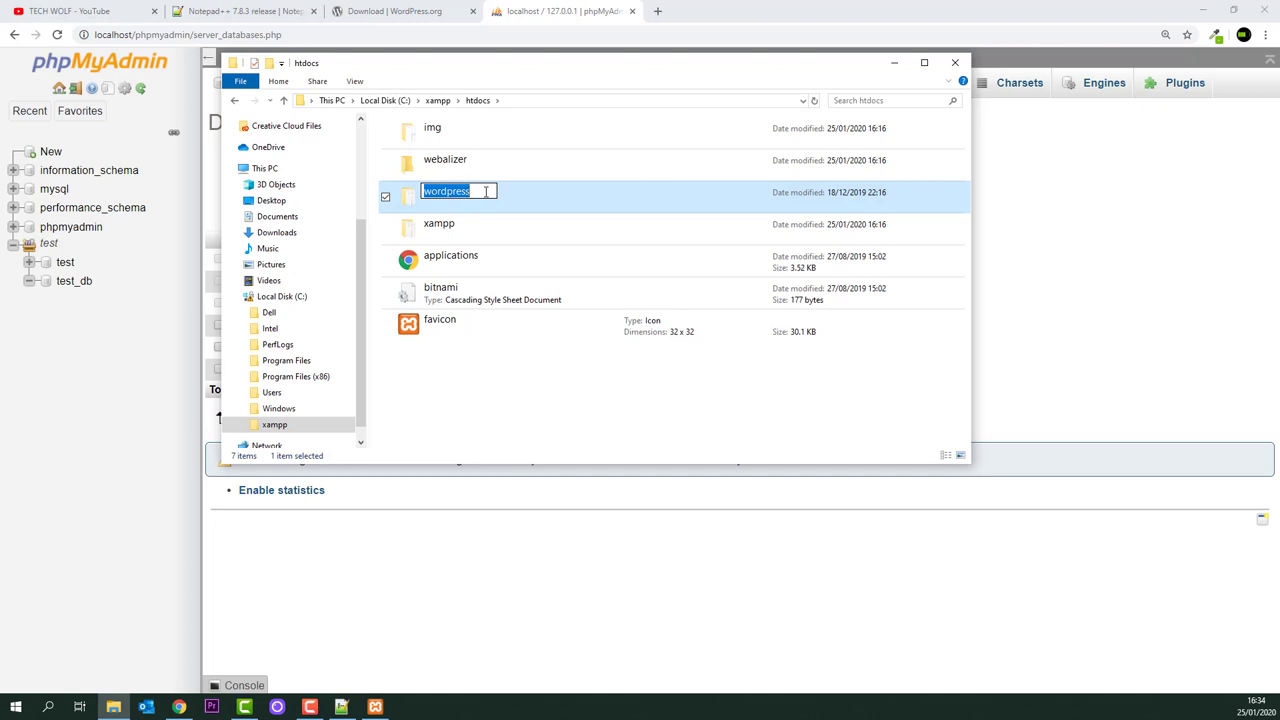
text(test)
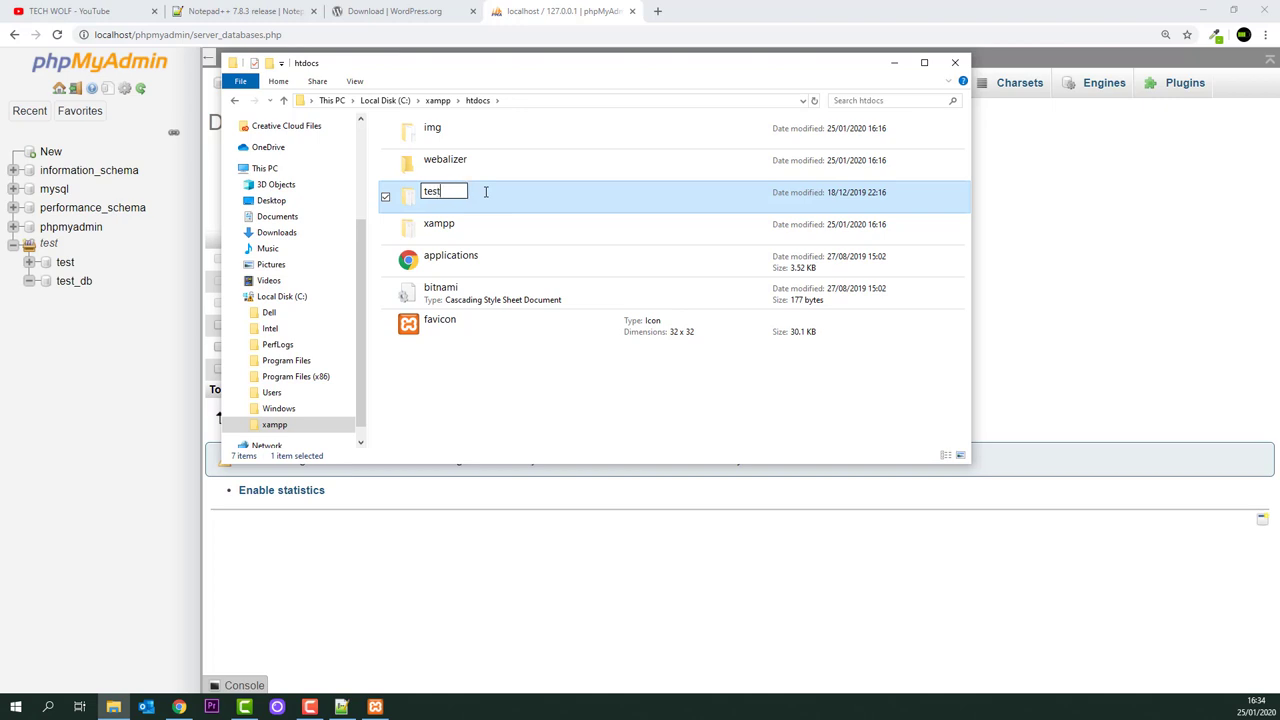
key(BackSpace)
key(BackSpace)
key(BackSpace)
key(BackSpace)
text(wolf)
click(528, 400)
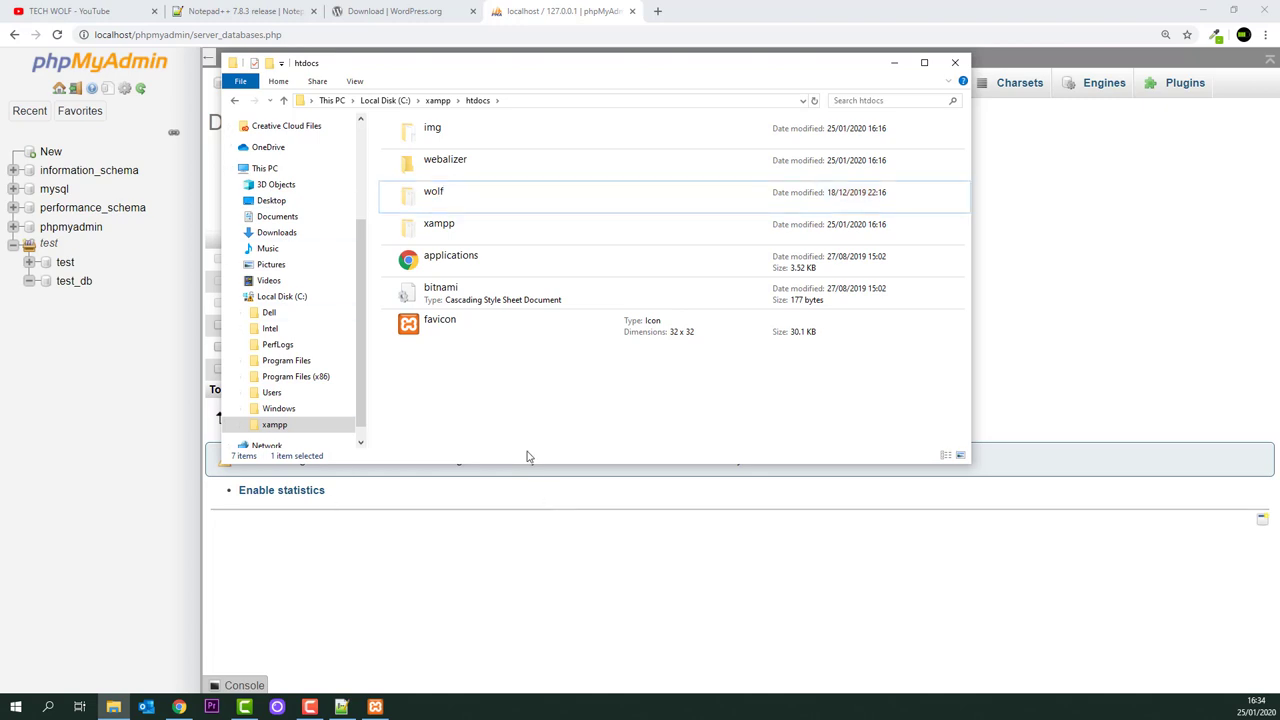
click(657, 11)
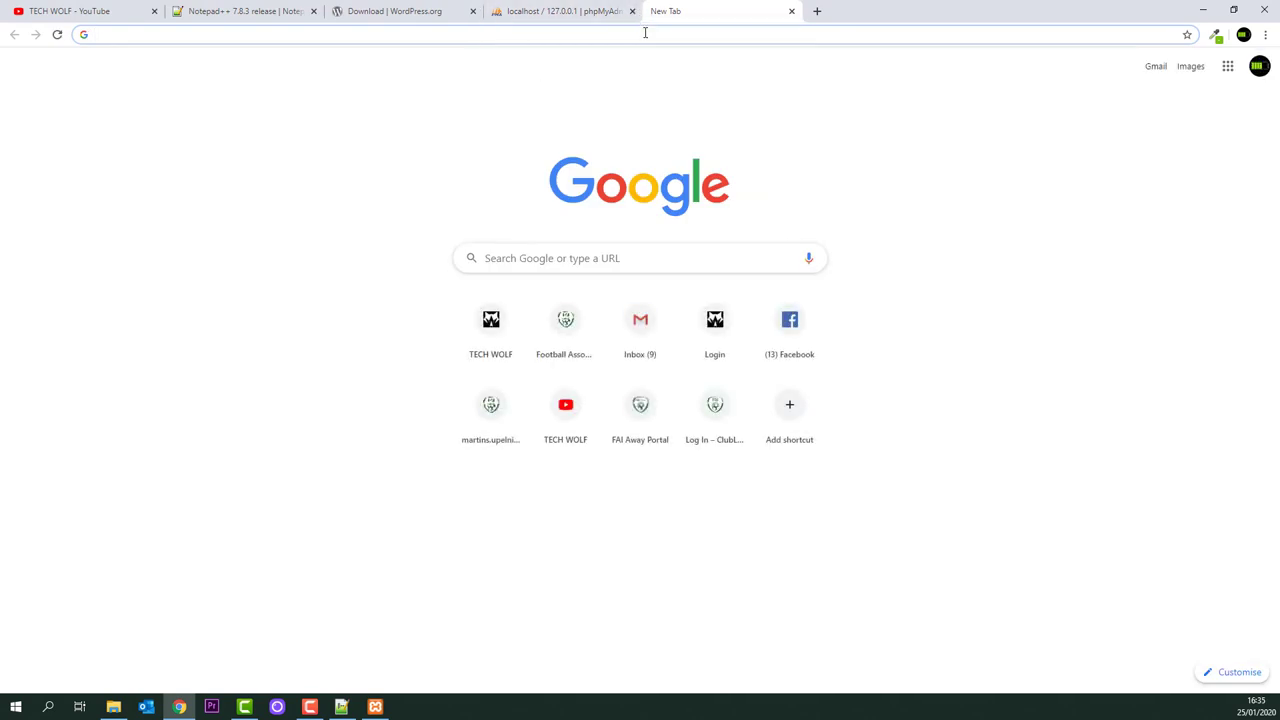
Load localhost, open the wolf folder, and continue setup in English (United States).
text(lo)
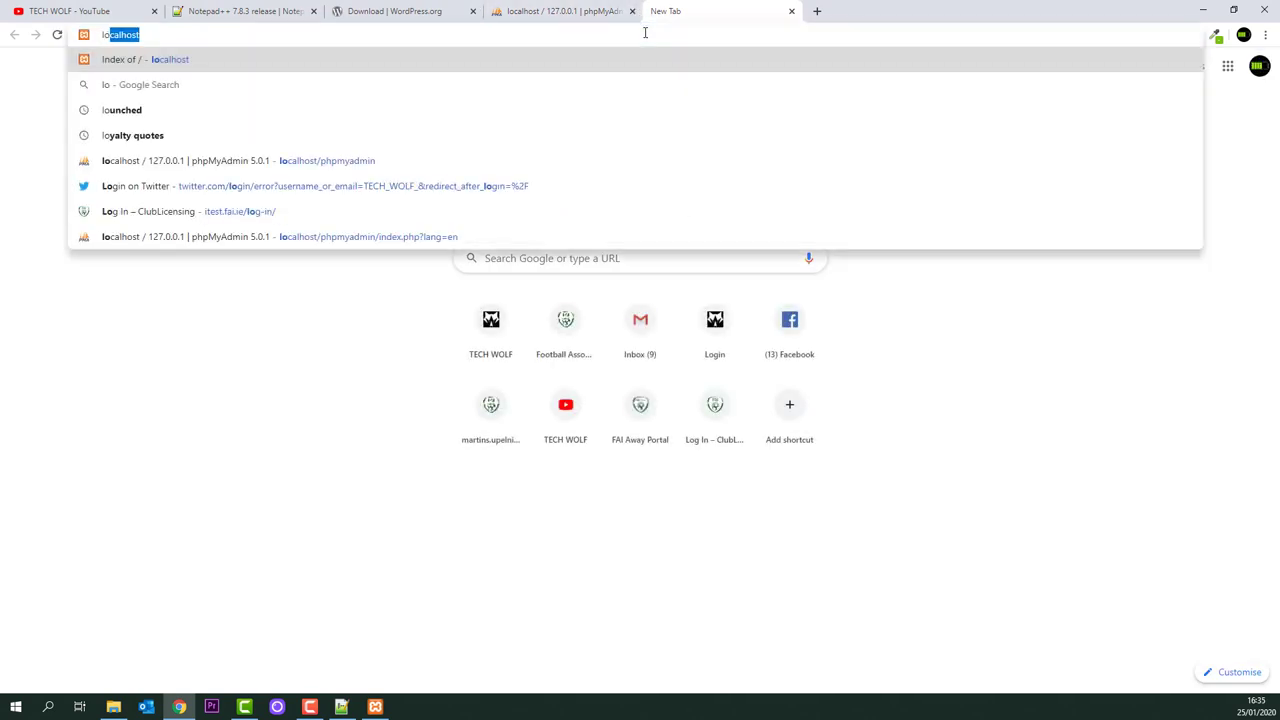
text(calhost)
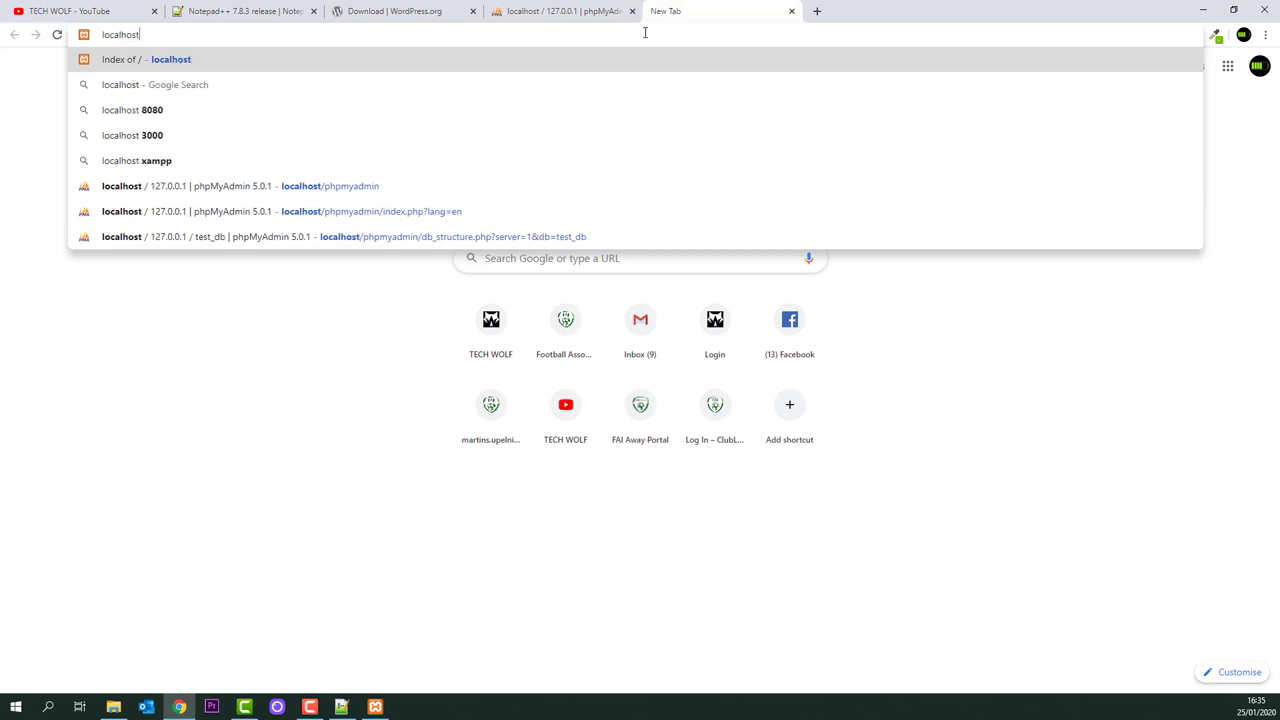
key(Return)
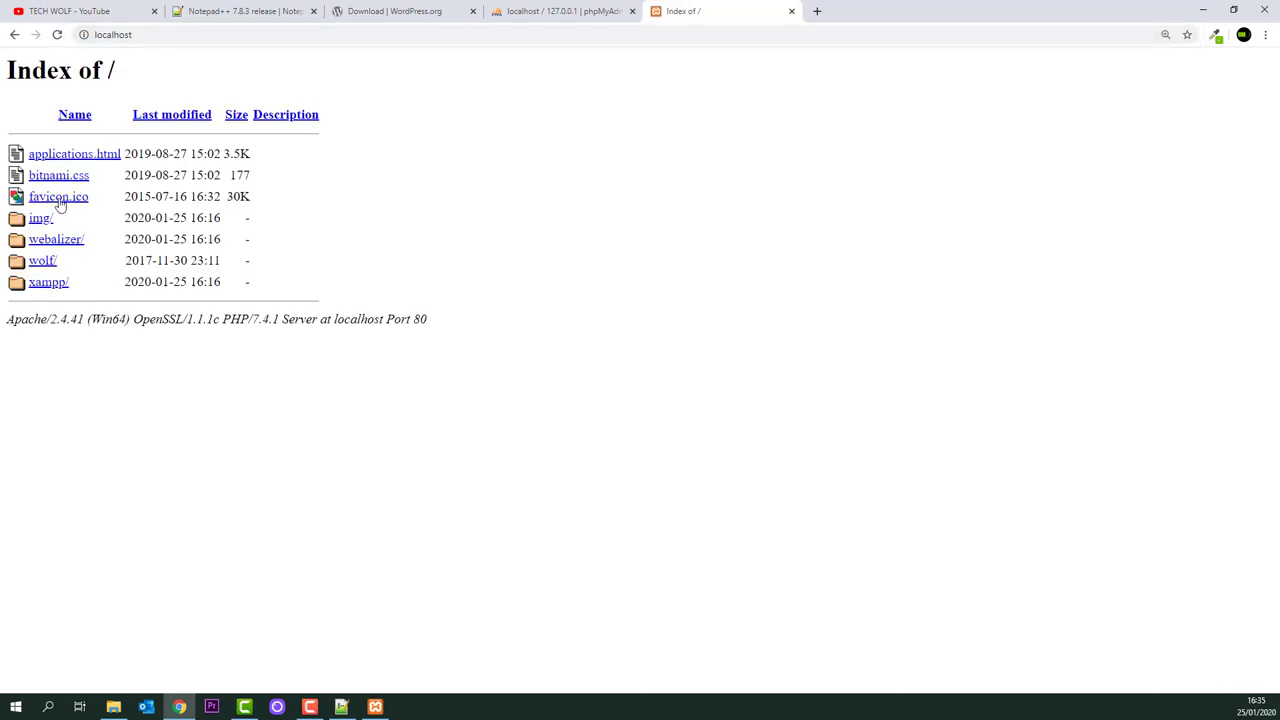
click(39, 265)
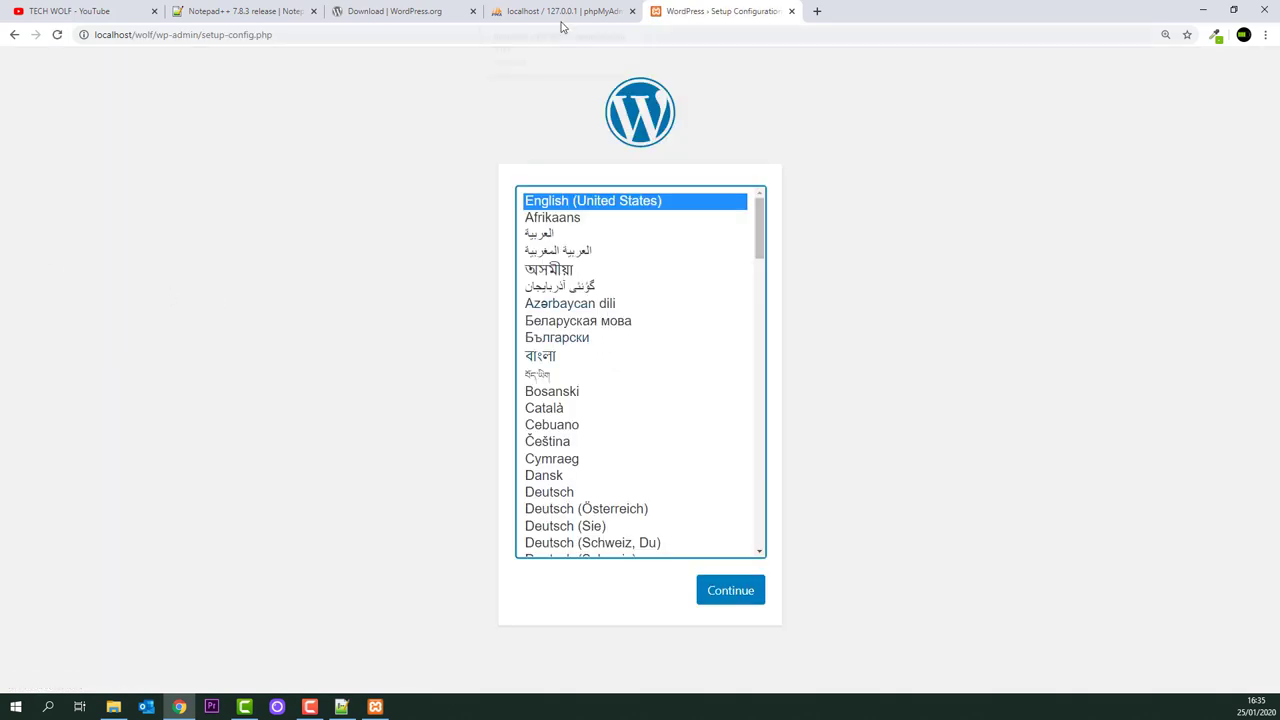
click(14, 34)
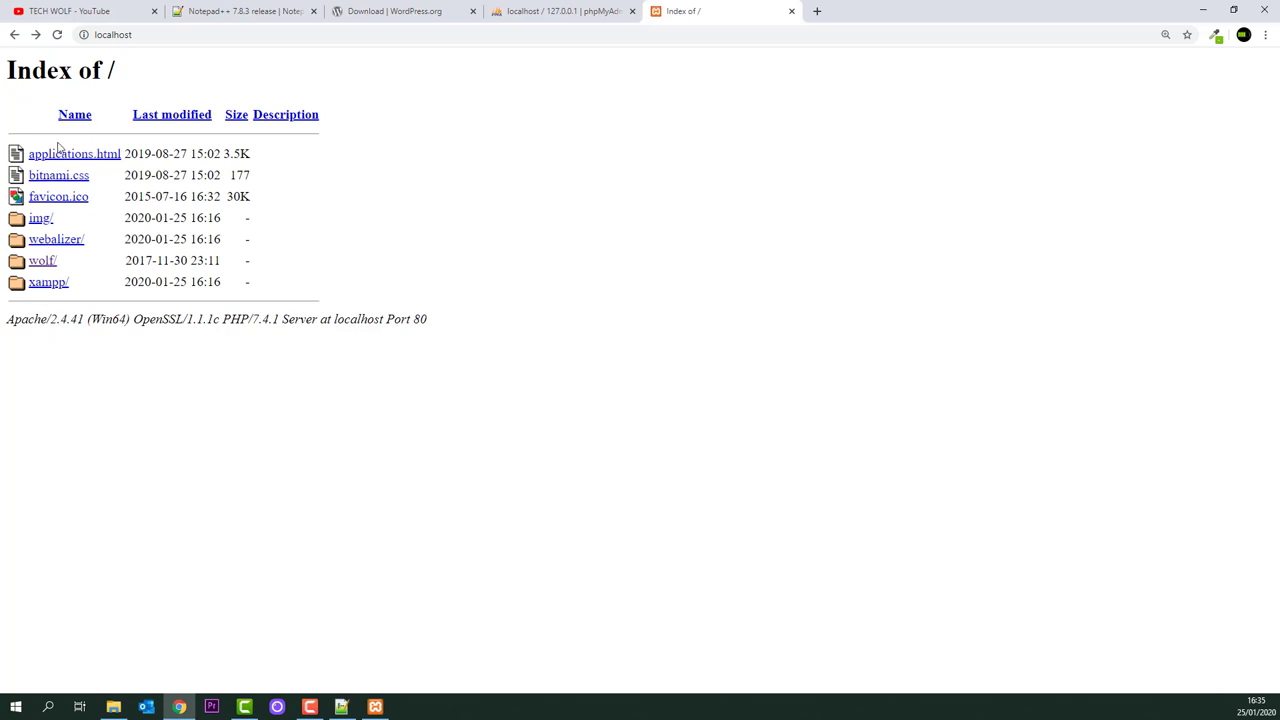
click(44, 266)
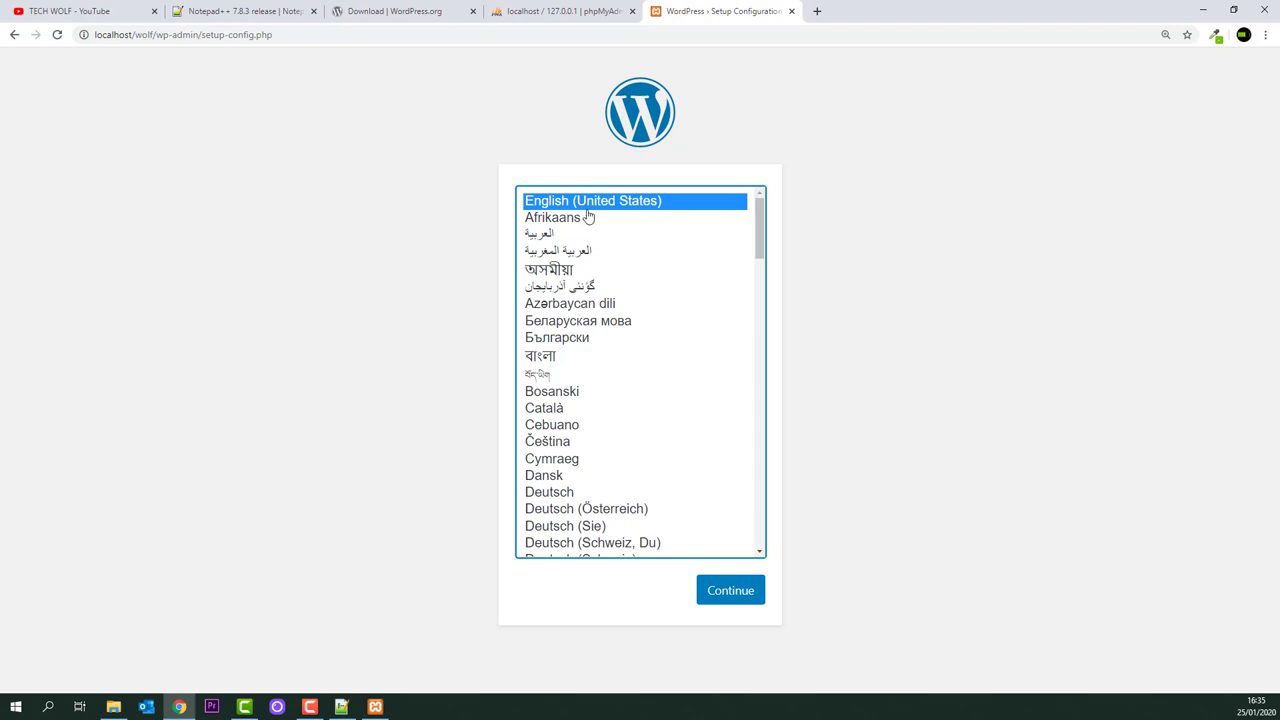
click(729, 591)
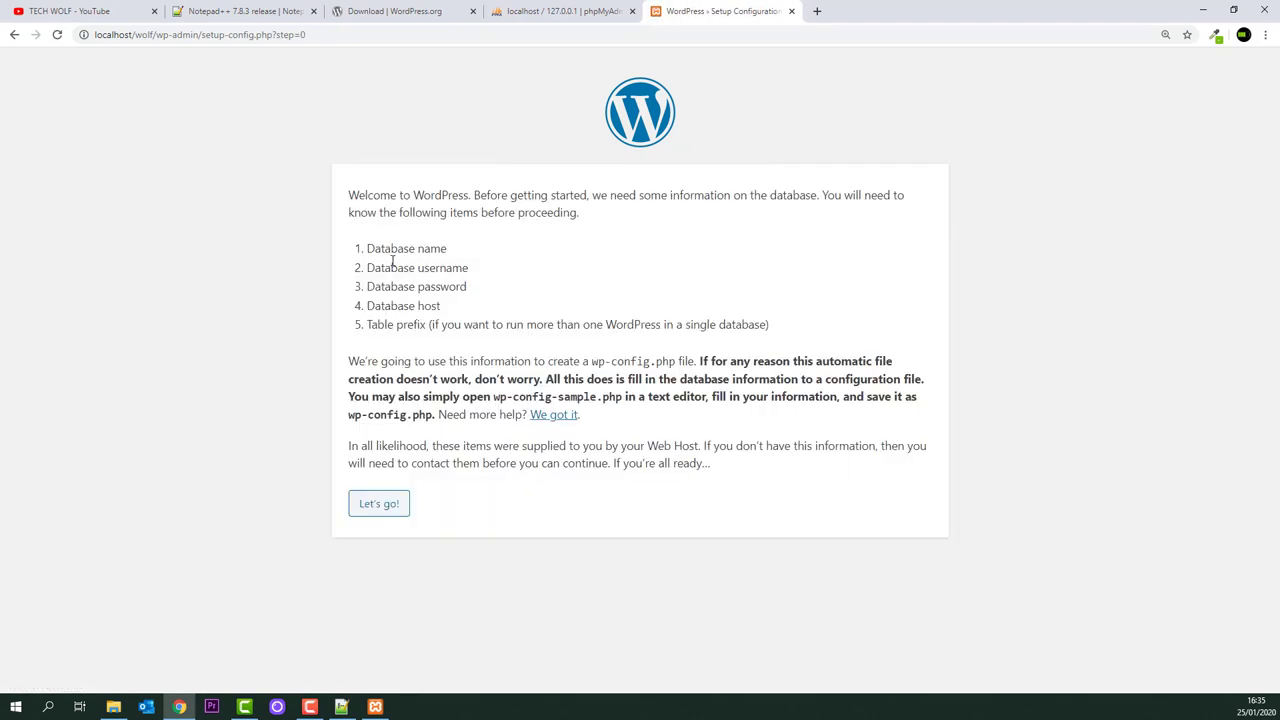
Review the required database details, open the connection form, and check phpMyAdmin's existing databases.
drag(381, 196, 432, 455)
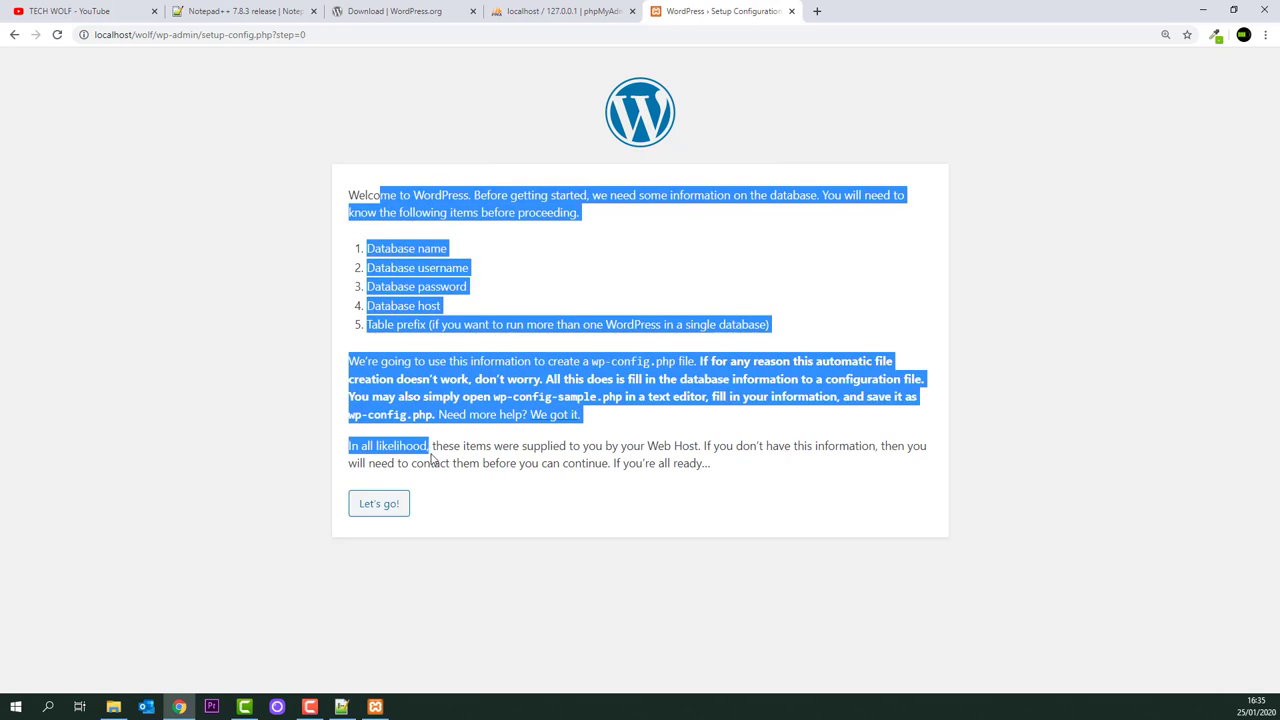
click(378, 503)
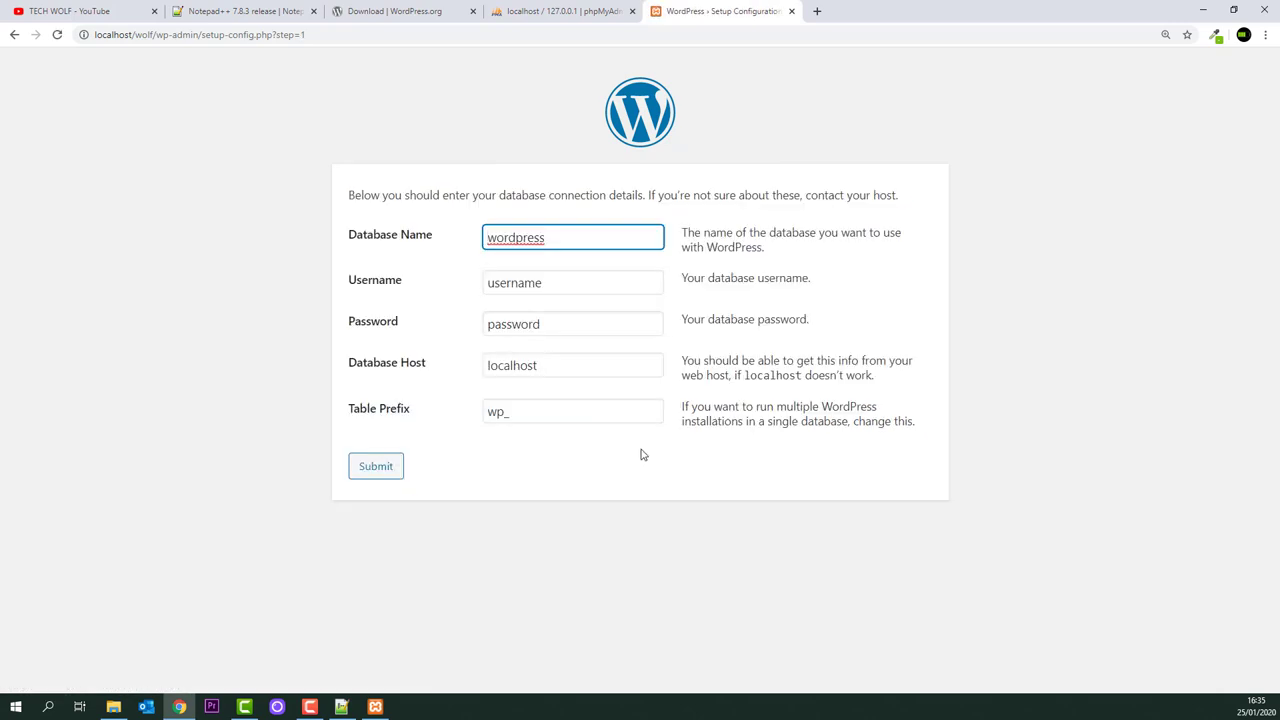
drag(560, 237, 445, 245)
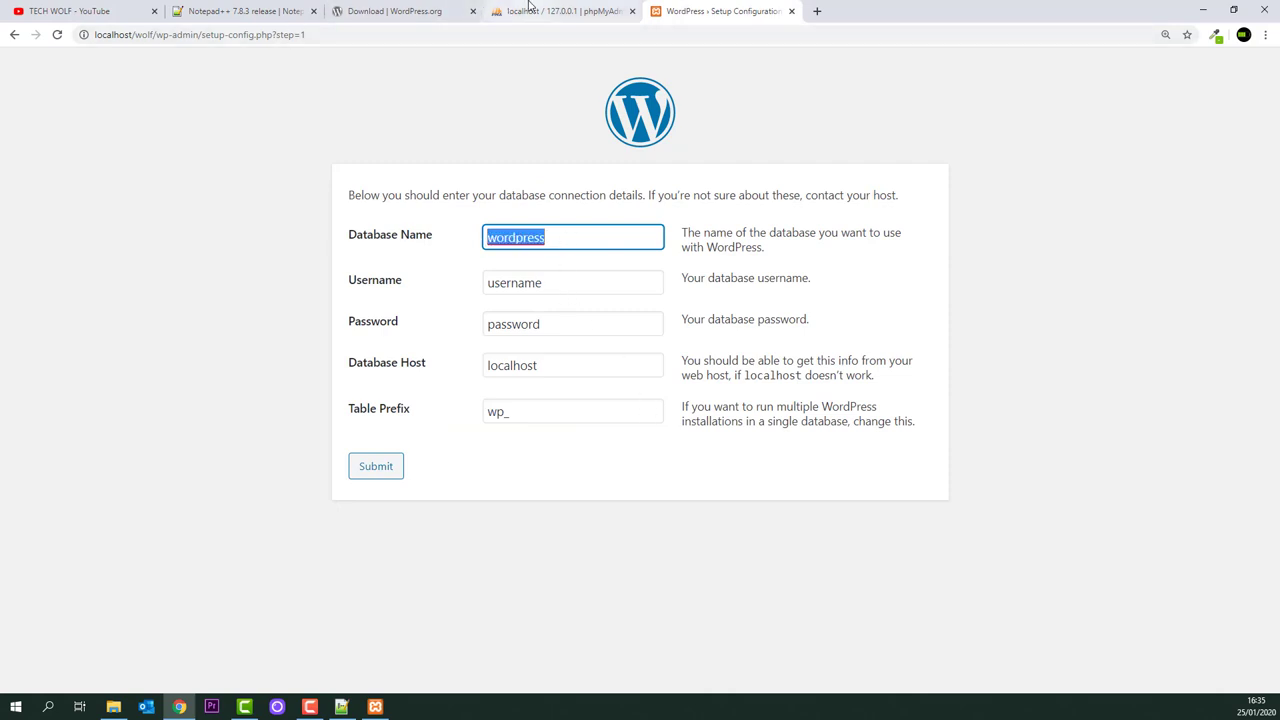
click(540, 11)
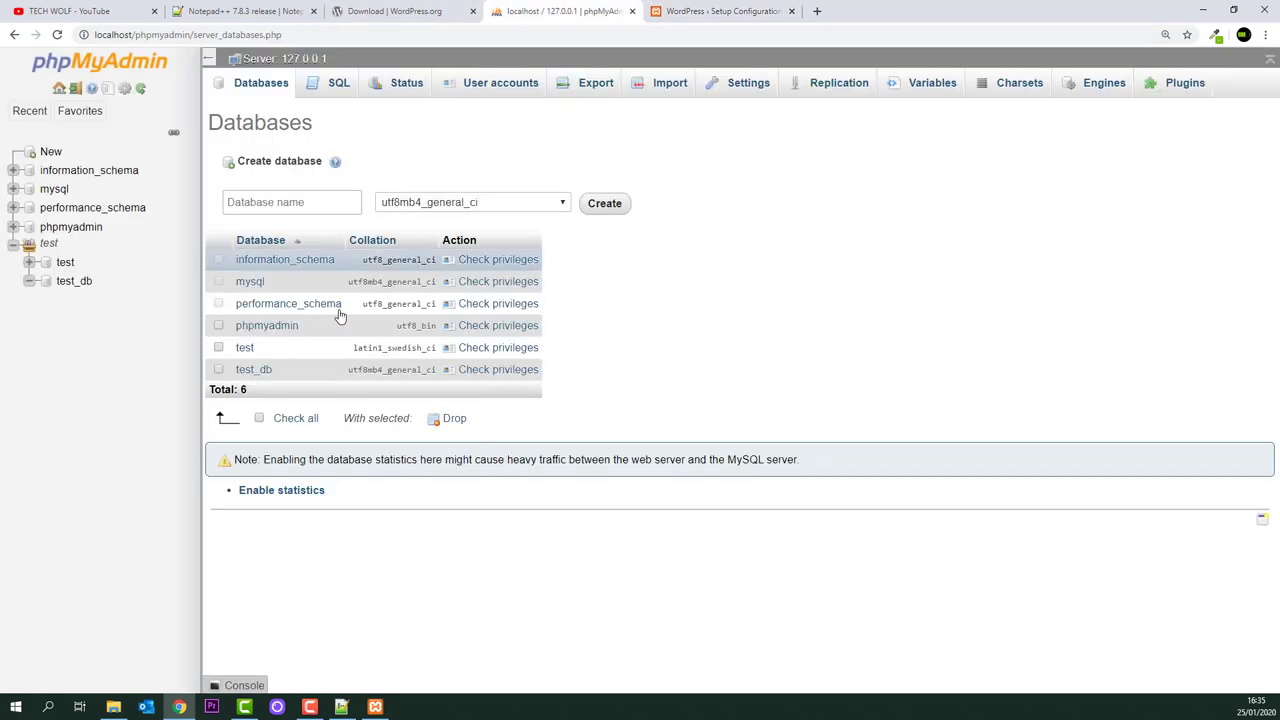
click(728, 12)
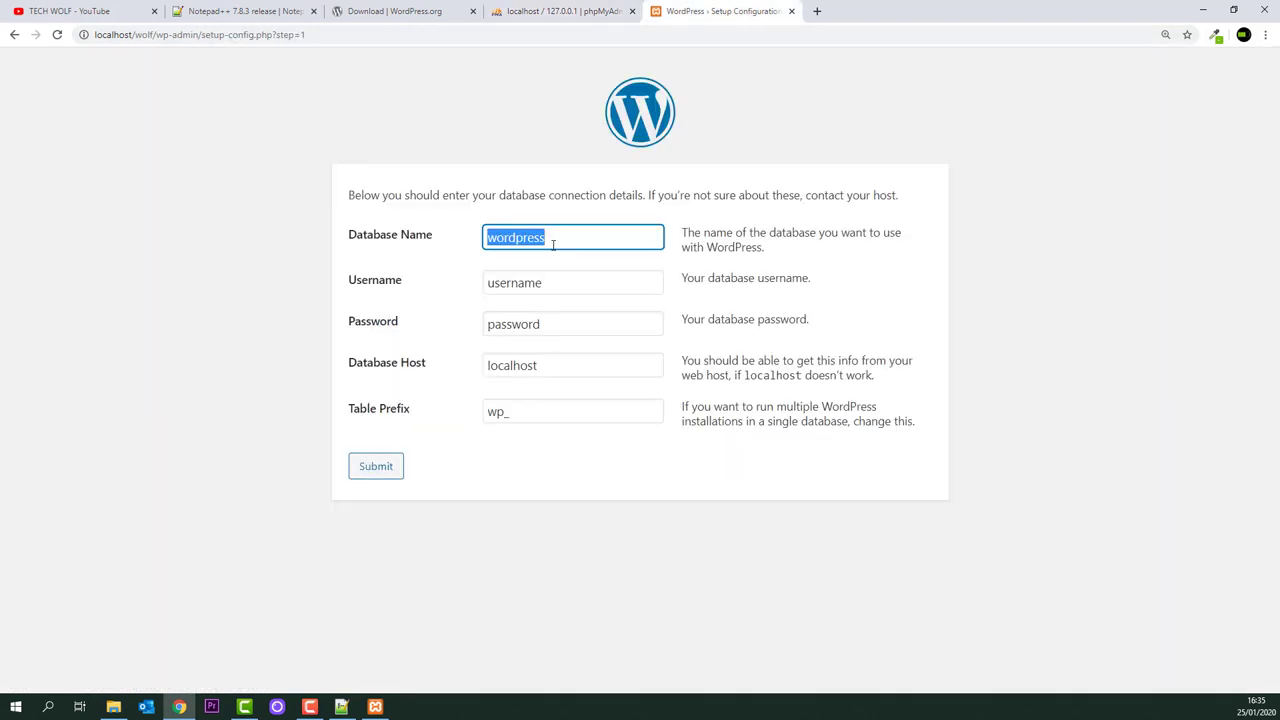
Enter test_db as database name and root as username, then recheck phpMyAdmin's database list.
text(test)
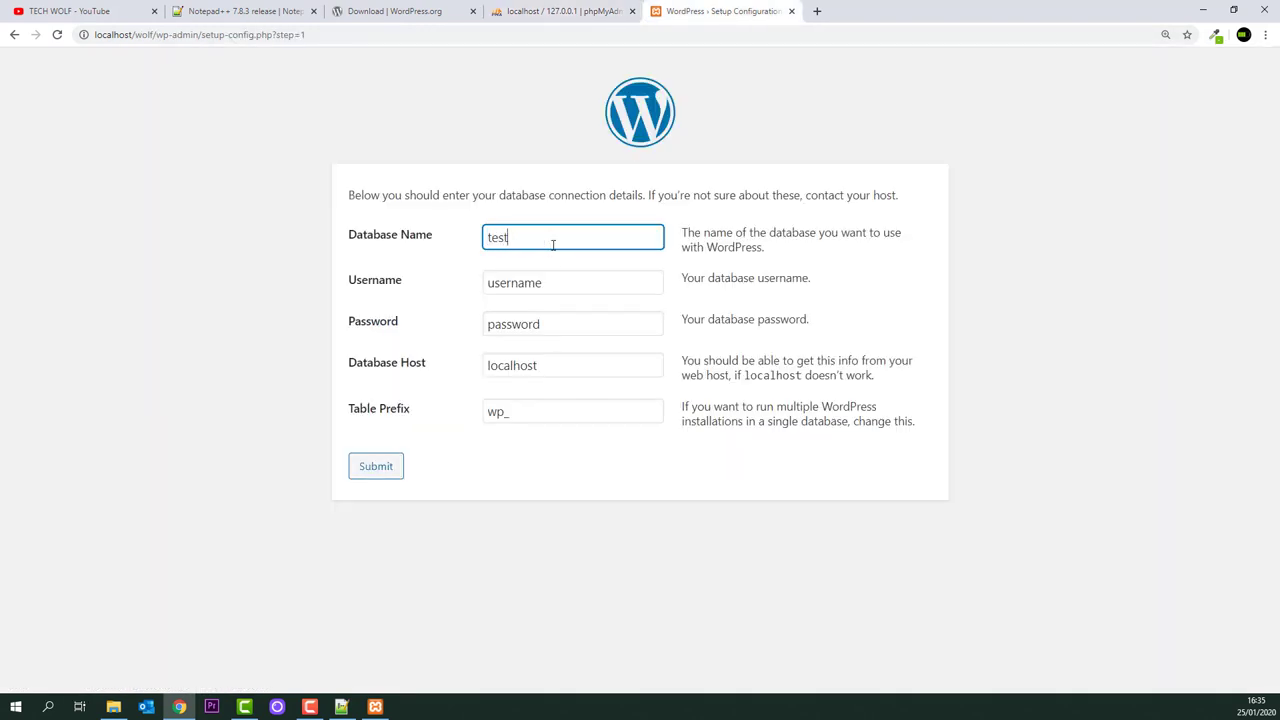
text(_db)
key(Tab)
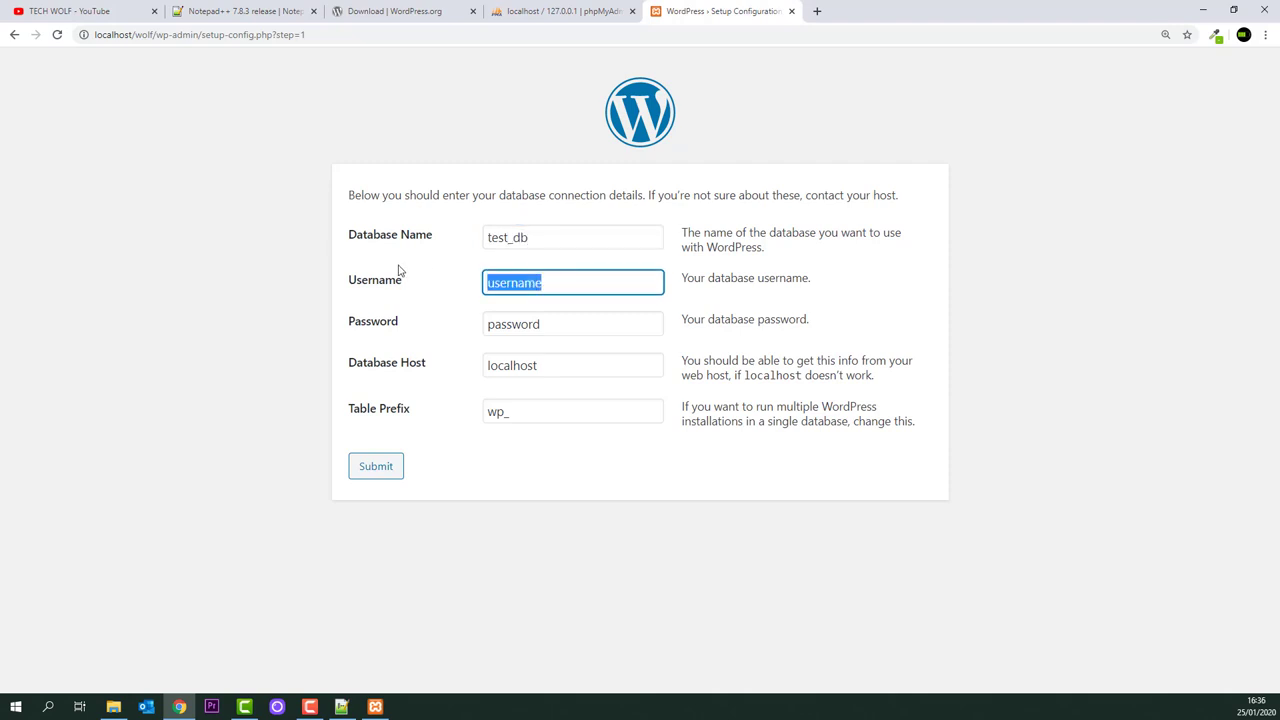
text(root)
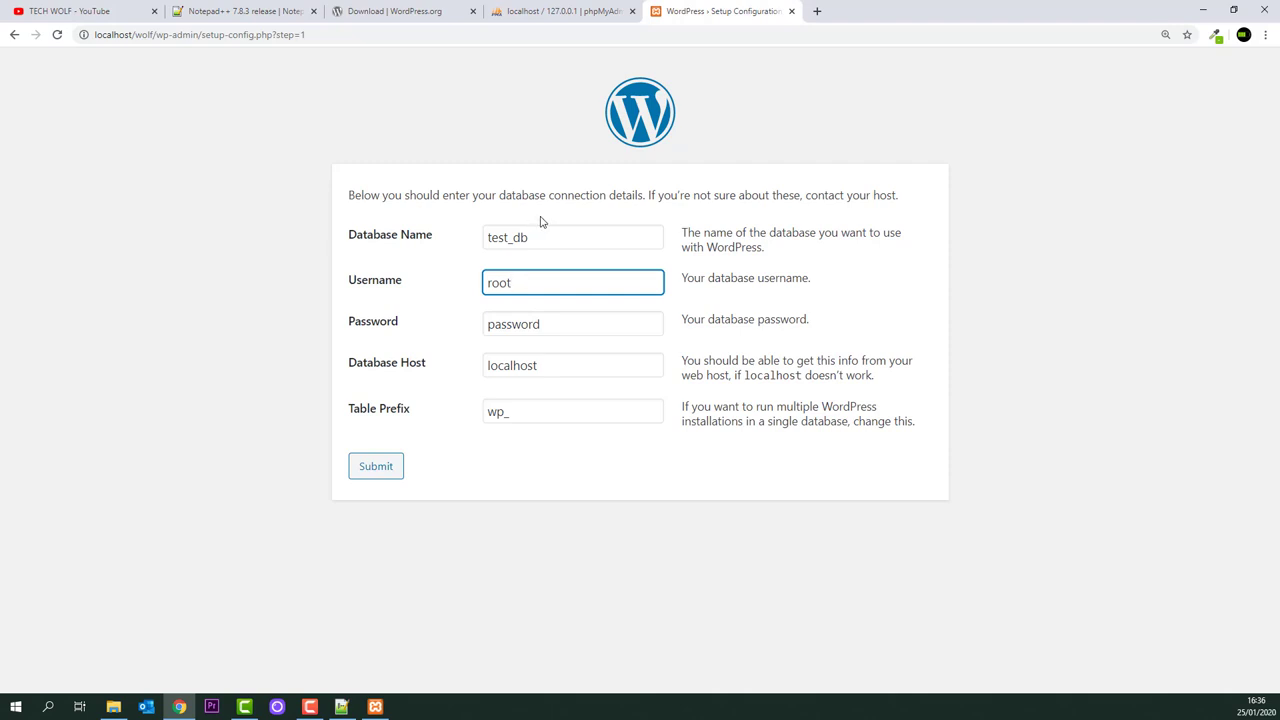
click(553, 10)
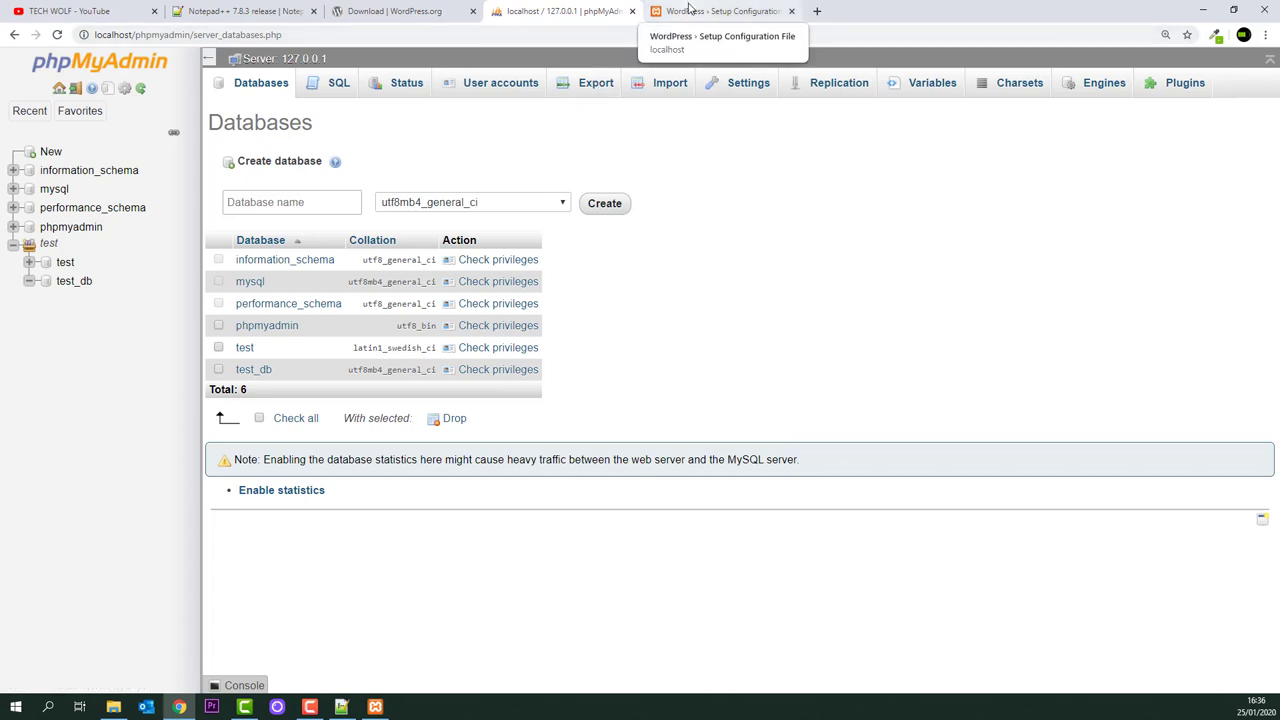
Leave the database password empty, keep host localhost and prefix wp_, and submit the details.
click(690, 10)
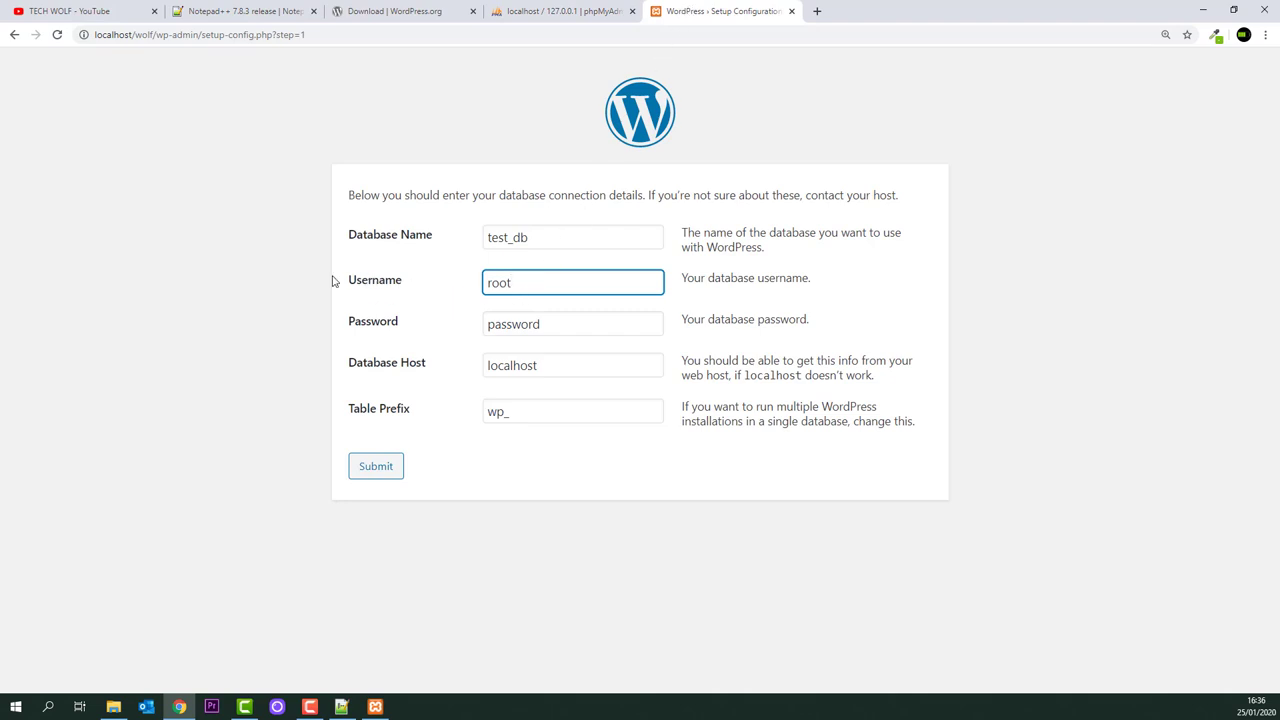
drag(498, 282, 471, 283)
drag(566, 283, 485, 286)
drag(577, 329, 443, 326)
key(BackSpace)
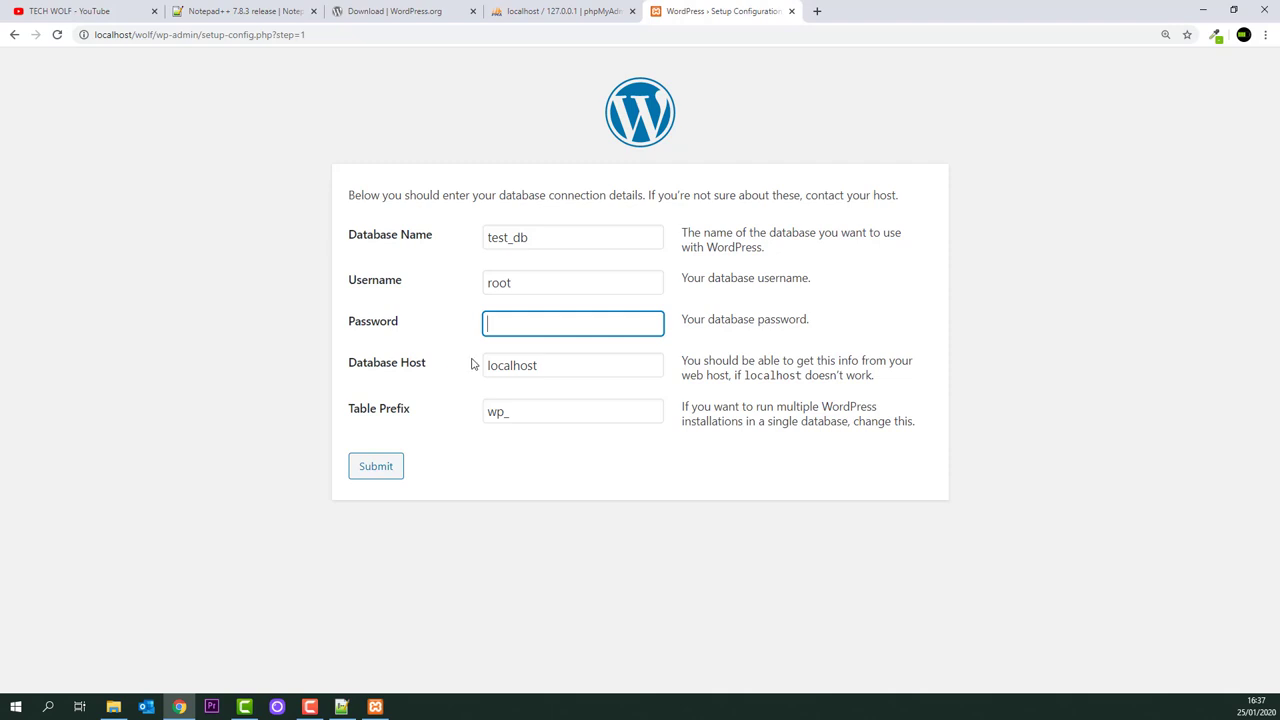
drag(541, 365, 460, 378)
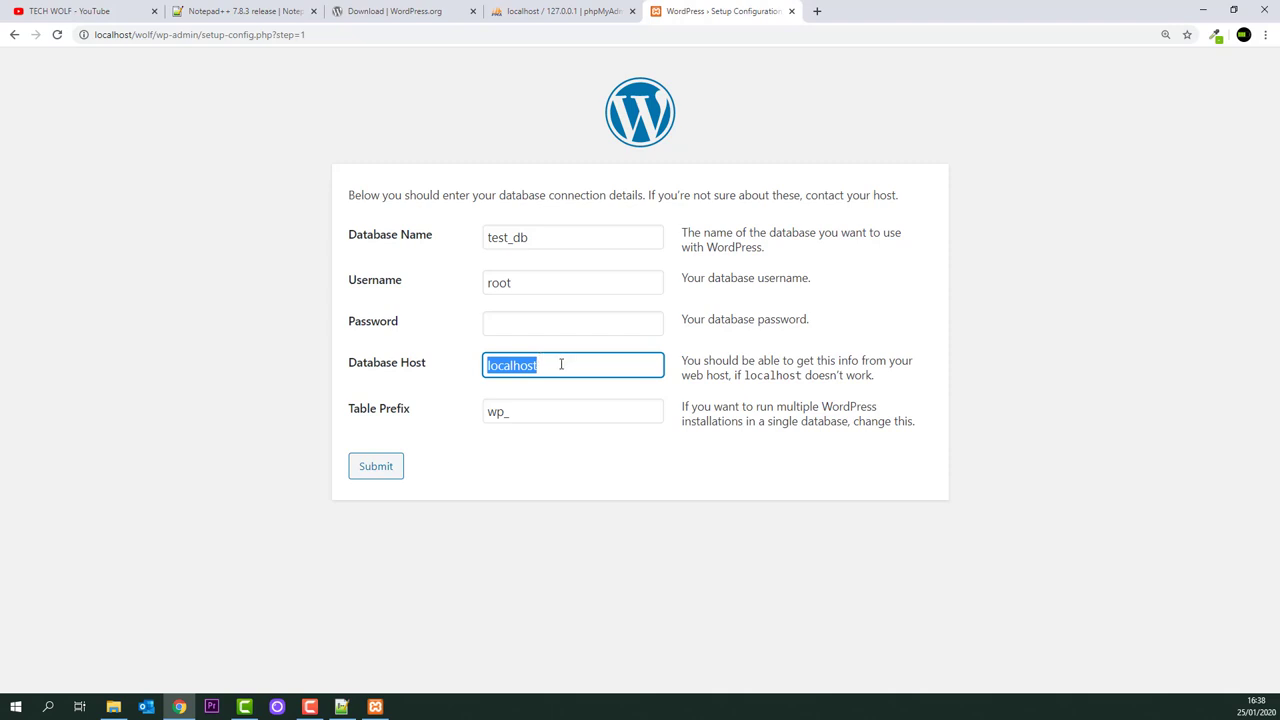
double_click(493, 414)
click(376, 476)
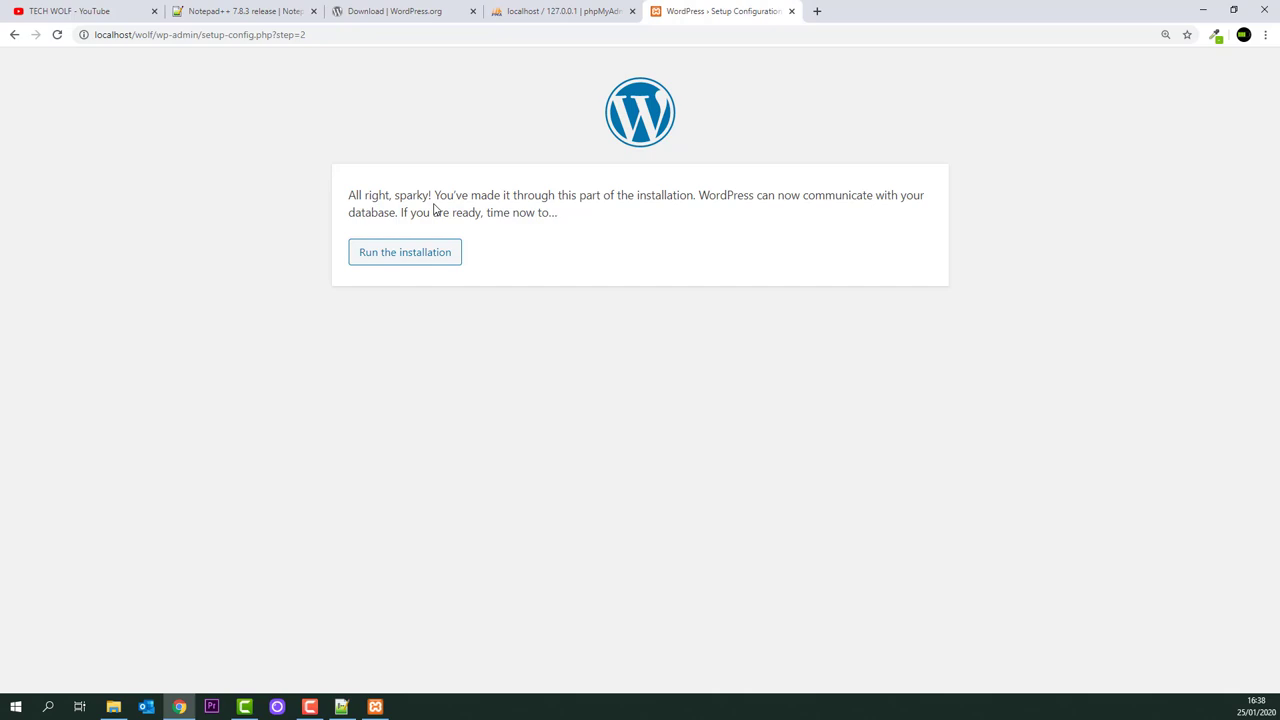
Run the installation, enter site title wolf, set a weak admin password and confirm it.
click(377, 262)
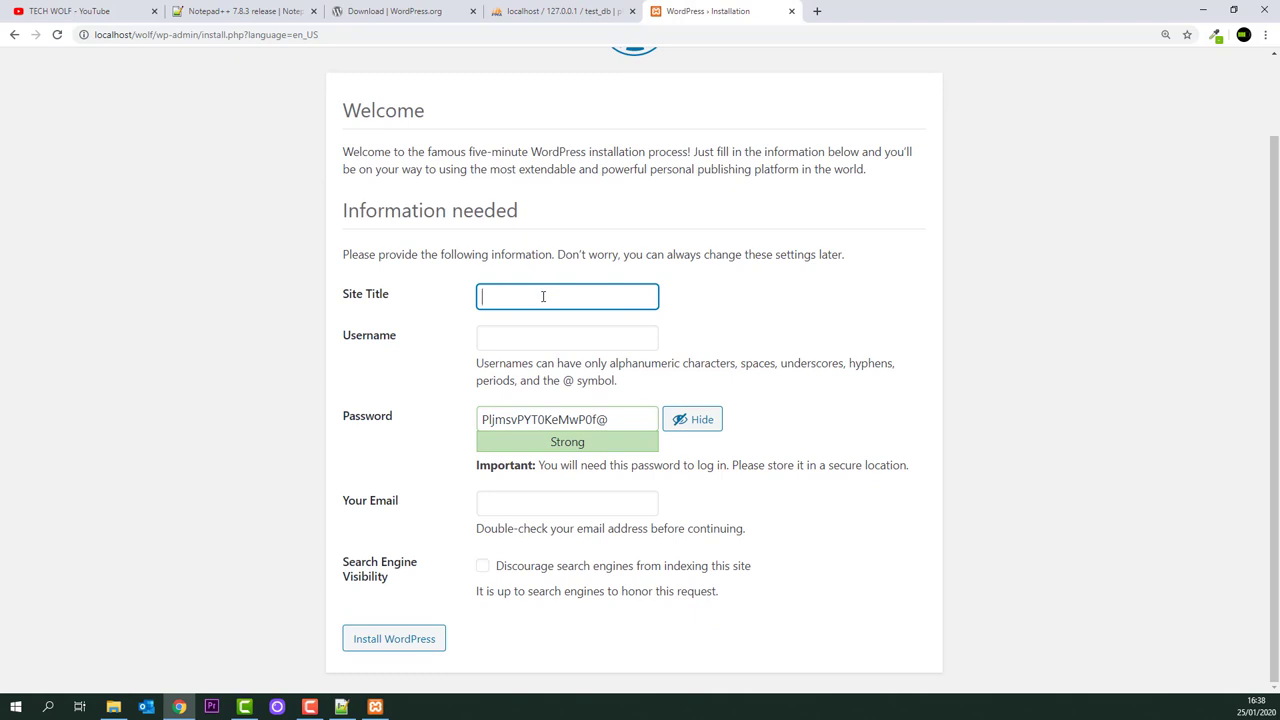
text(wolf)
click(539, 339)
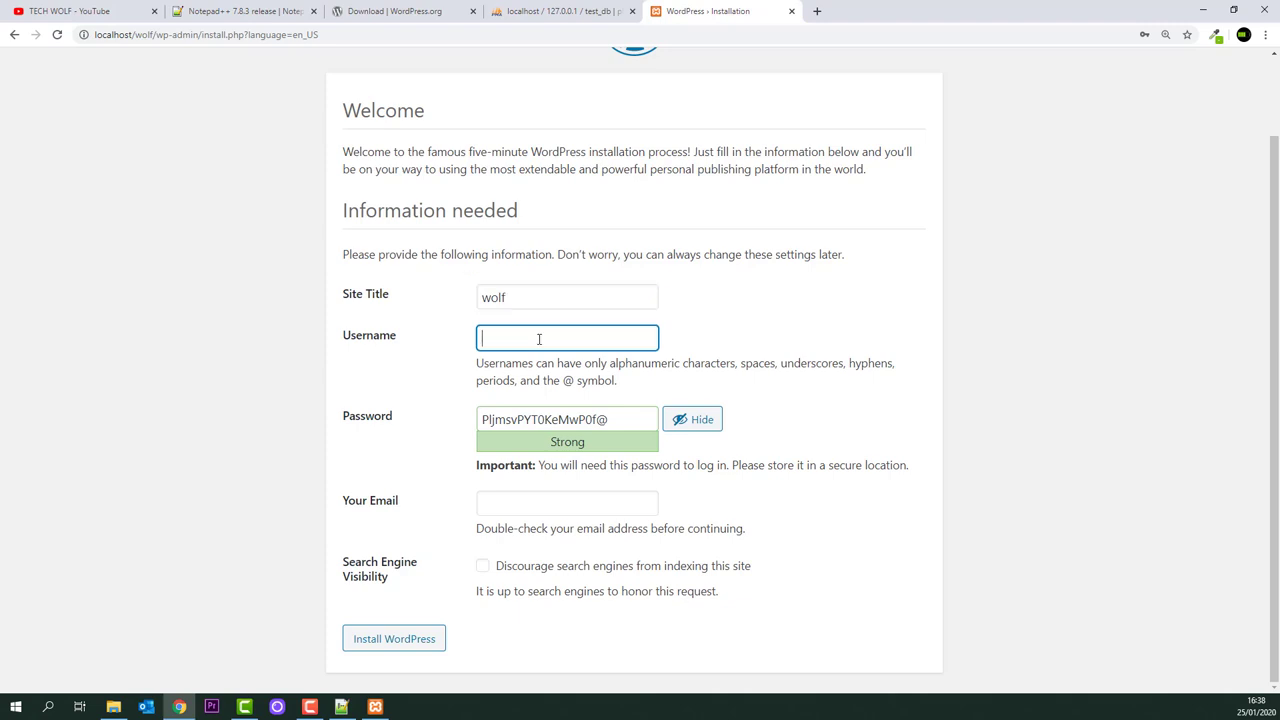
drag(614, 420, 469, 423)
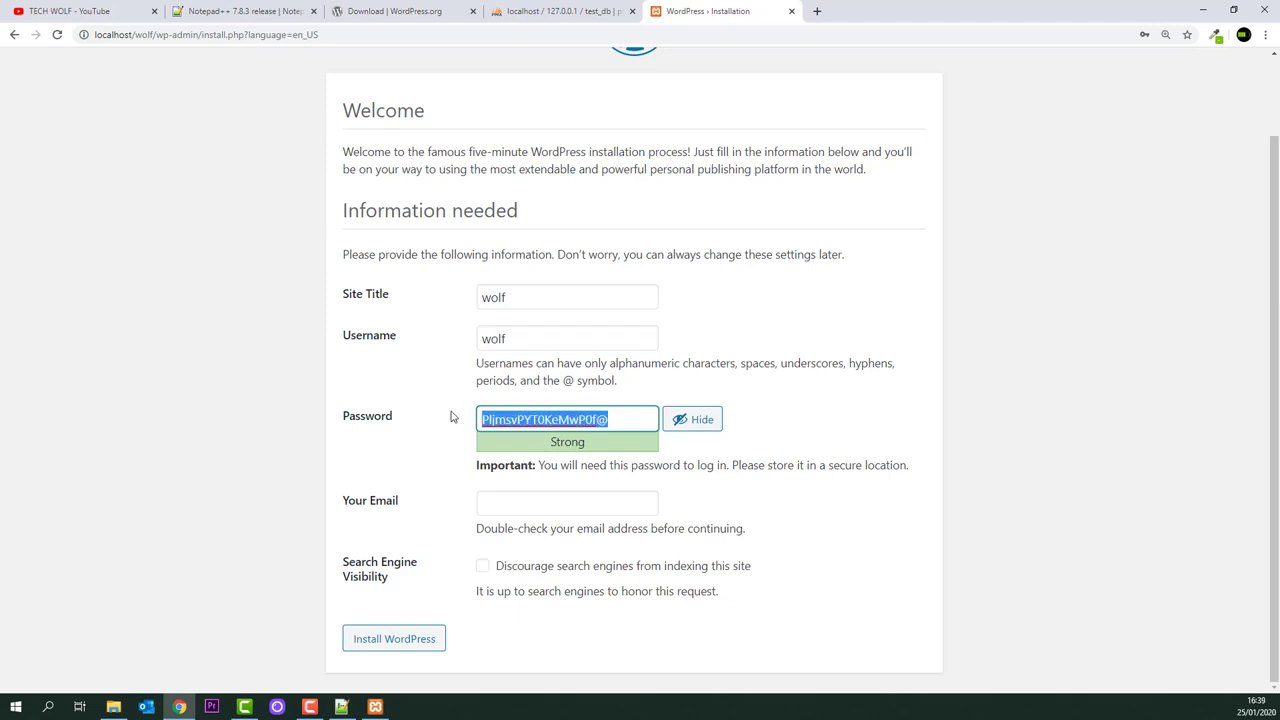
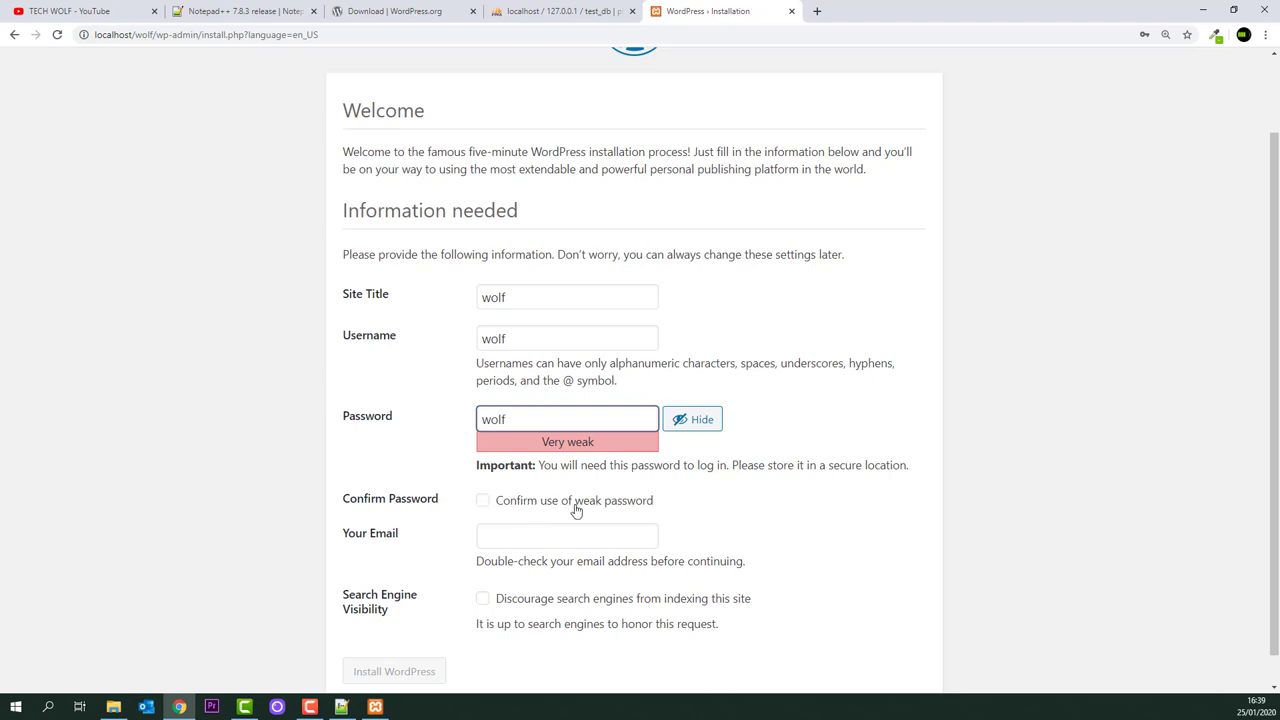
click(483, 503)
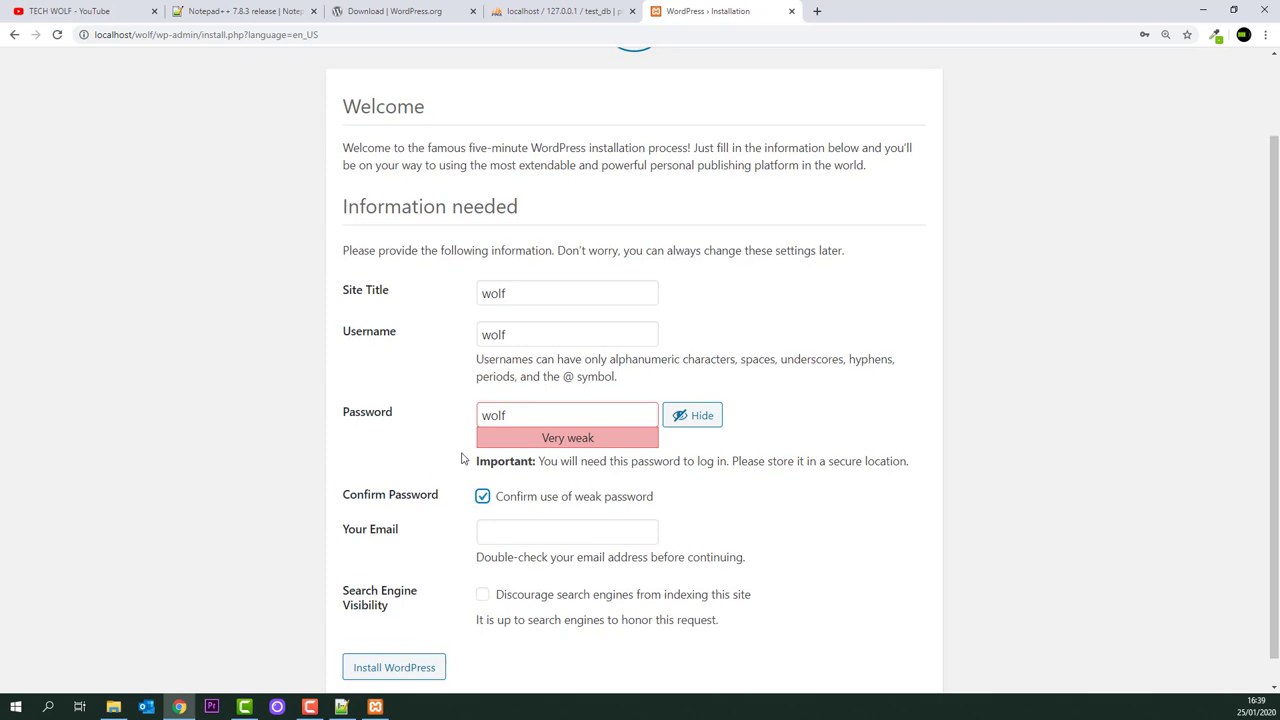
Enter the admin e-mail address and install WordPress.
scroll(463, 458, down, 1)
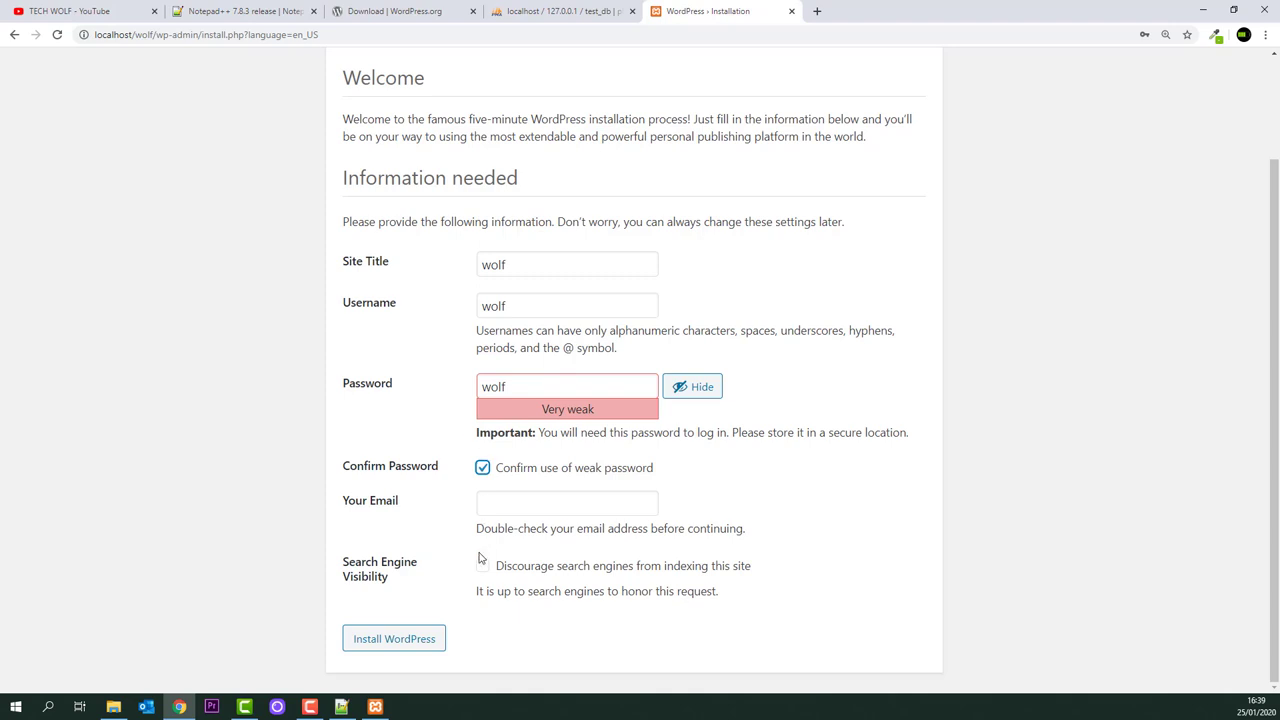
click(521, 504)
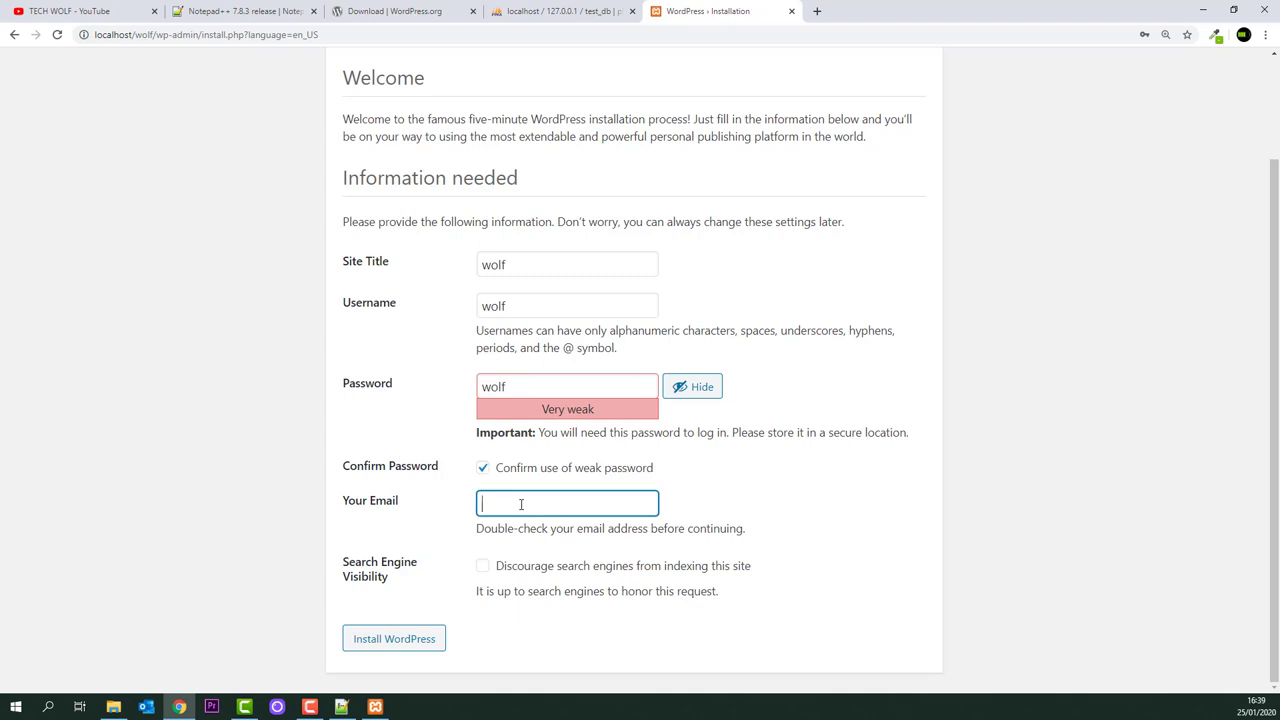
text(wolf@wolf.com)
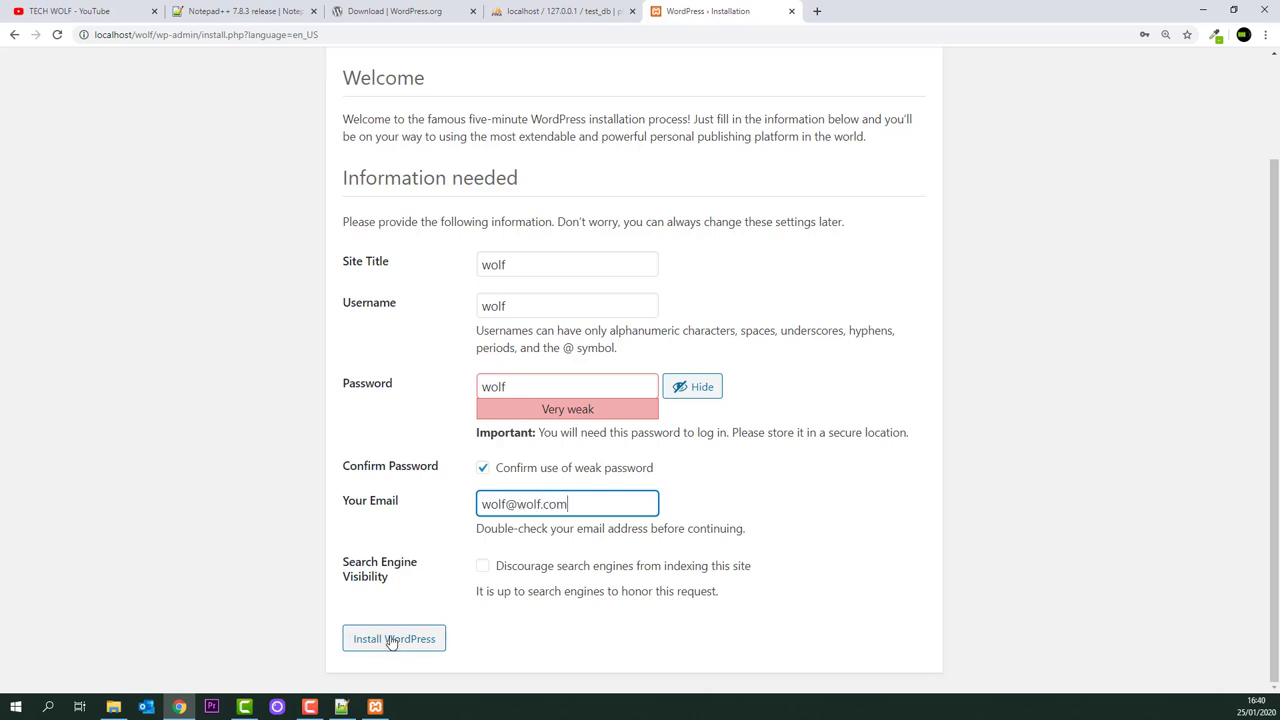
click(394, 639)
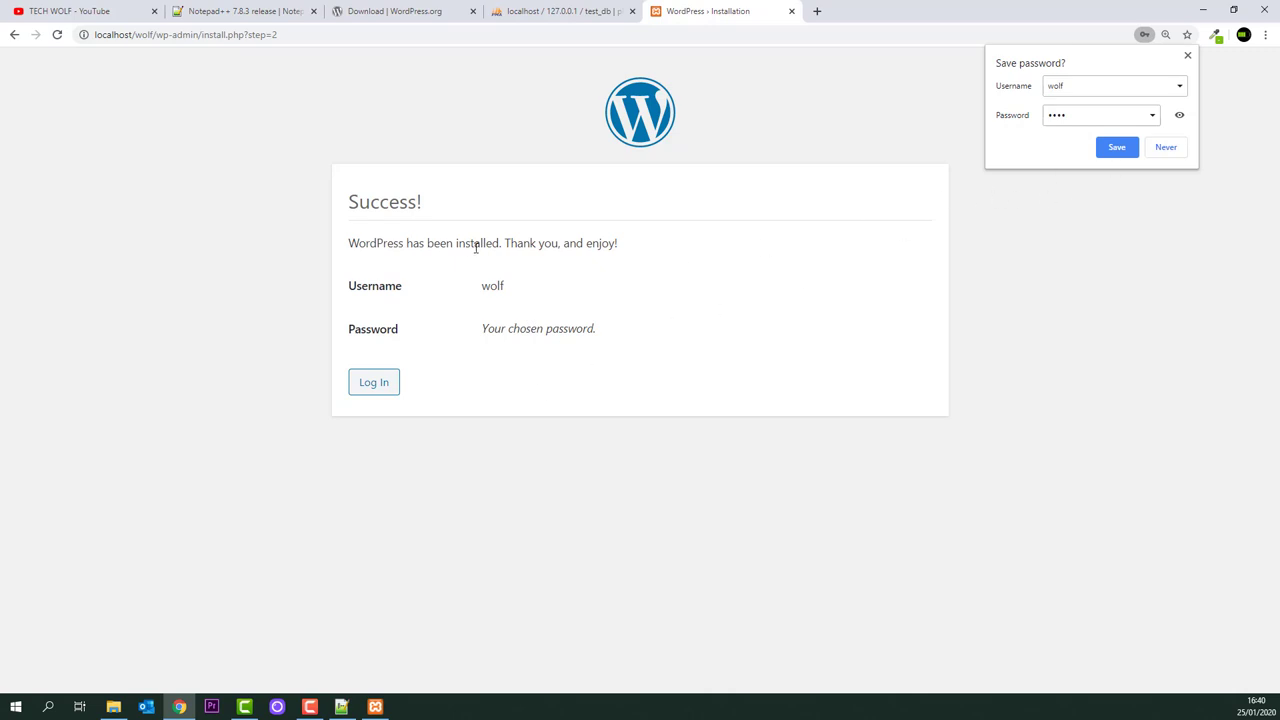
click(563, 12)
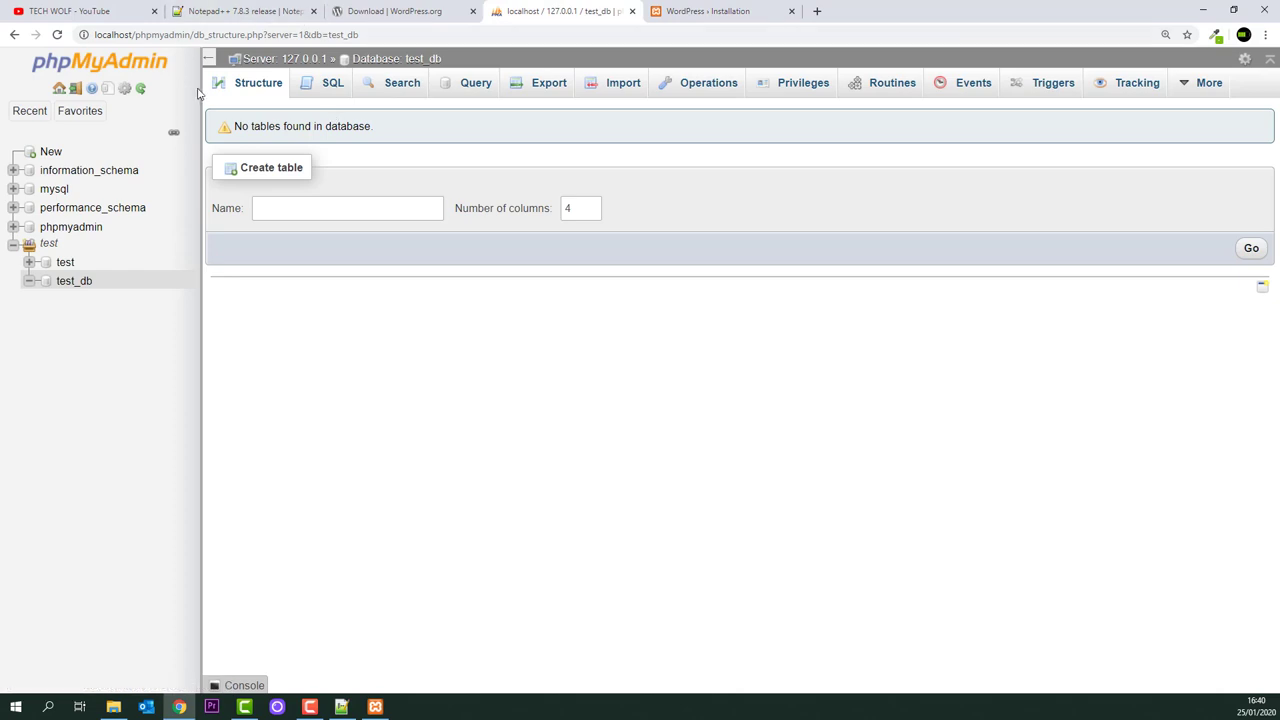
click(67, 283)
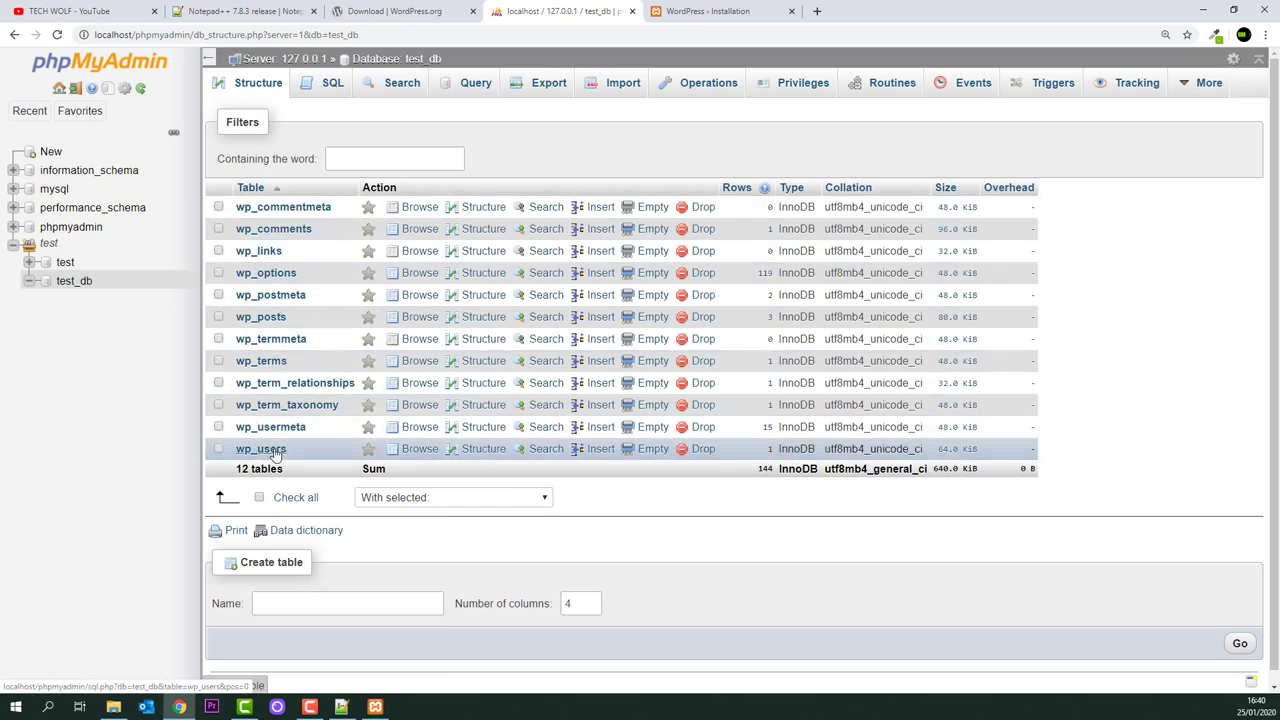
click(292, 211)
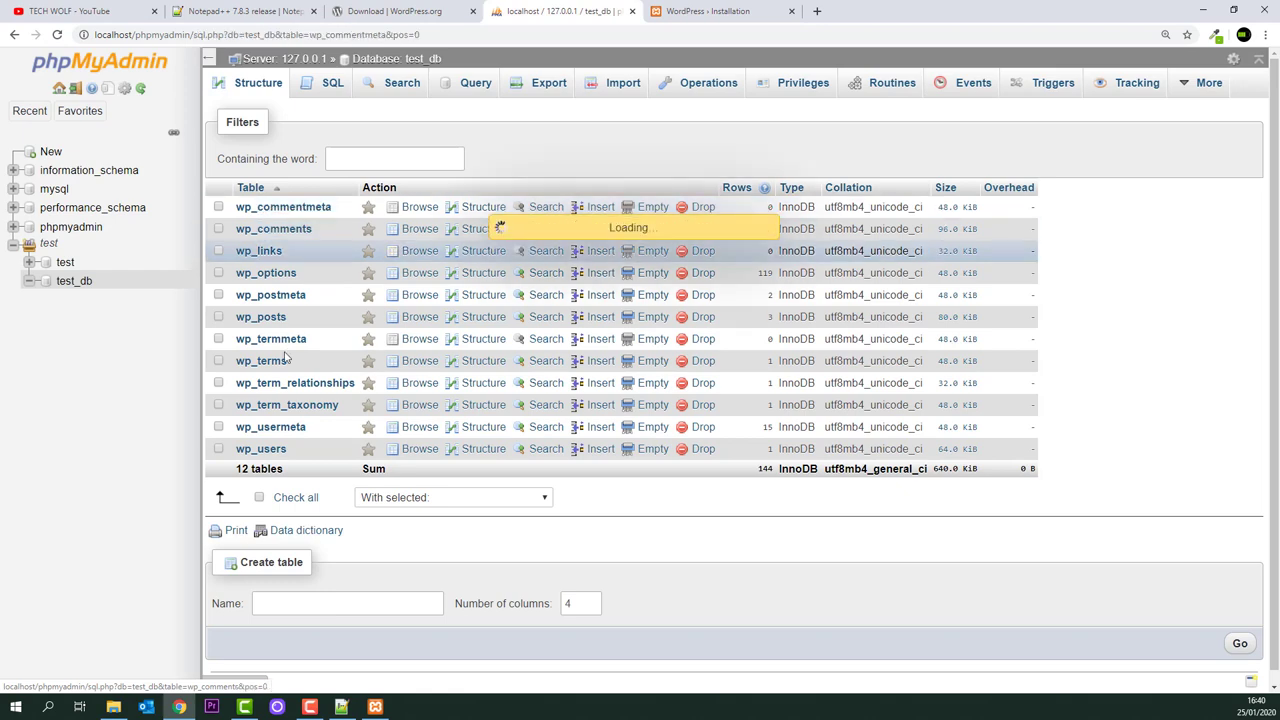
key(alt+Left)
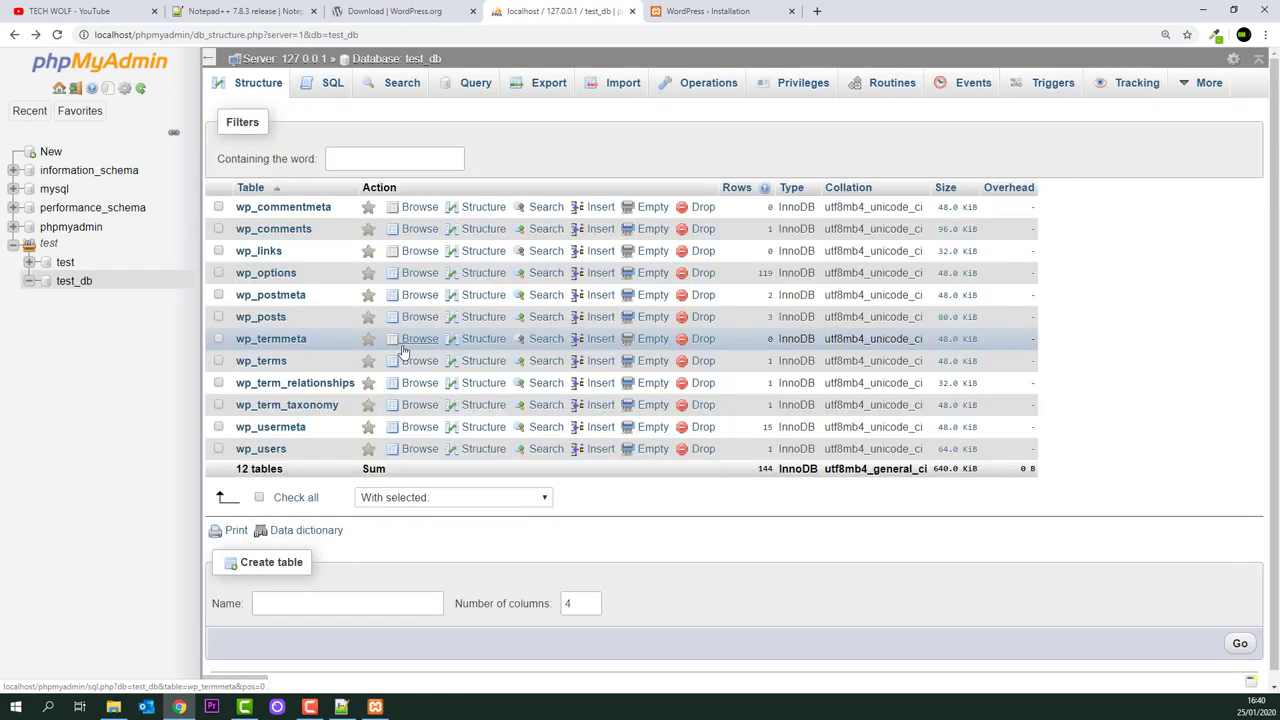
click(267, 452)
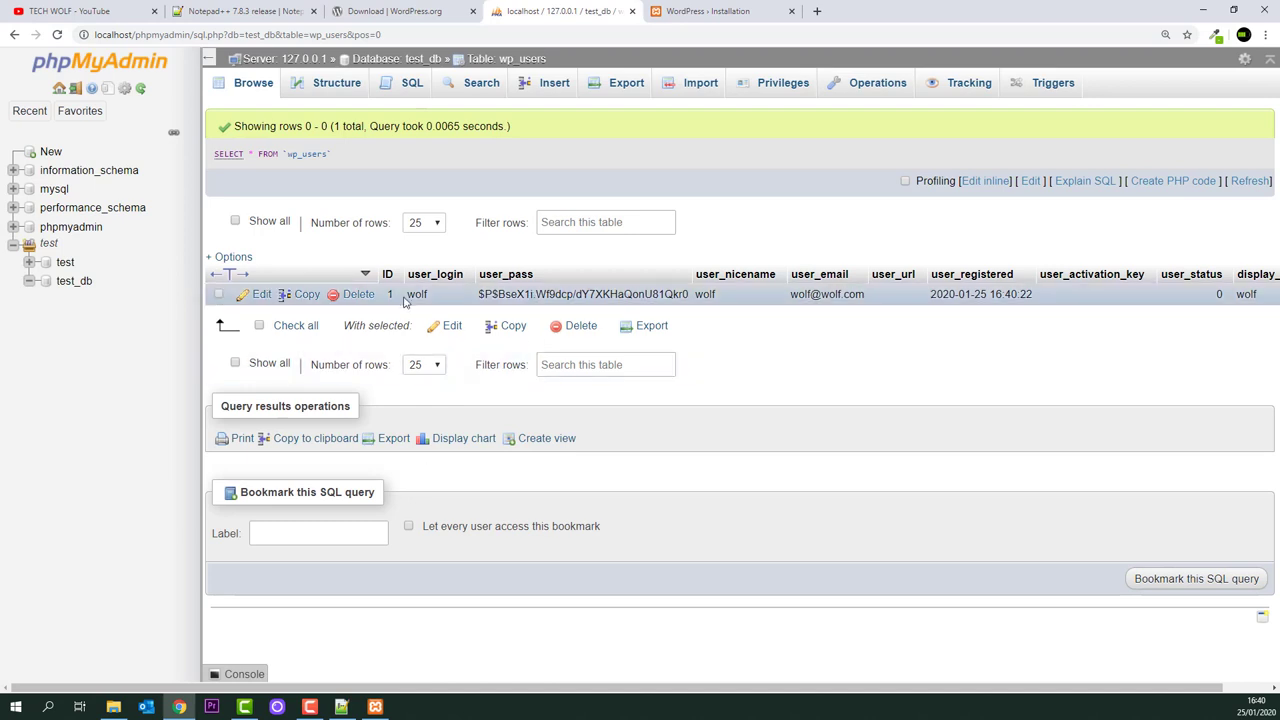
drag(408, 294, 432, 296)
click(697, 12)
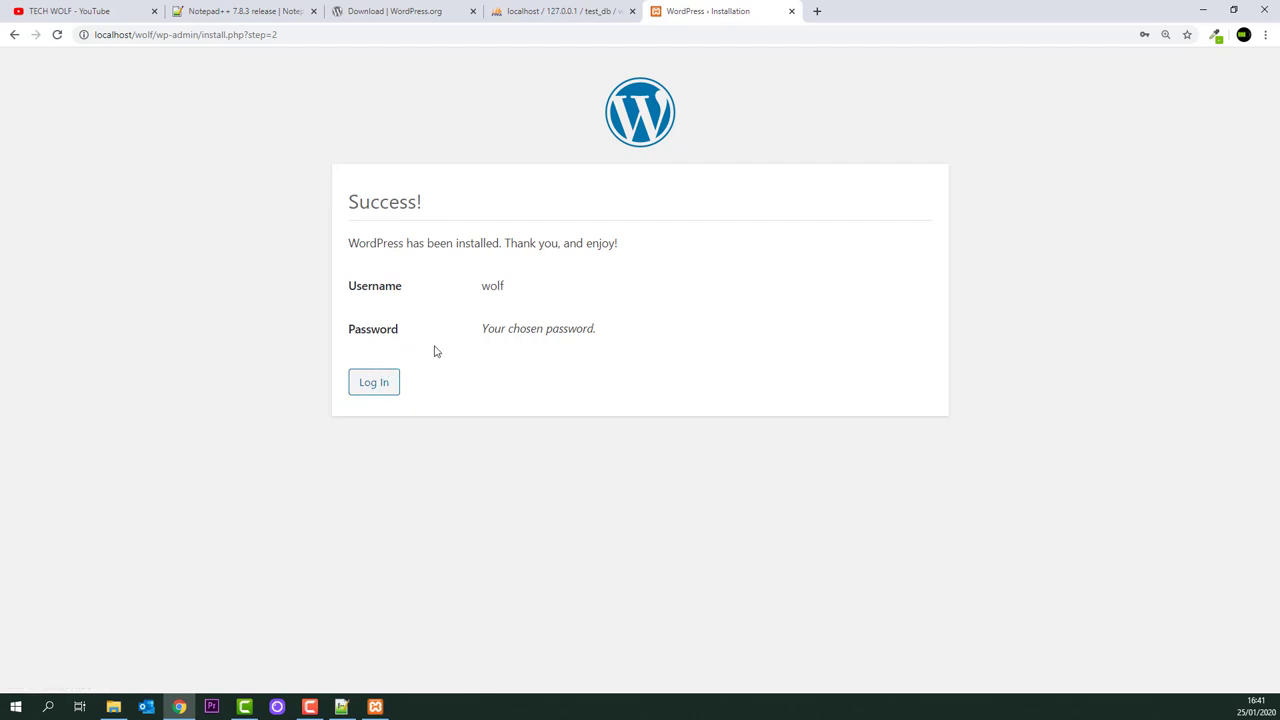
Log in with the admin username and password, letting the browser save the password.
click(373, 390)
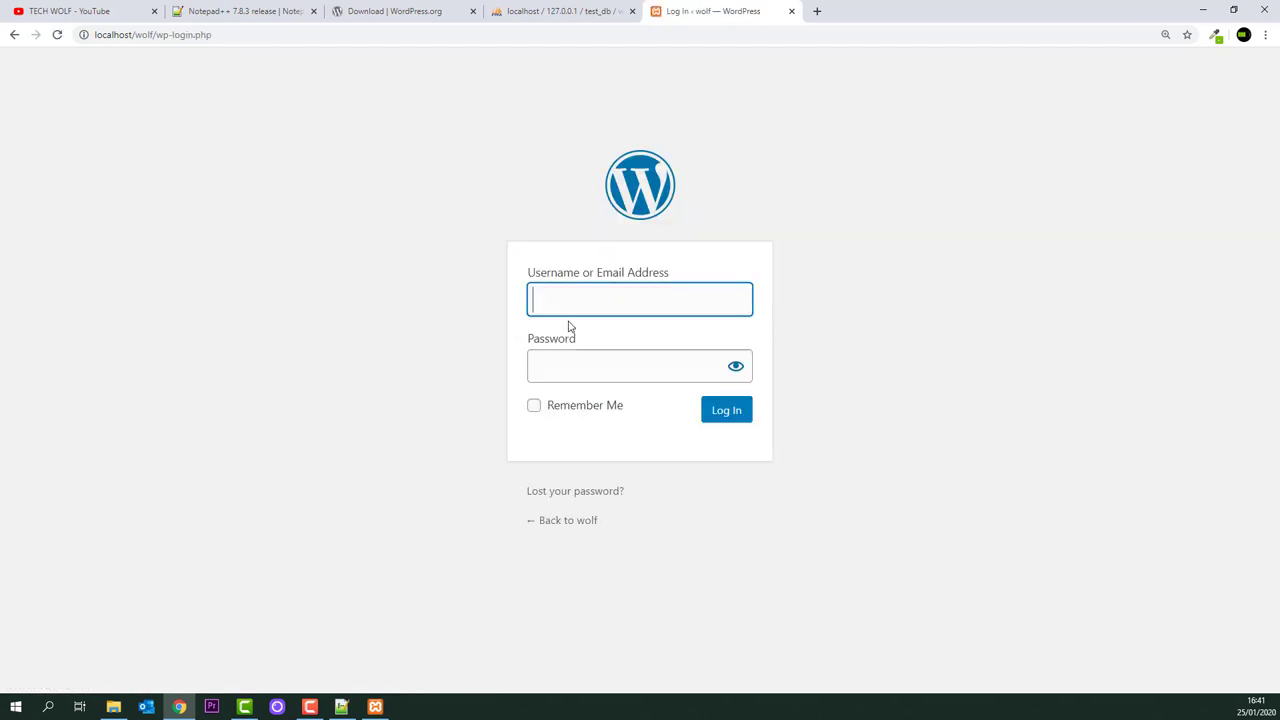
click(586, 294)
click(609, 372)
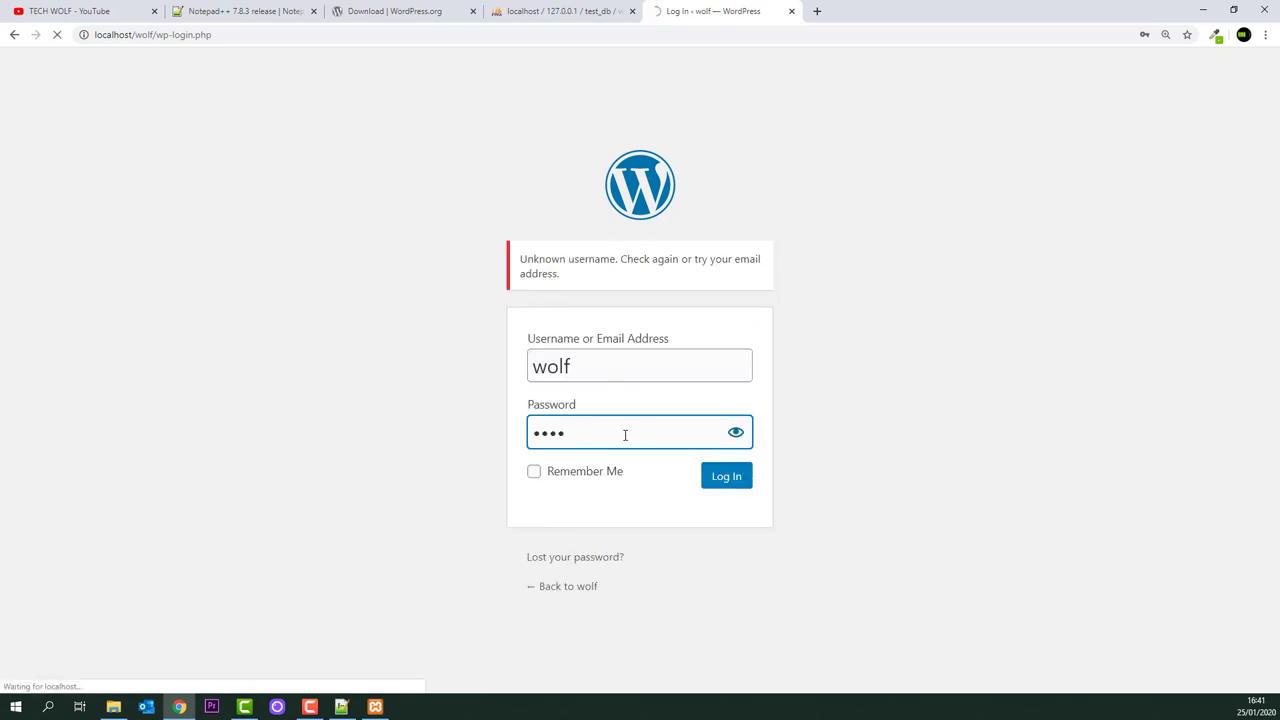
key(Return)
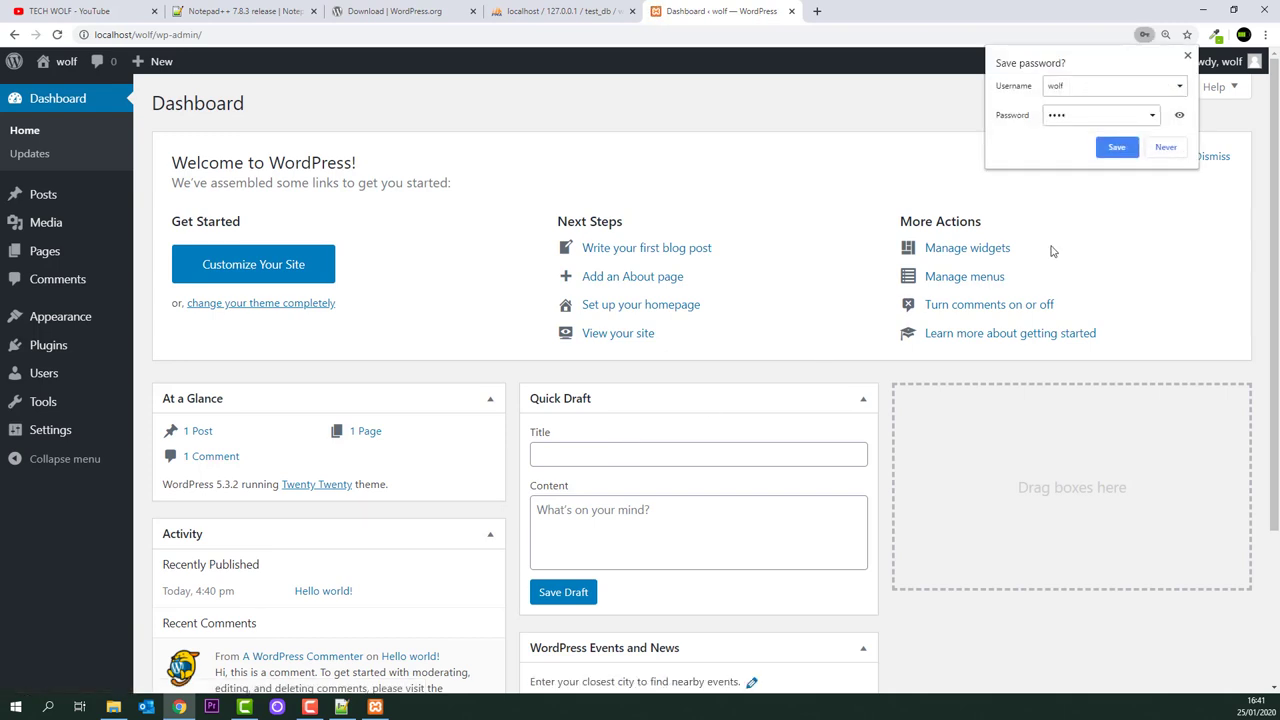
click(1116, 147)
Open the site's front page in a new tab, look through it, and return to the Dashboard.
mouse_move(62, 64)
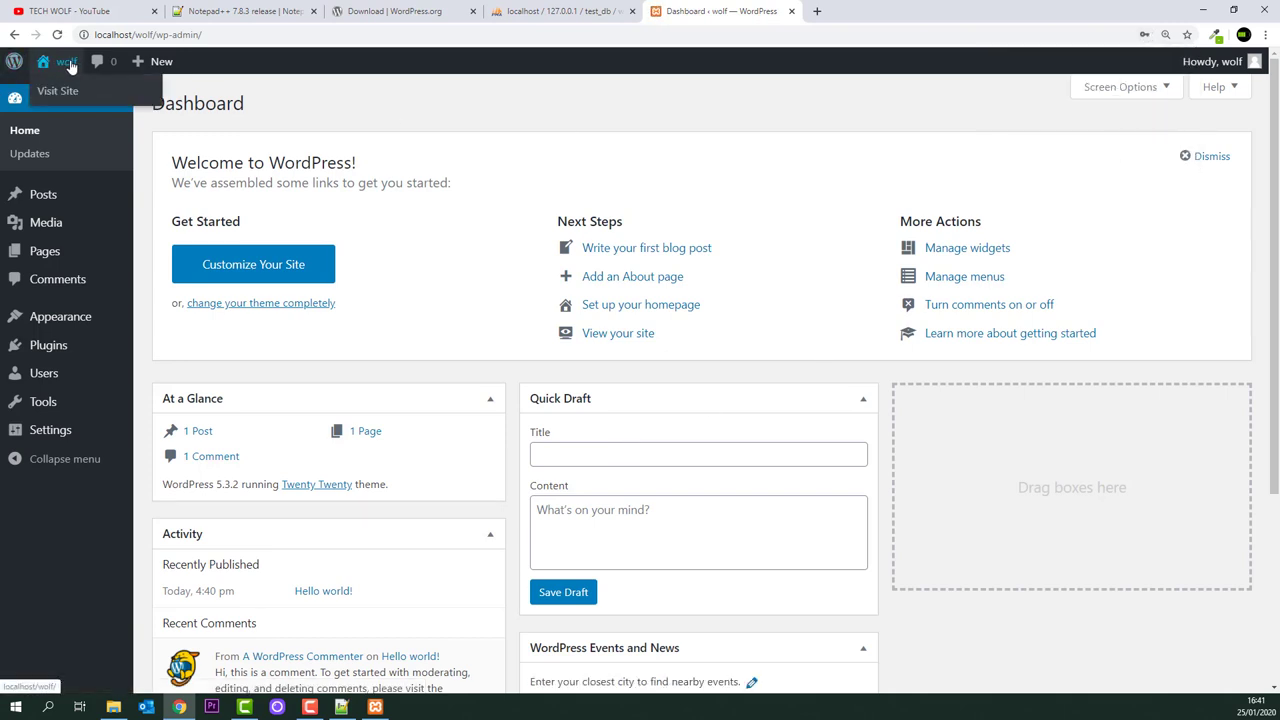
middle_click(66, 62)
click(880, 11)
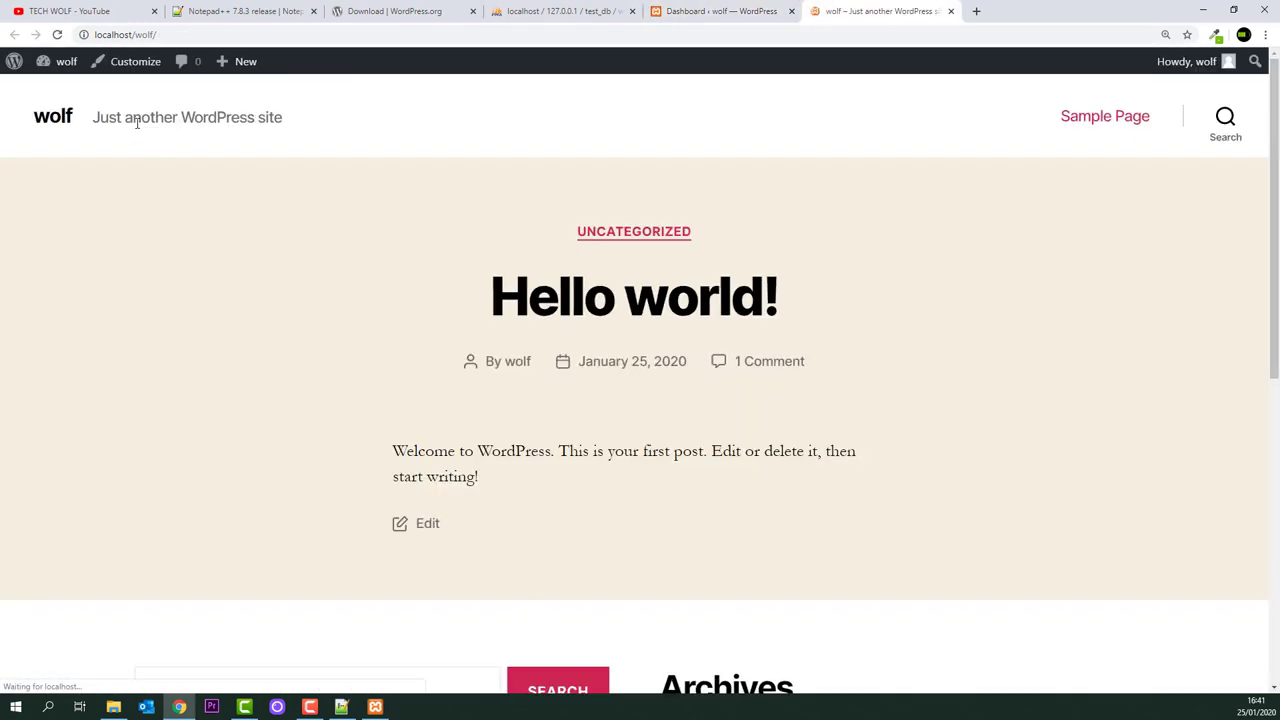
scroll(325, 331, down, 5)
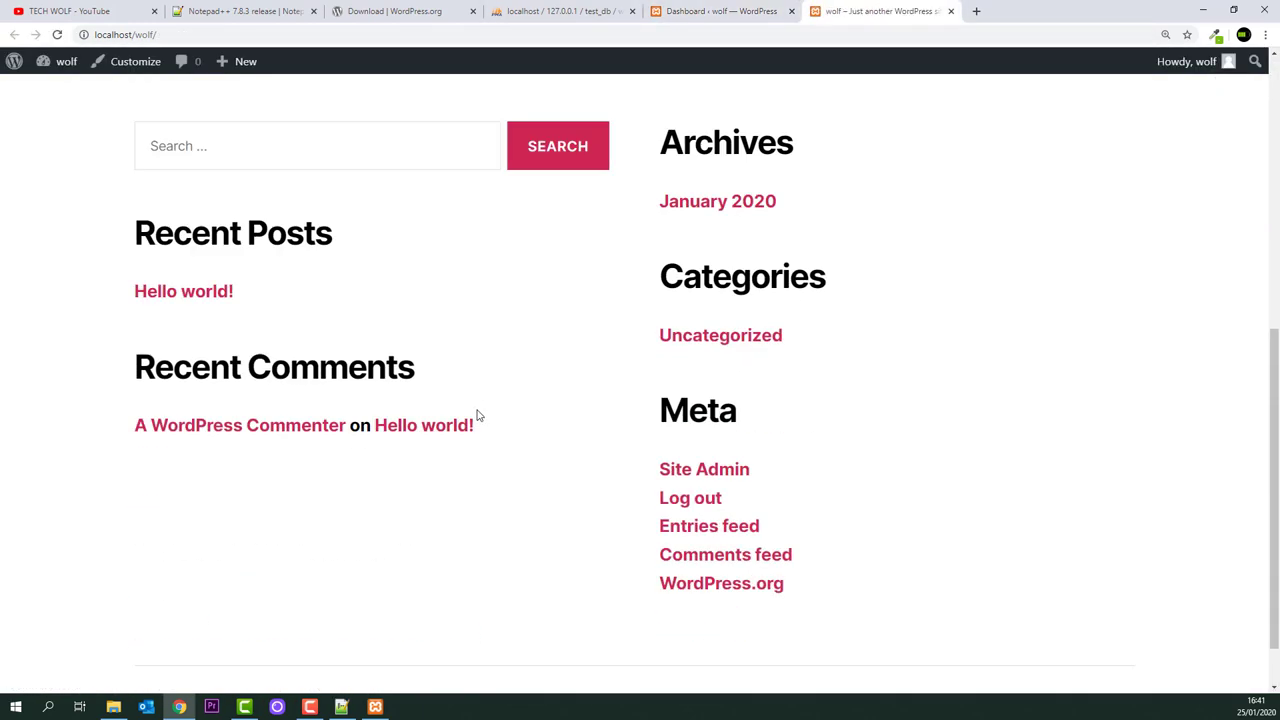
scroll(477, 415, down, 1)
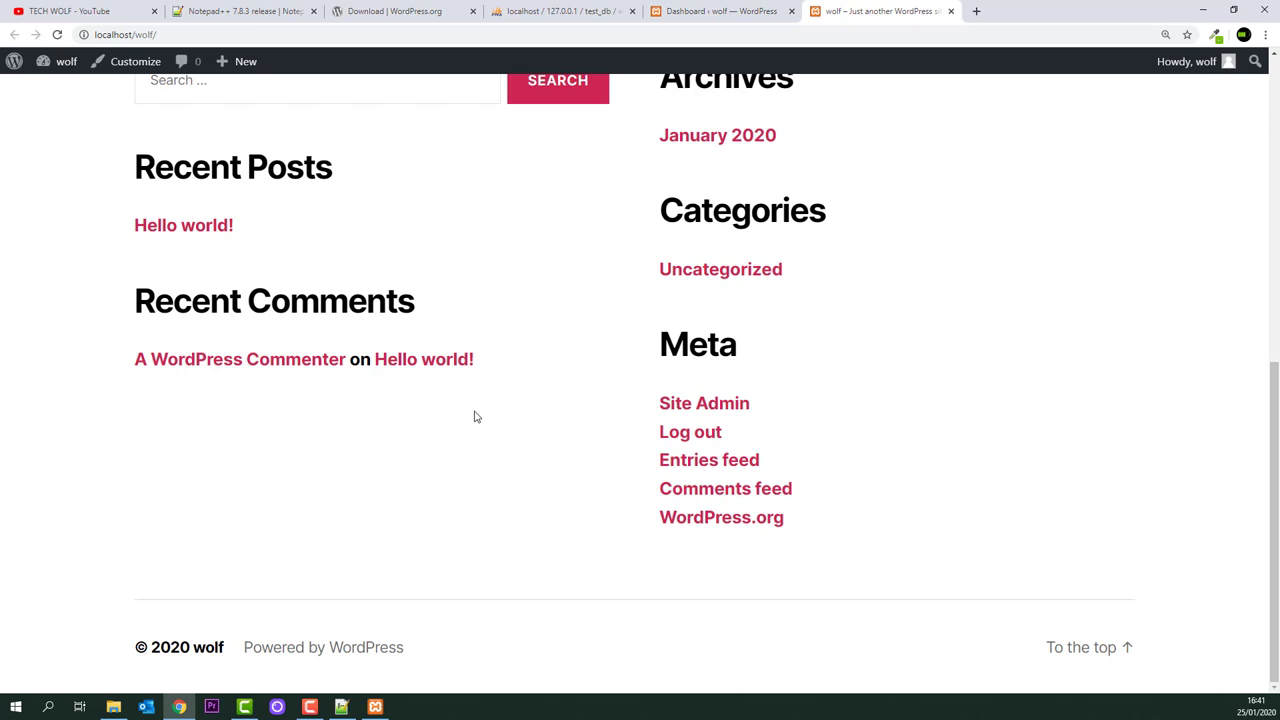
scroll(476, 416, up, 6)
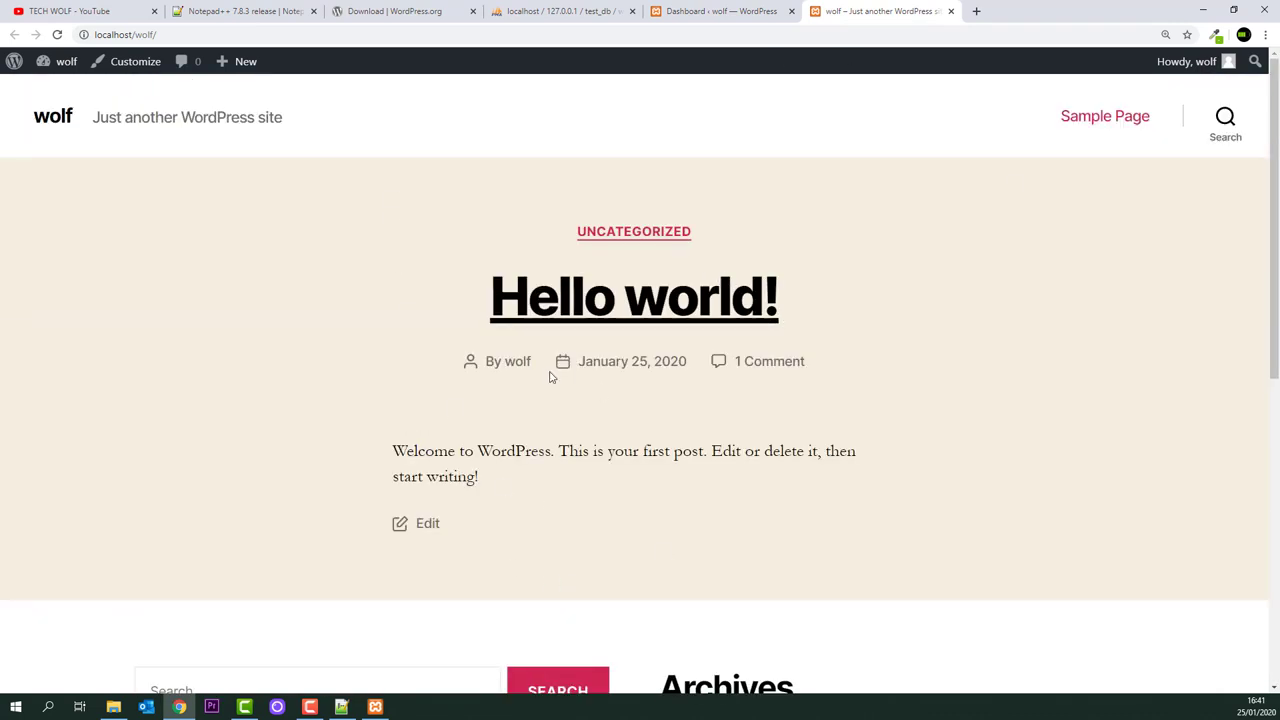
click(700, 11)
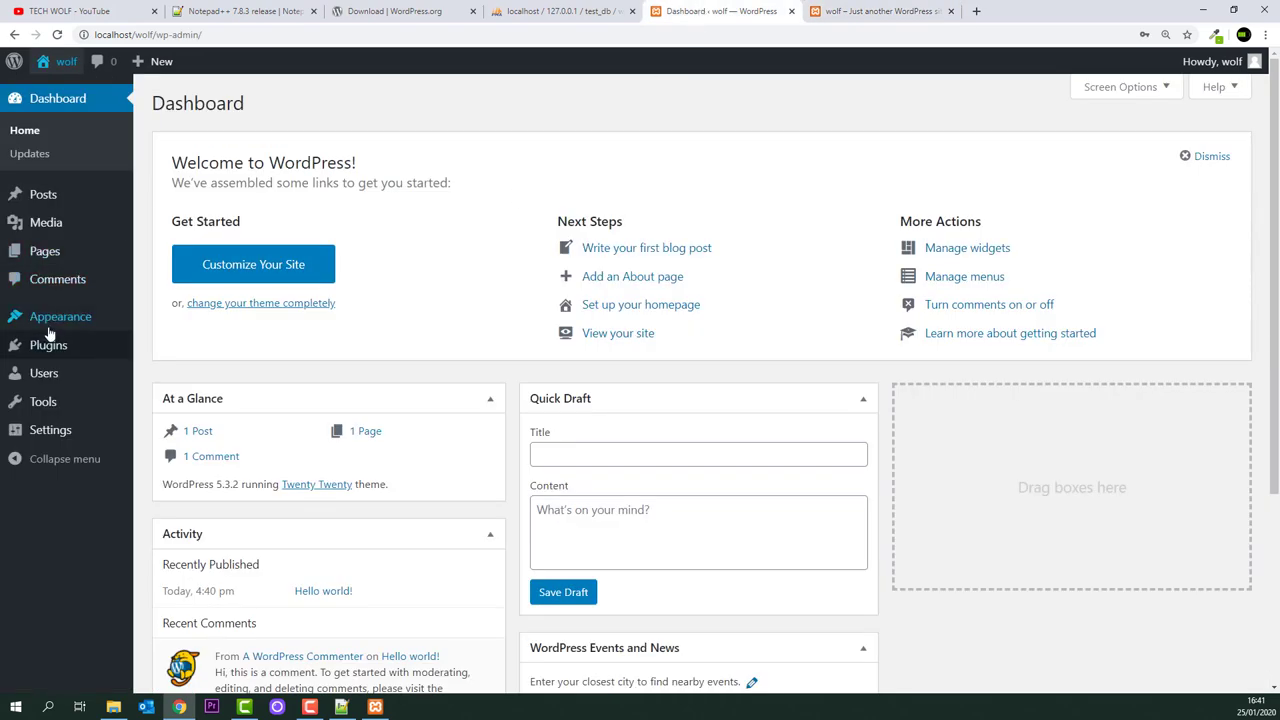
Install and activate the Gayatri theme from Appearance > Themes > Add New.
mouse_move(48, 320)
click(154, 320)
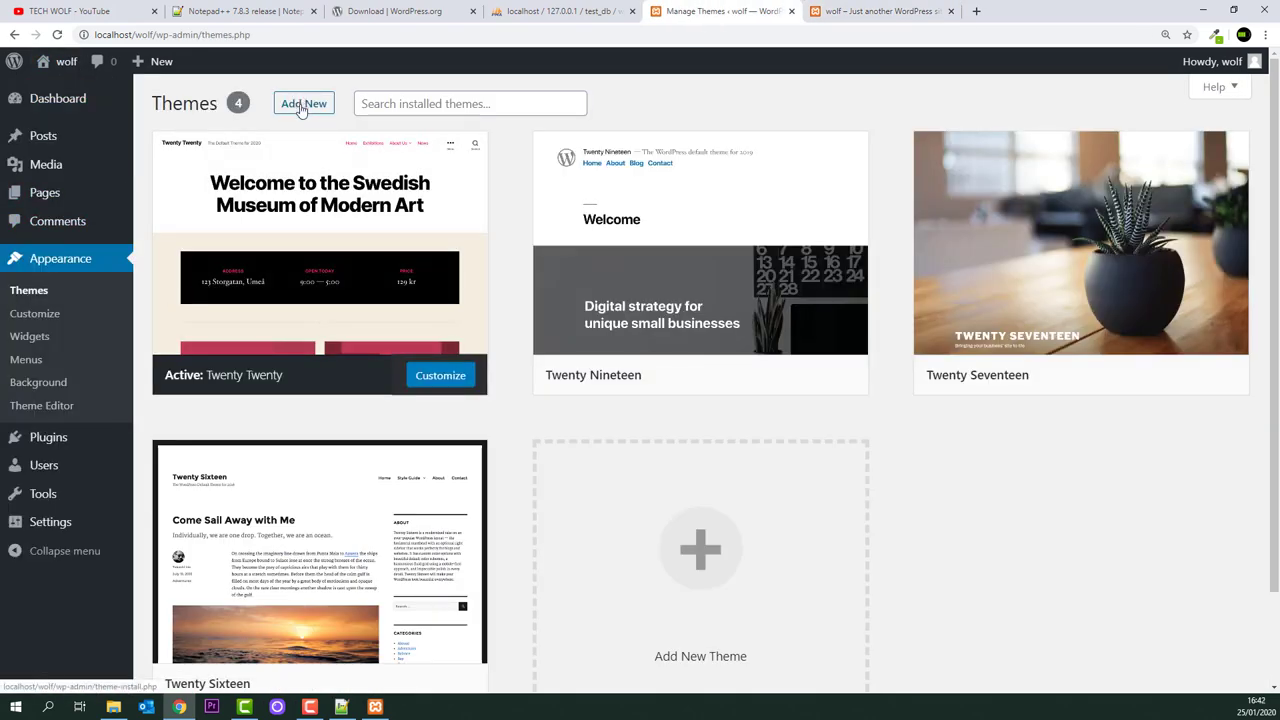
click(302, 105)
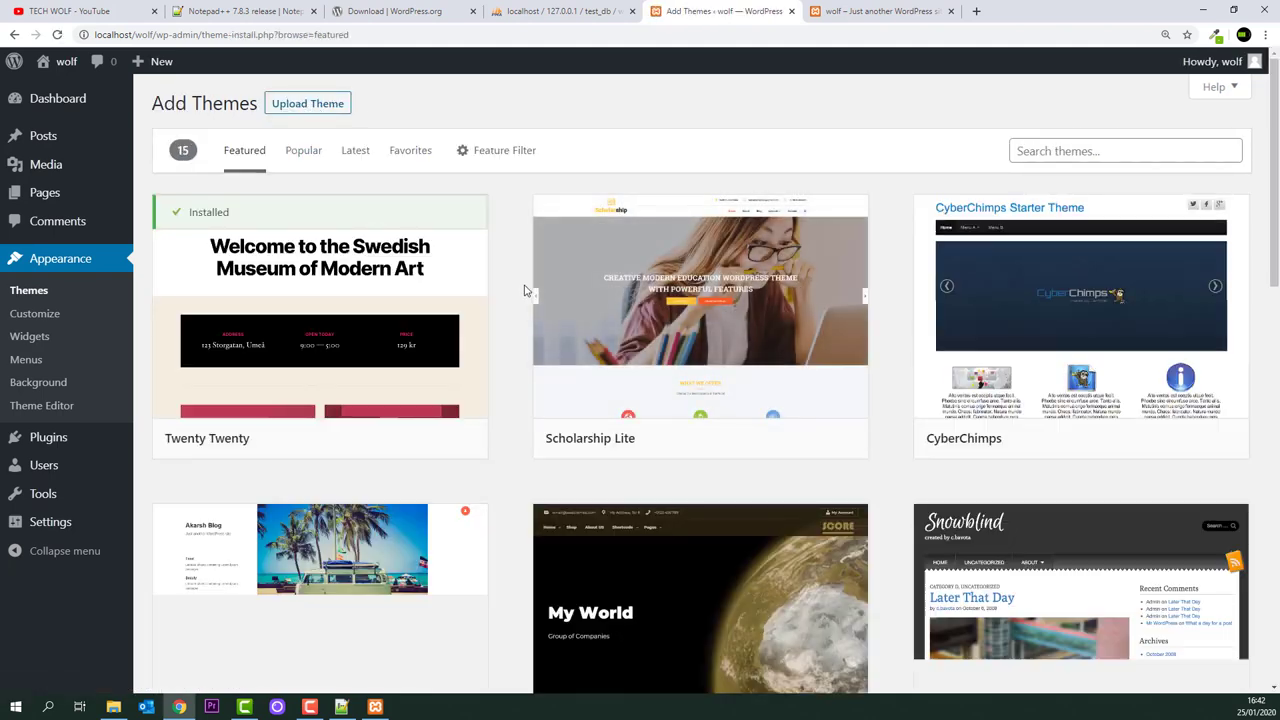
scroll(526, 290, down, 7)
scroll(528, 290, down, 2)
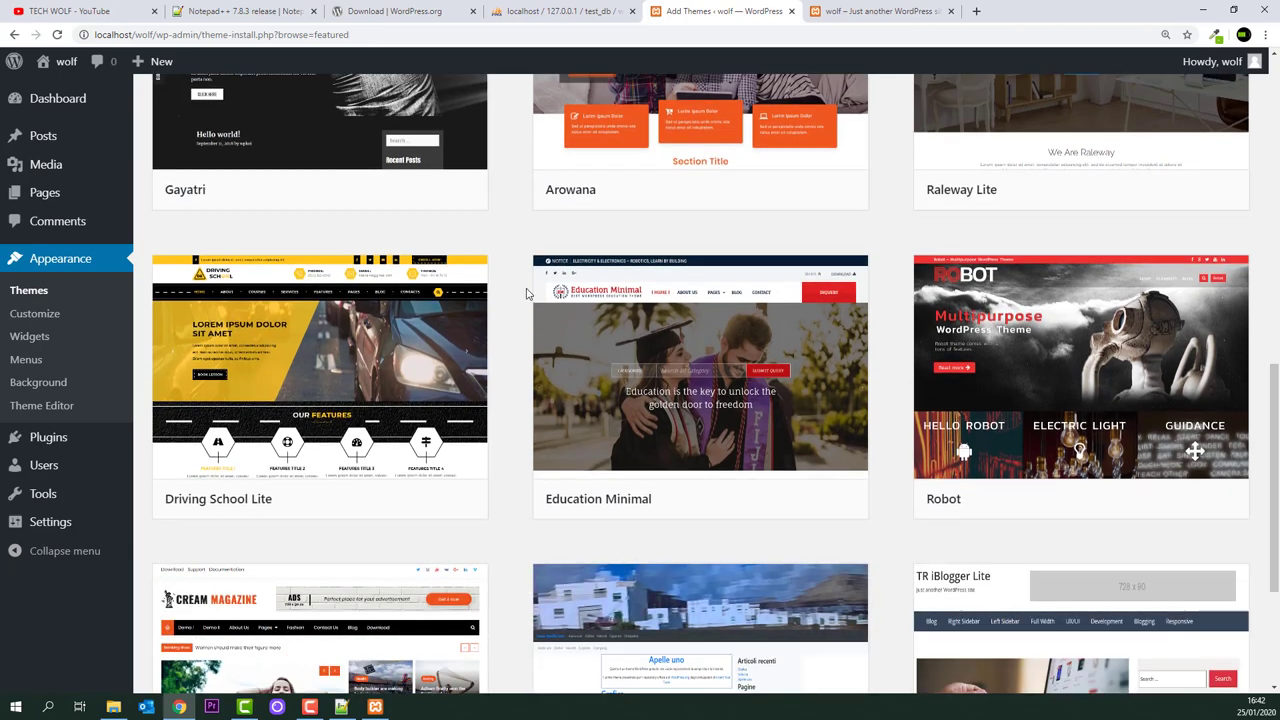
scroll(528, 290, up, 4)
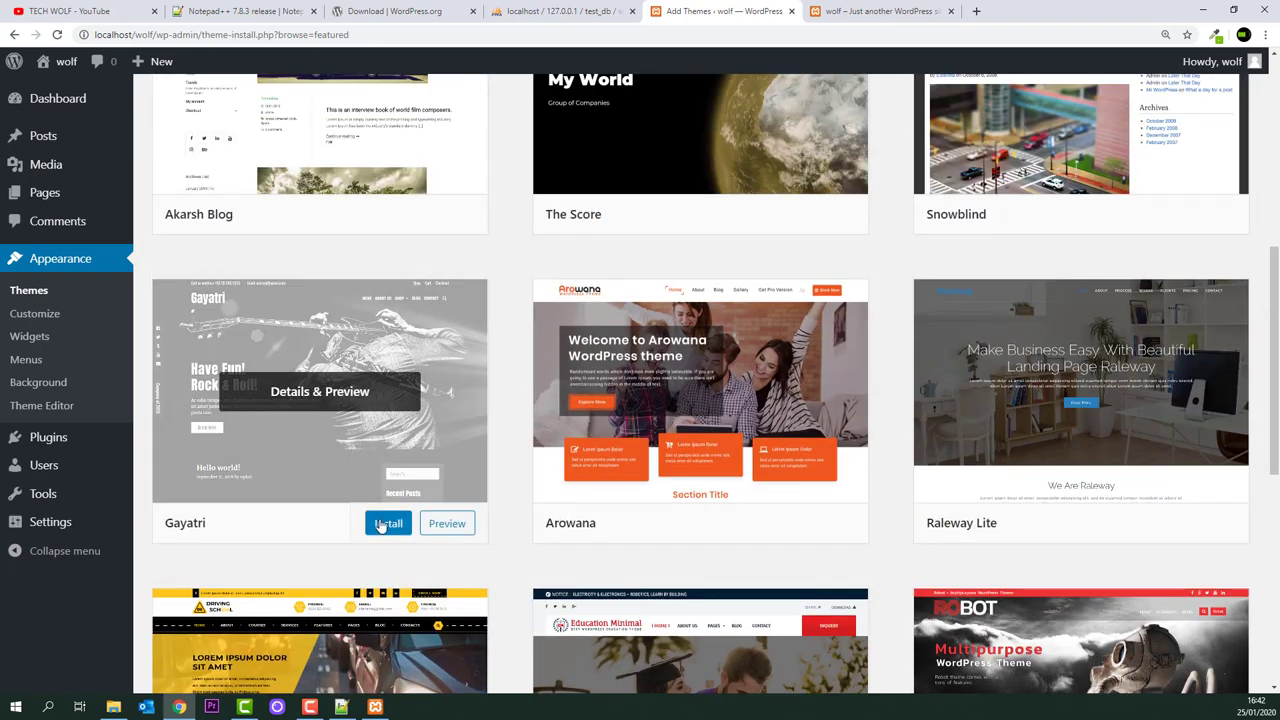
click(388, 524)
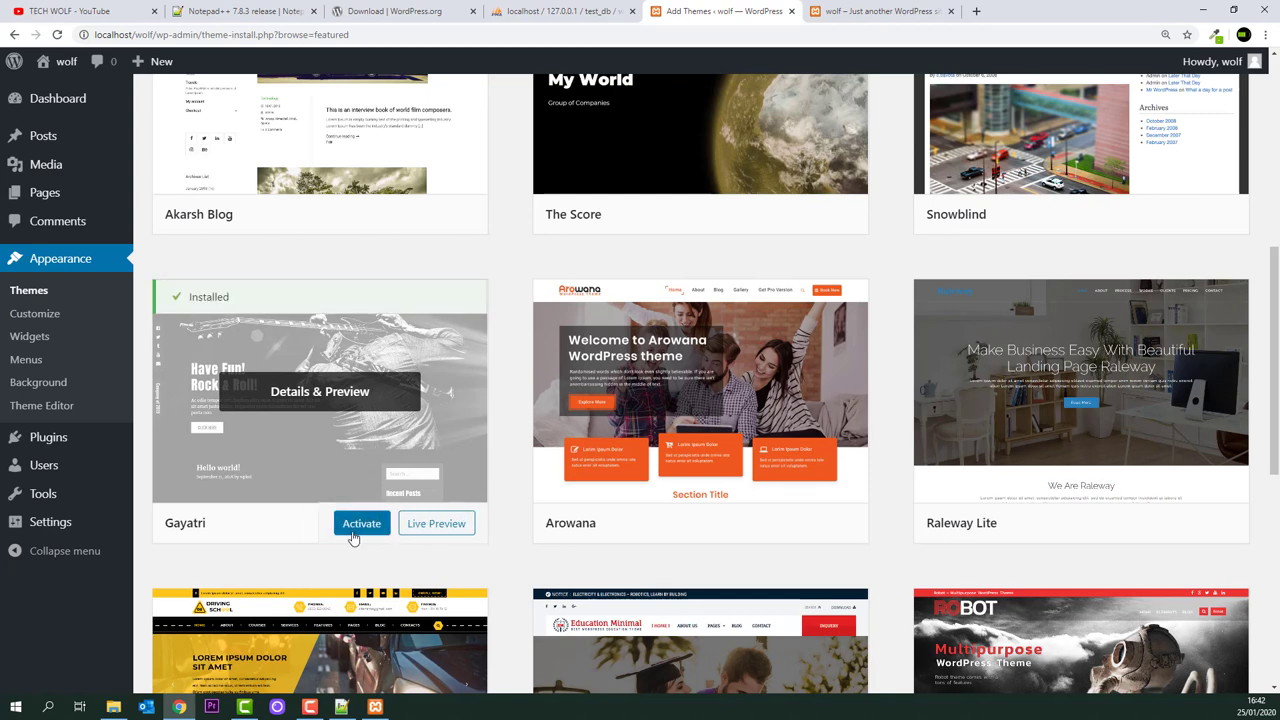
click(355, 526)
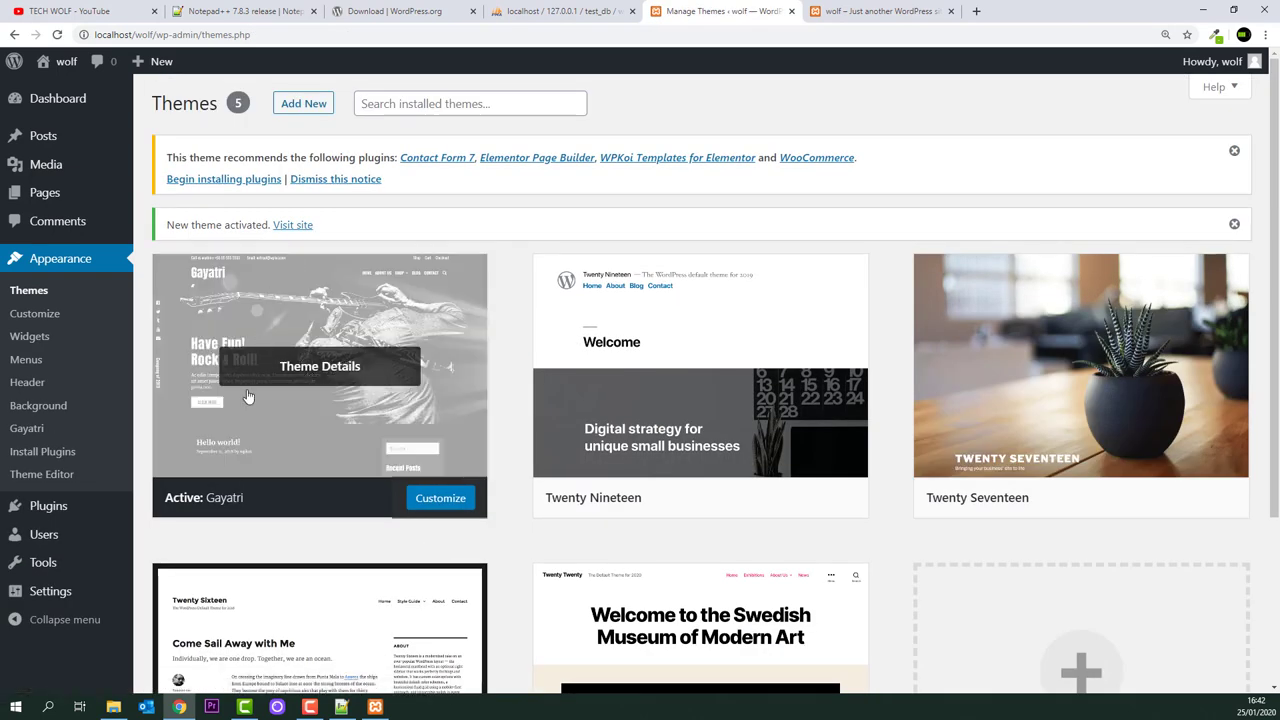
Reload the site's front page tab to view the dark Gayatri design.
click(825, 14)
click(58, 35)
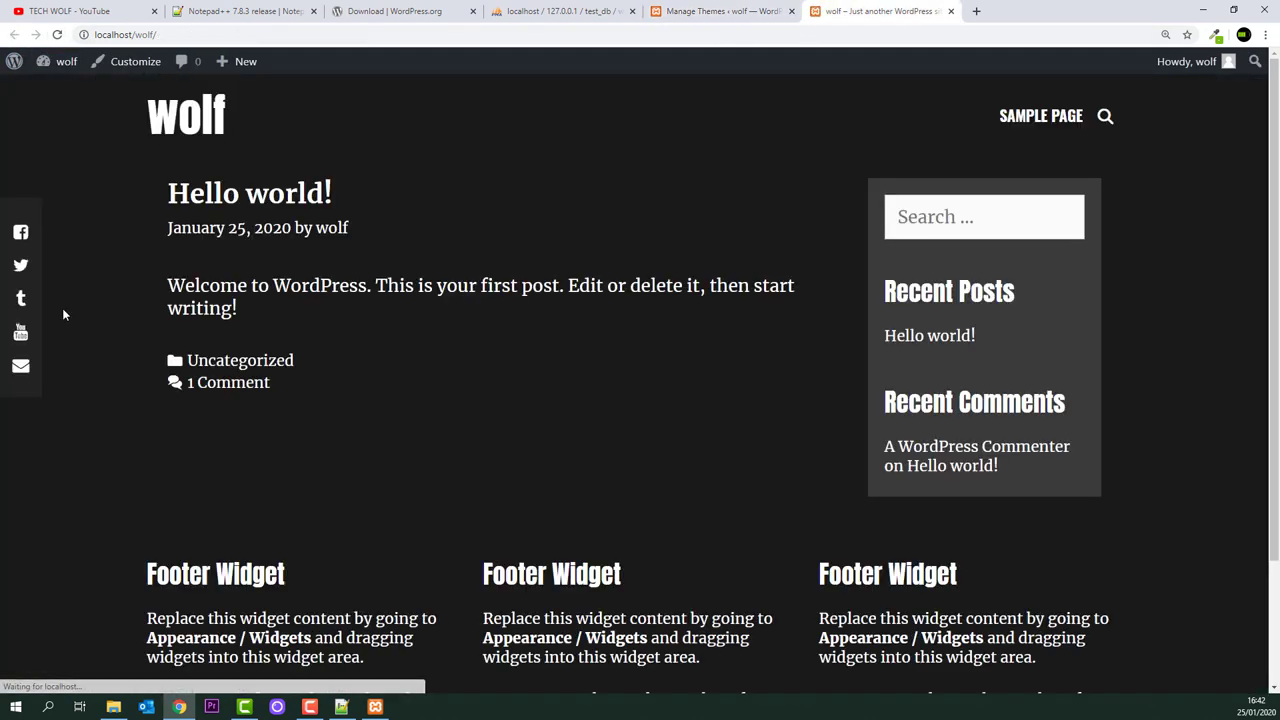
scroll(213, 284, down, 3)
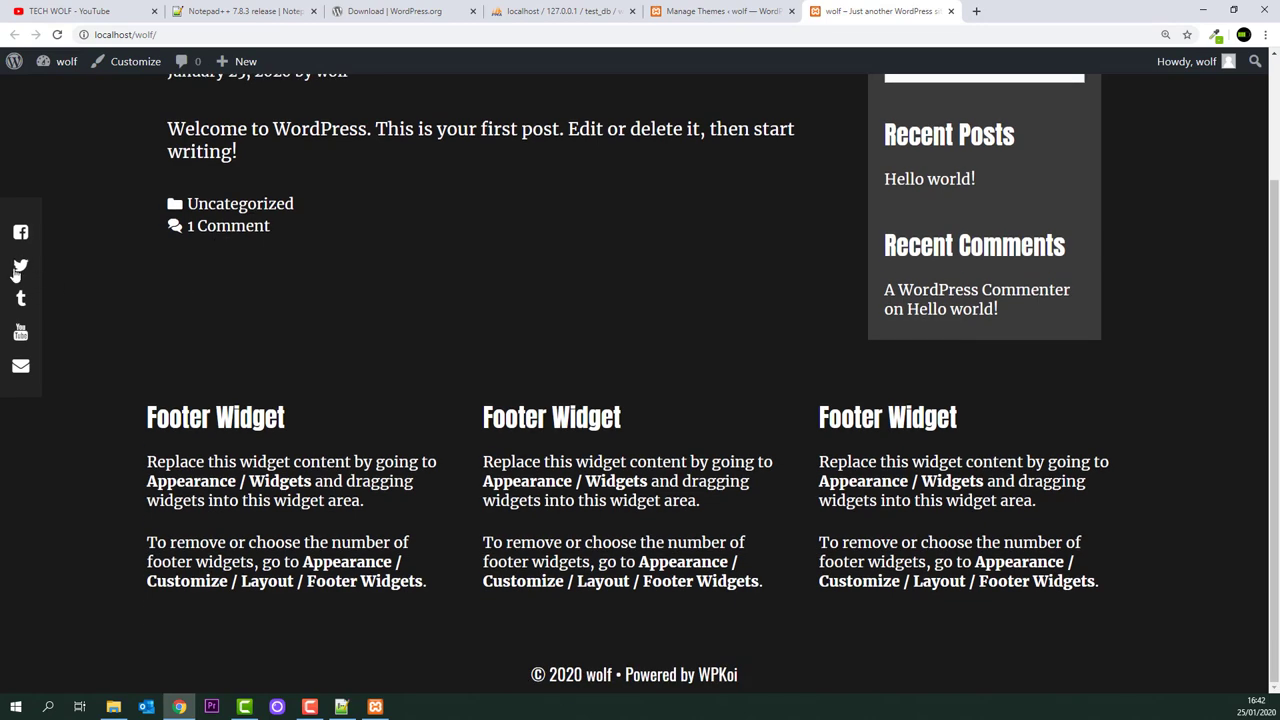
scroll(405, 332, up, 3)
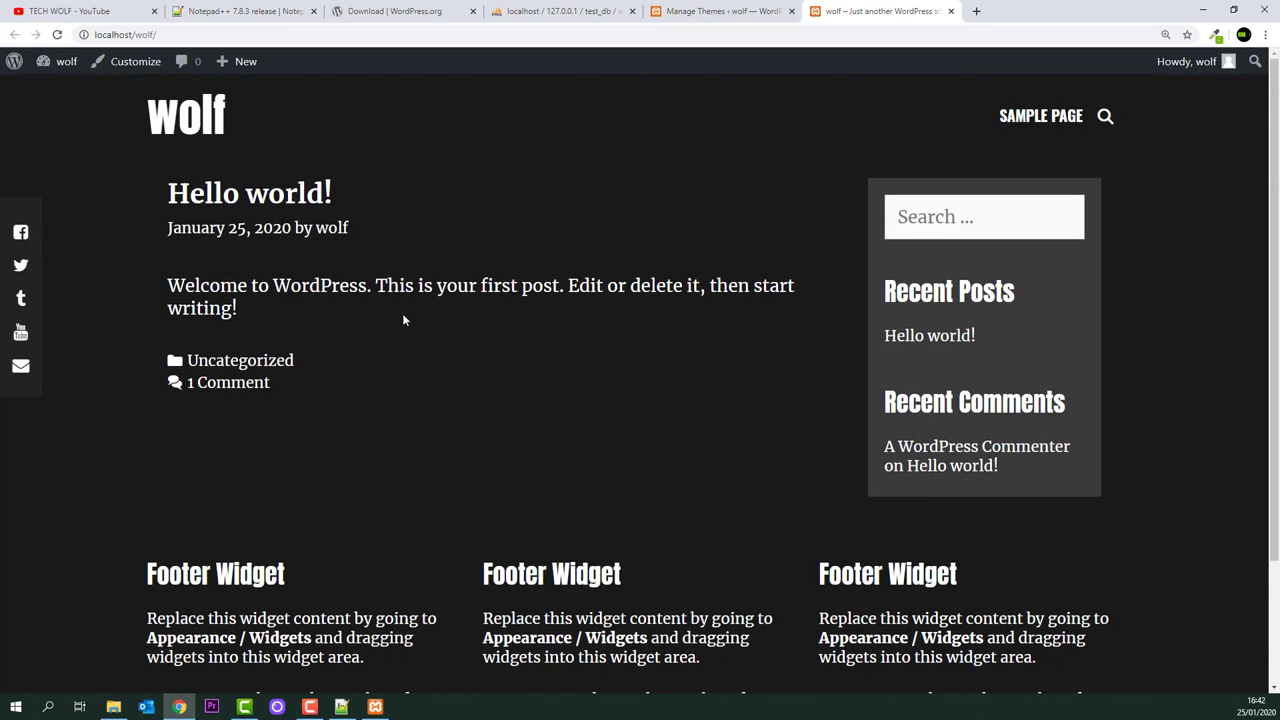